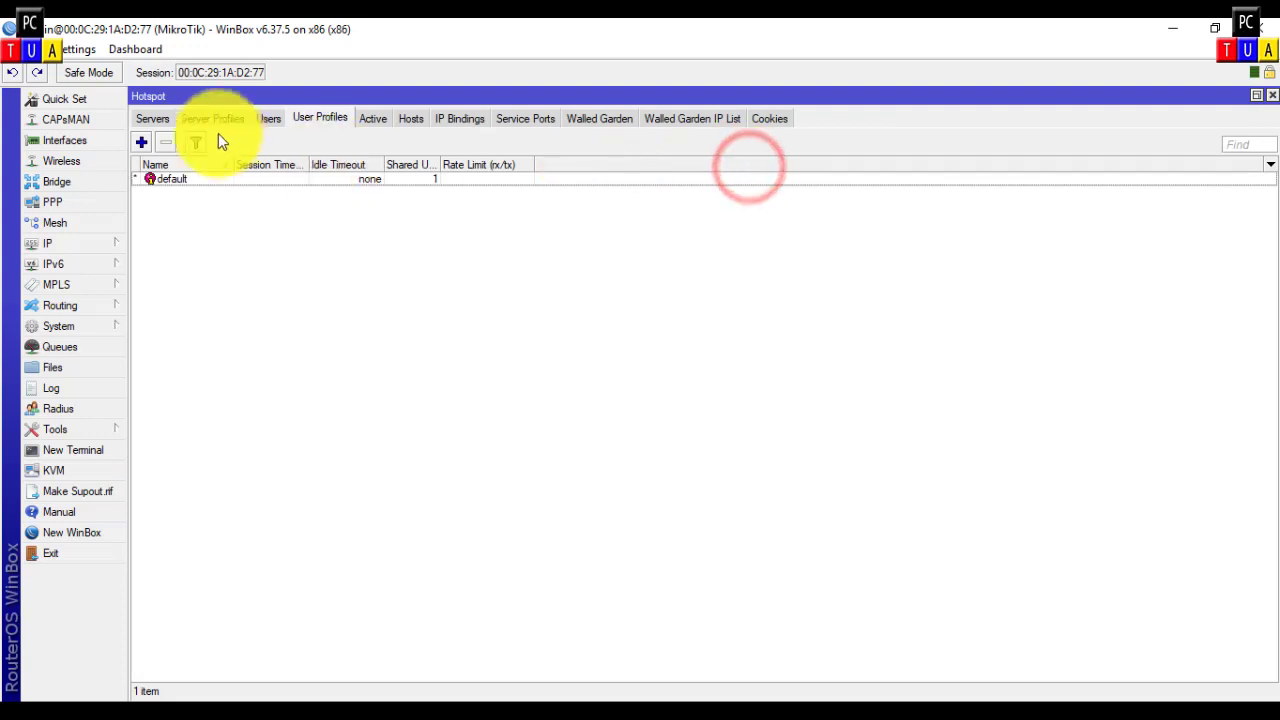
Step: Start a new hotspot user profile from the User Profiles list
{"action": "left_click", "coordinate": [141, 142]}
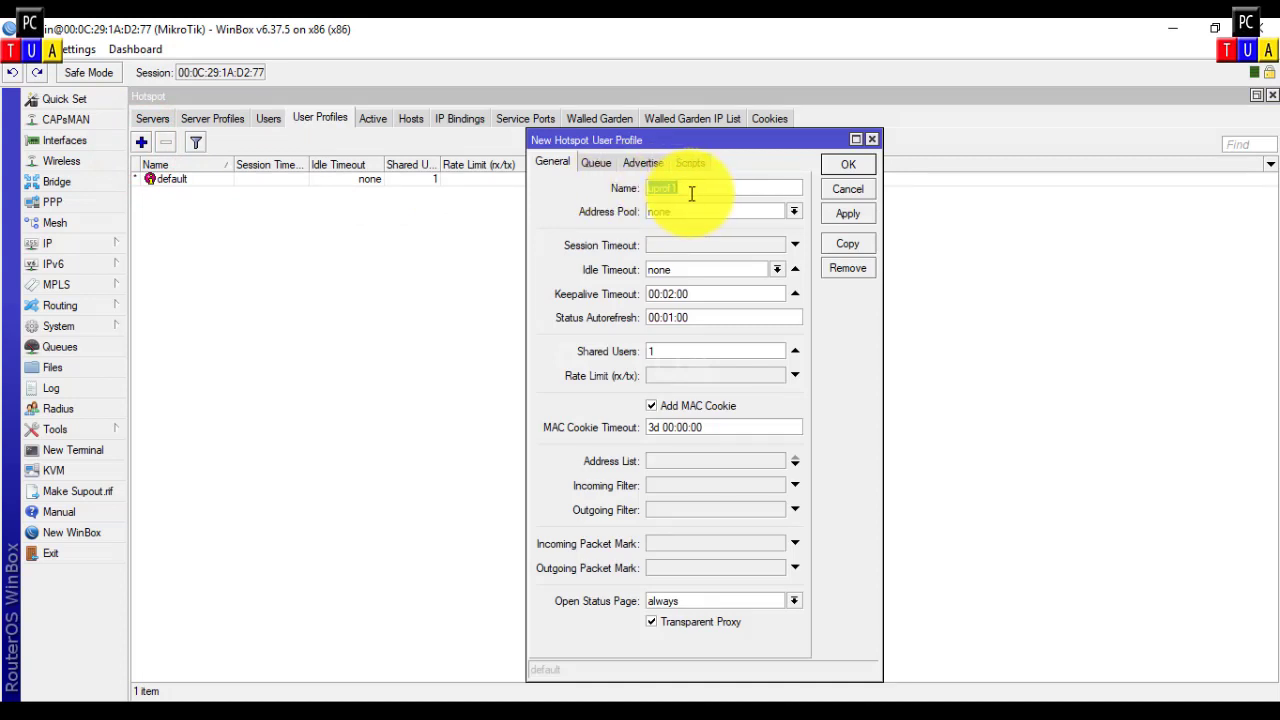
Step: Name the new profile Staf and assign it the hs-pool-3 address pool
{"action": "type", "text": "Staf"}
{"action": "left_click", "coordinate": [796, 212]}
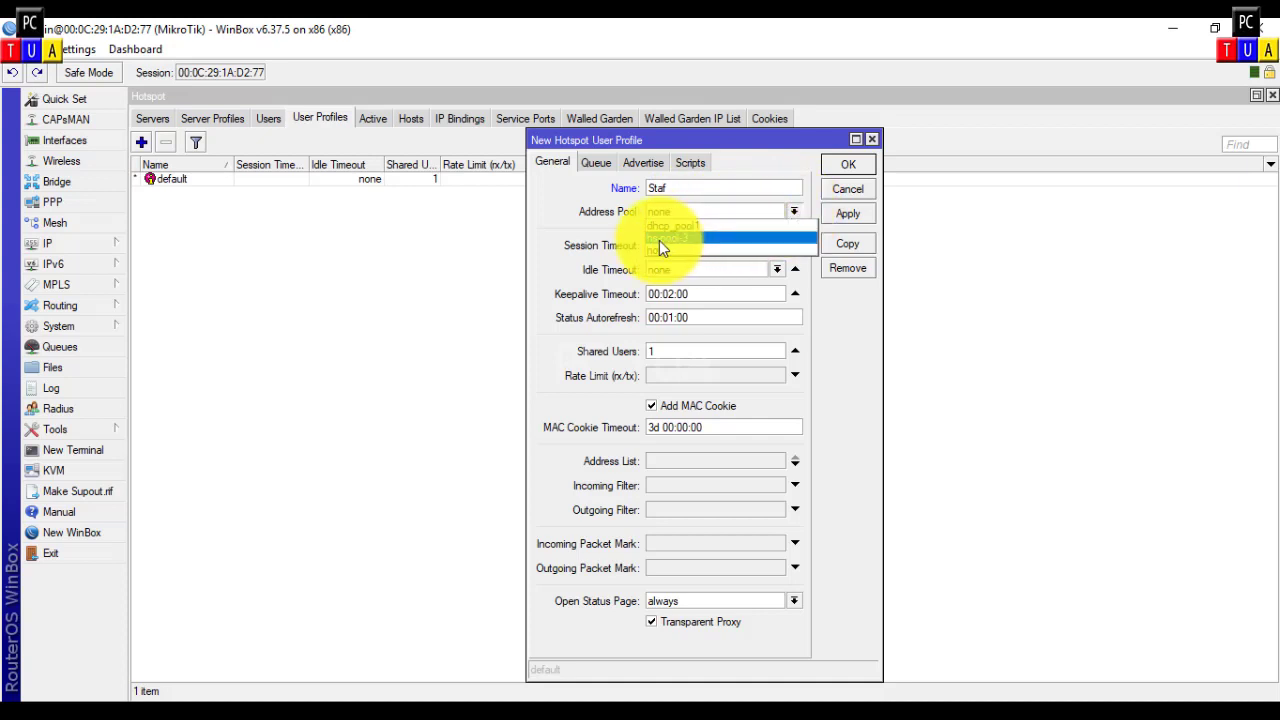
{"action": "left_click", "coordinate": [688, 238]}
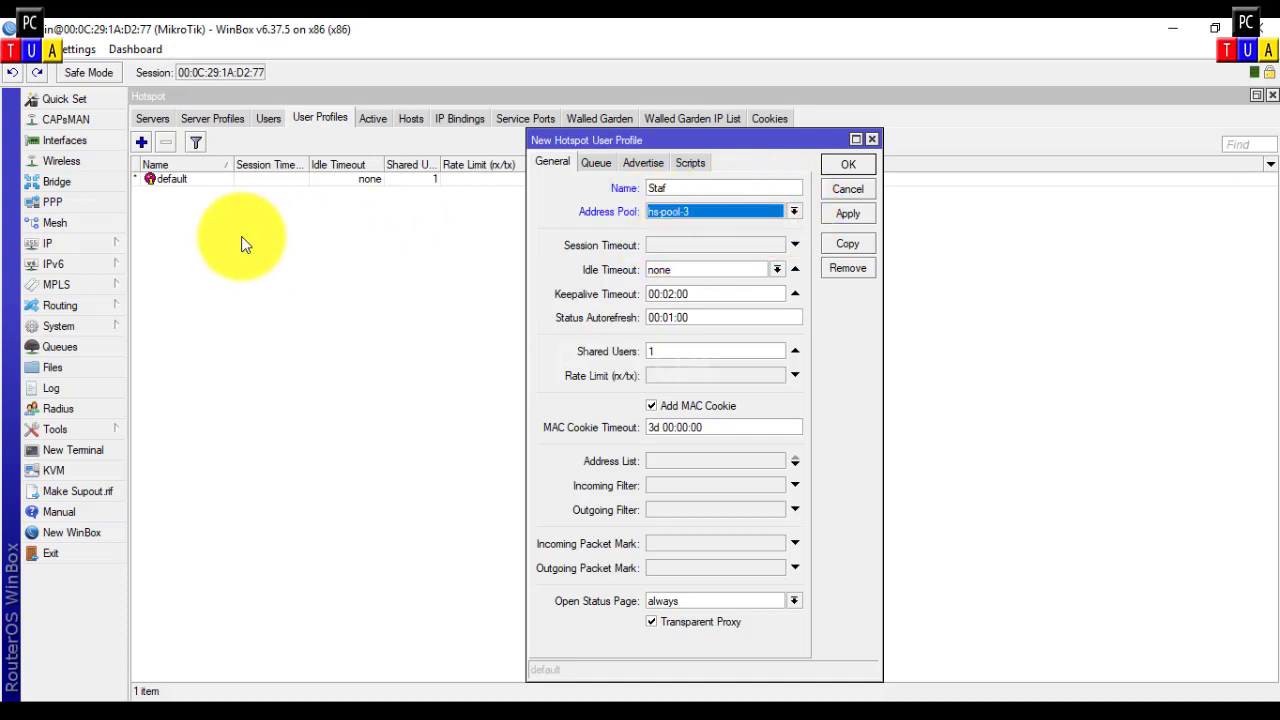
{"action": "left_click", "coordinate": [108, 243]}
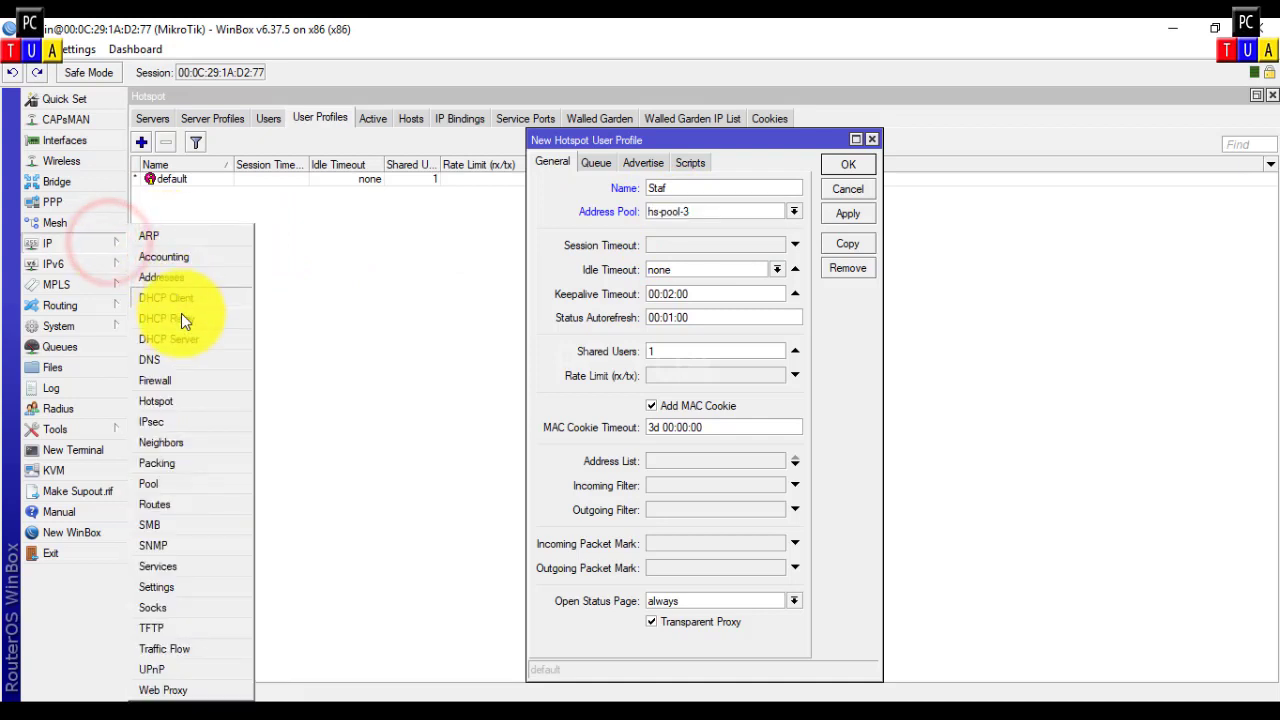
Step: Check in the DHCP Server list that dhcp1 on HOTSPOT uses hs-pool-3
{"action": "left_click", "coordinate": [186, 340]}
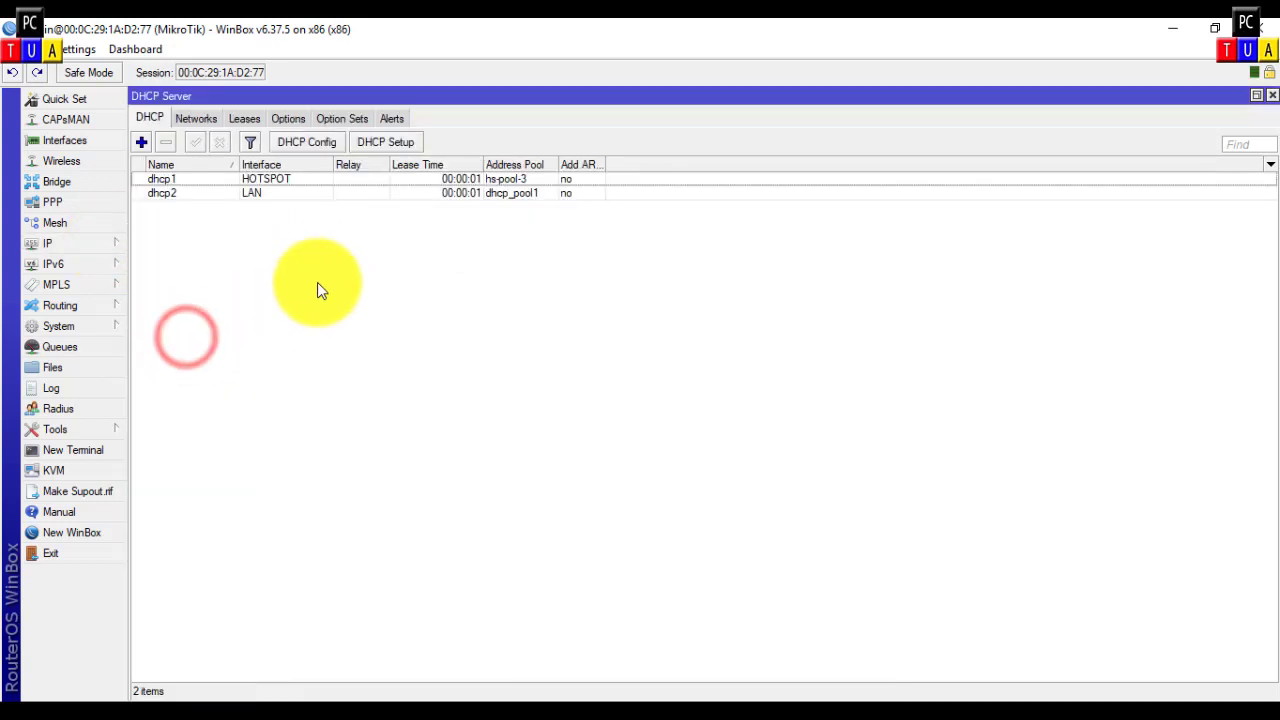
{"action": "left_click", "coordinate": [268, 180]}
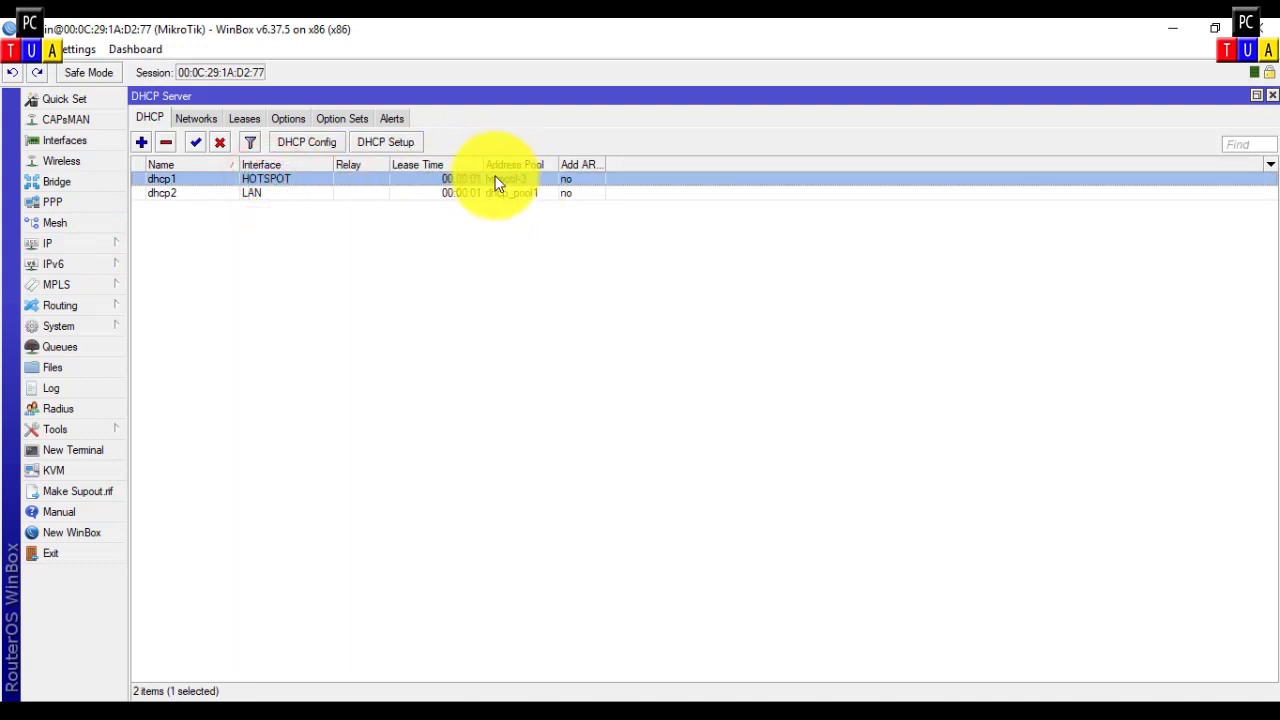
{"action": "left_click", "coordinate": [1257, 96]}
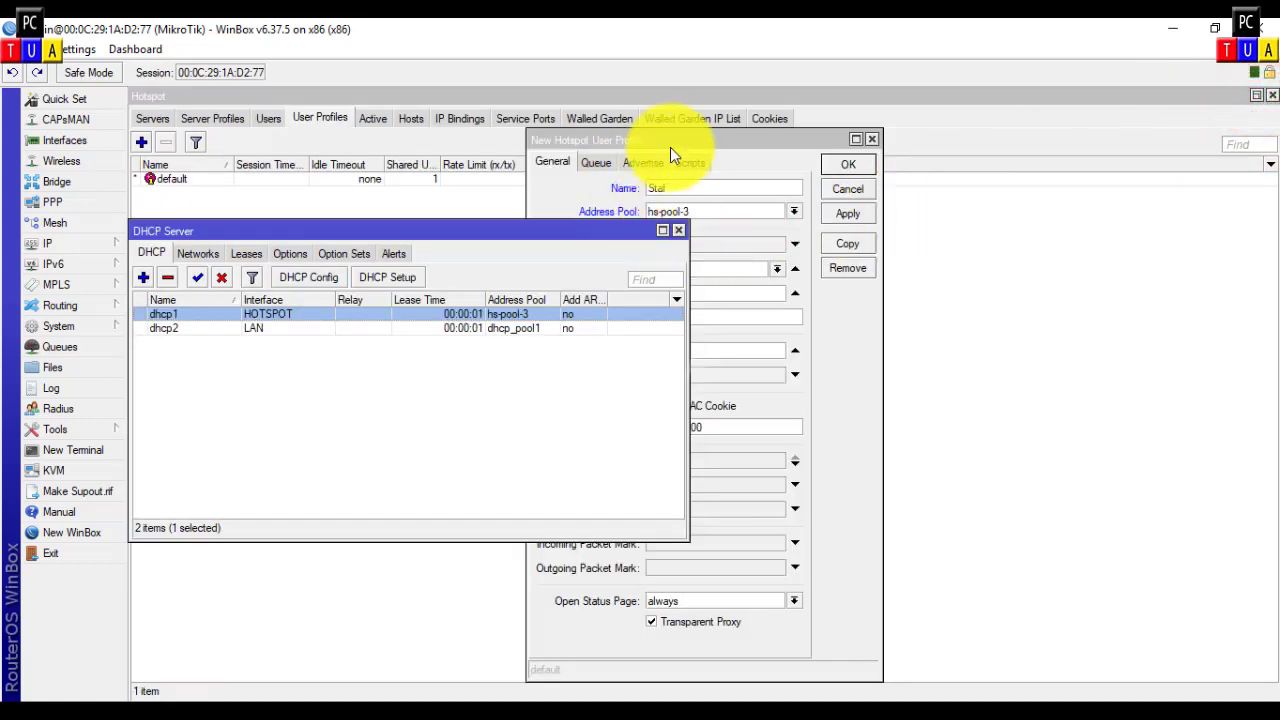
{"action": "left_click", "coordinate": [686, 138]}
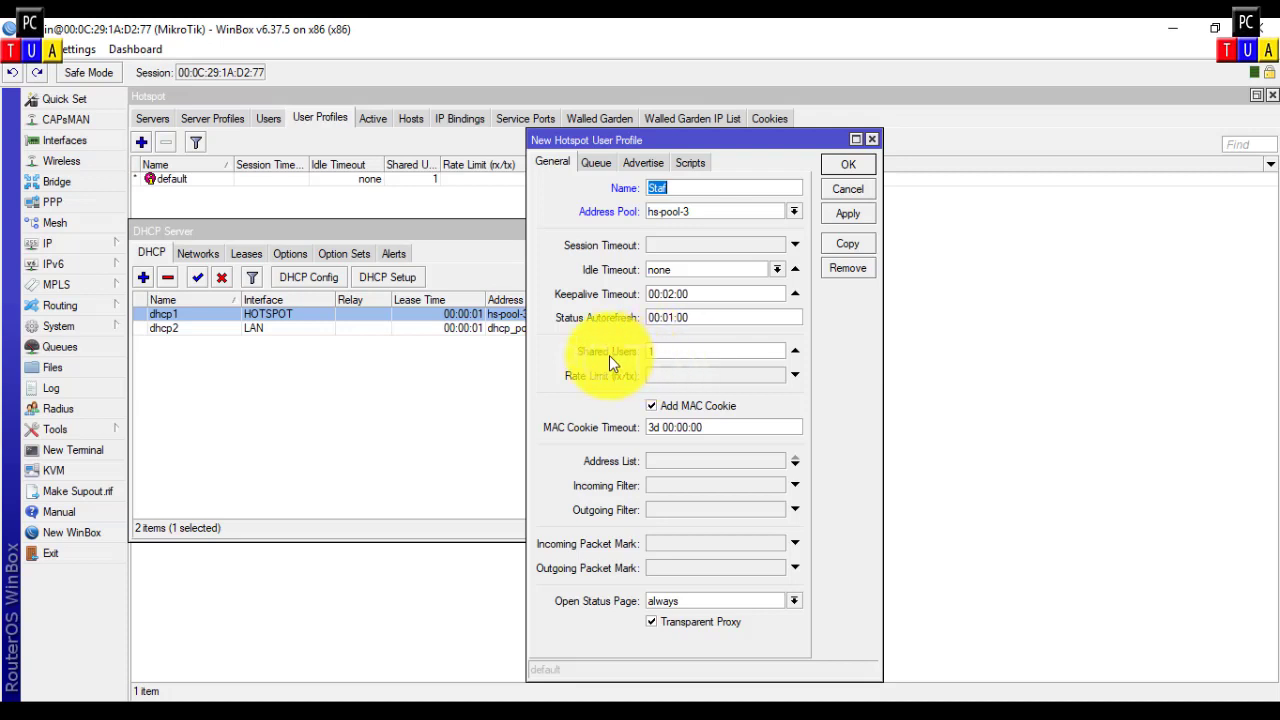
Step: Save Staf, then add profile freewifi on hs-pool-3 with 100 shared users
{"action": "left_click", "coordinate": [846, 167]}
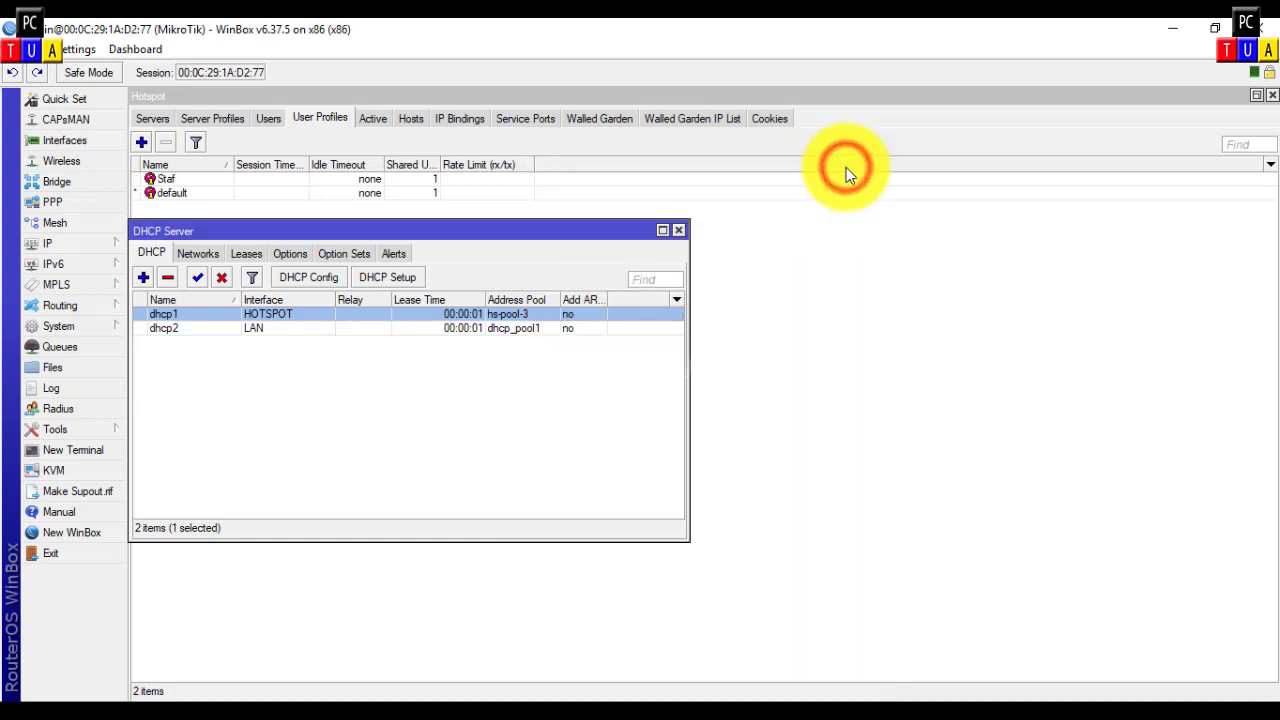
{"action": "left_click", "coordinate": [318, 118]}
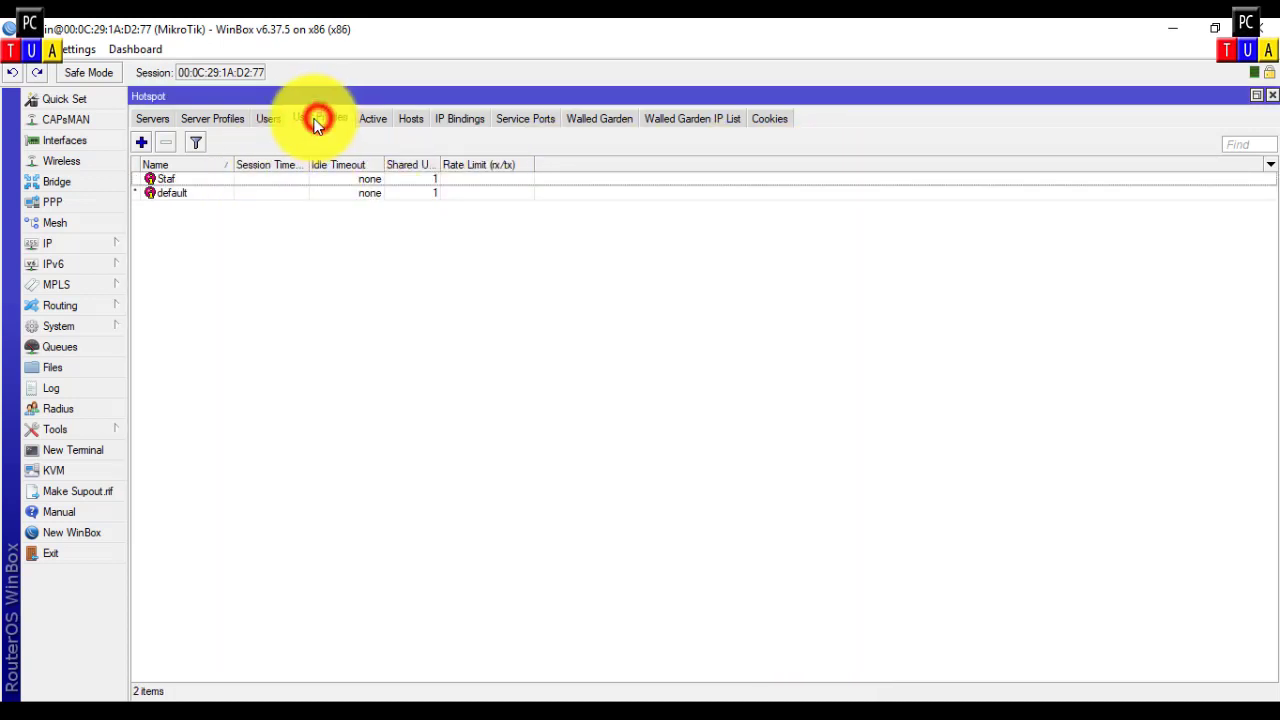
{"action": "left_click", "coordinate": [144, 145]}
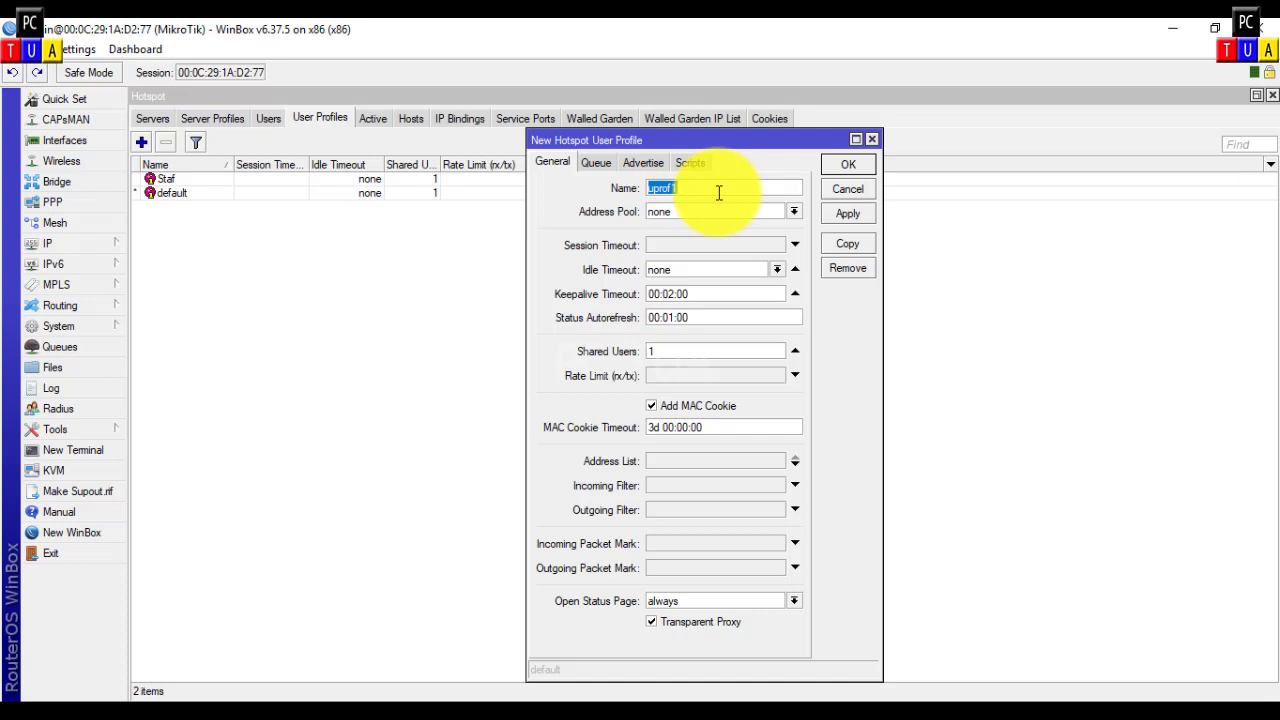
{"action": "type", "text": "freewifi"}
{"action": "left_click", "coordinate": [793, 212]}
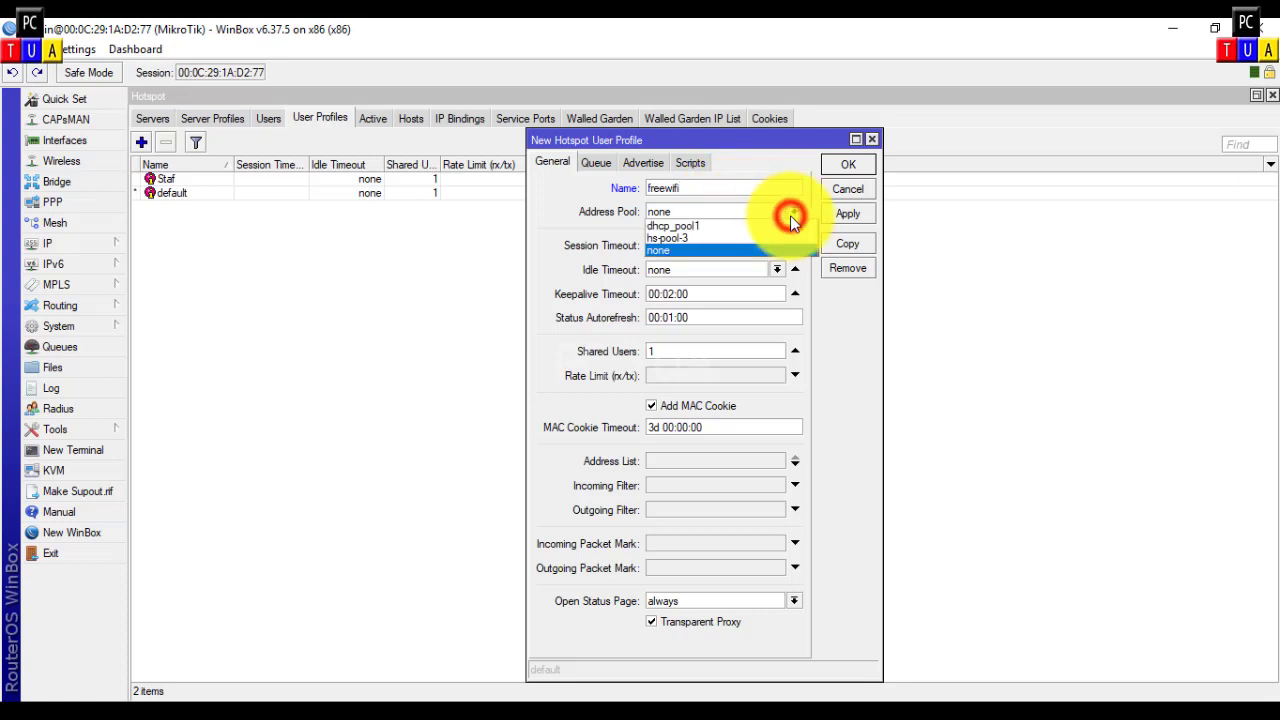
{"action": "left_click", "coordinate": [687, 238]}
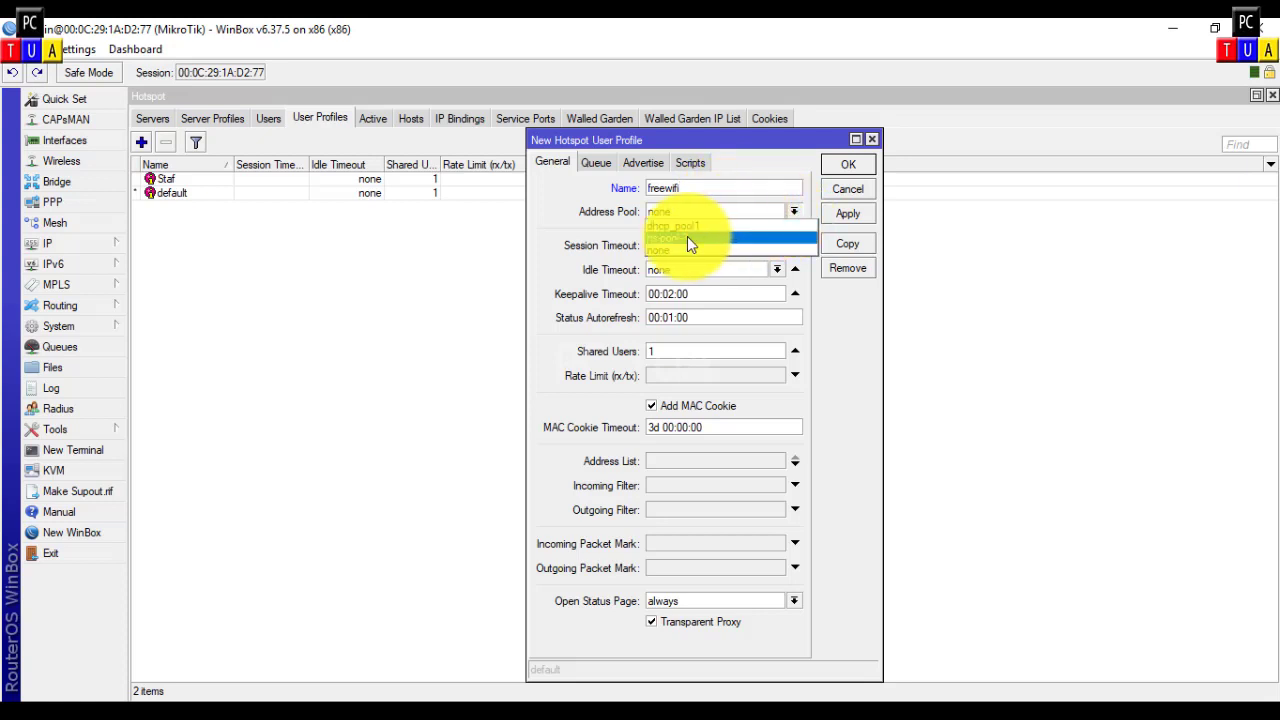
{"action": "left_click", "coordinate": [658, 357]}
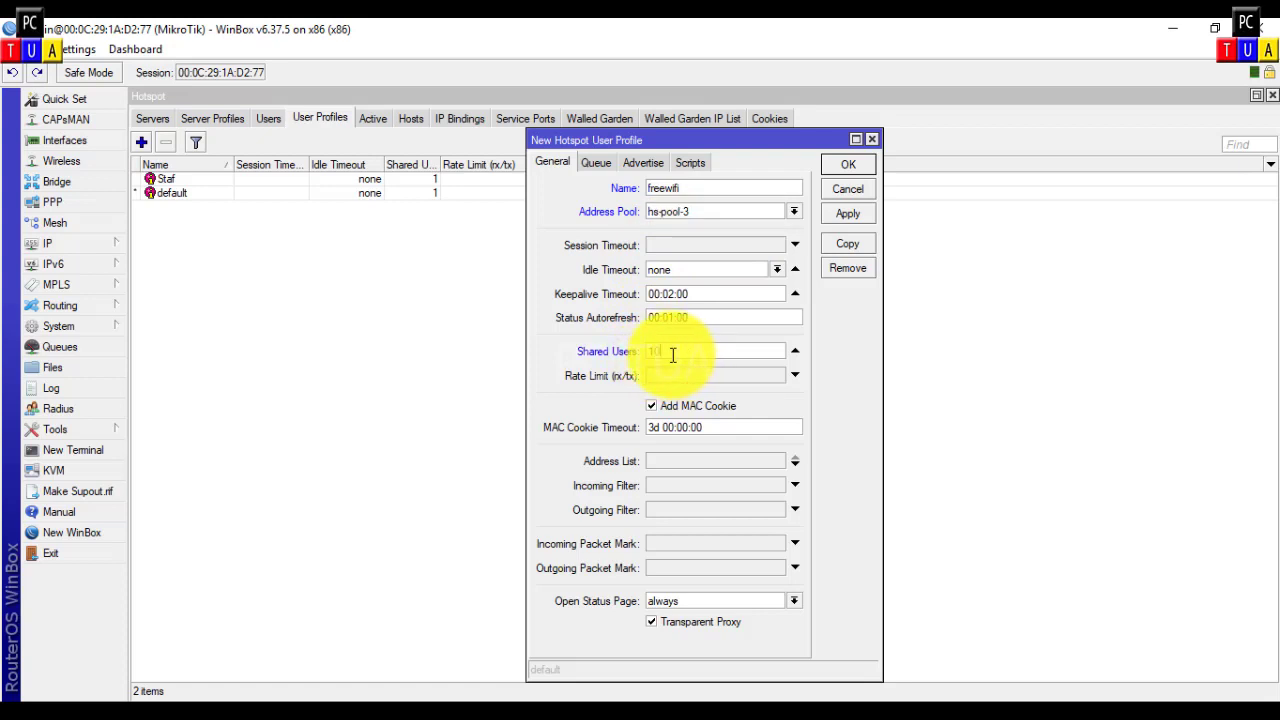
{"action": "type", "text": "00"}
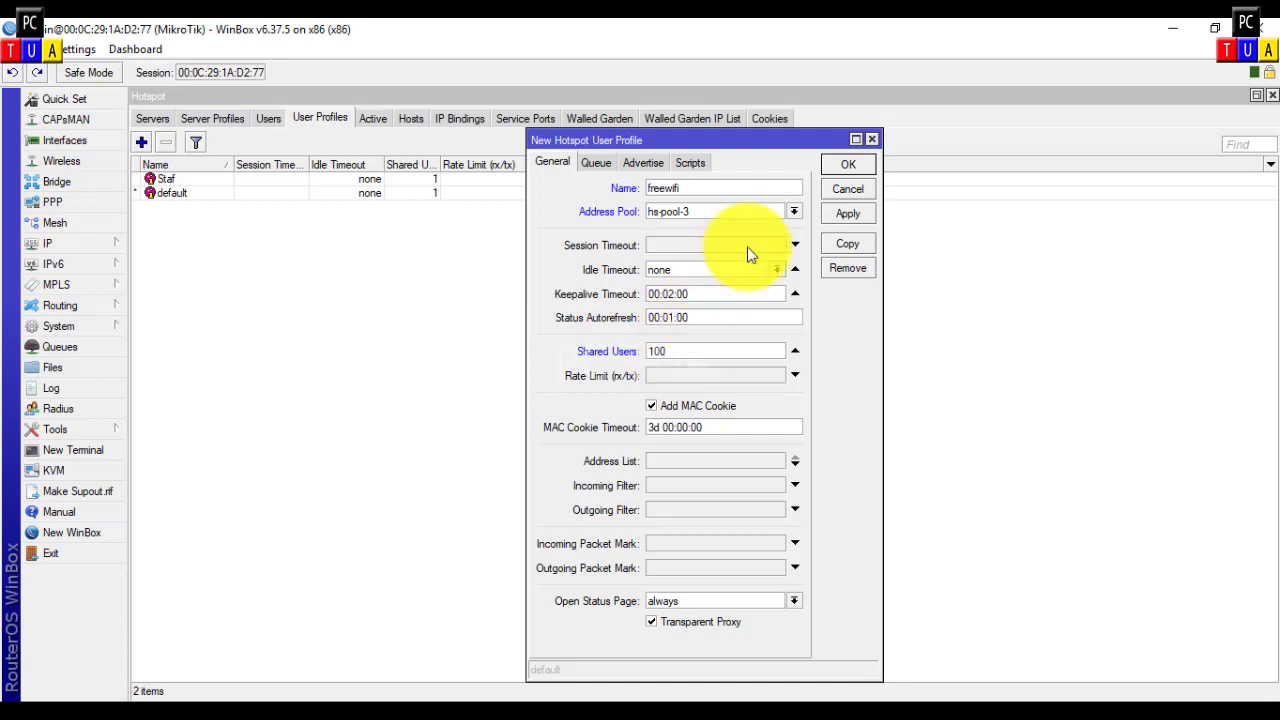
{"action": "left_click", "coordinate": [849, 166]}
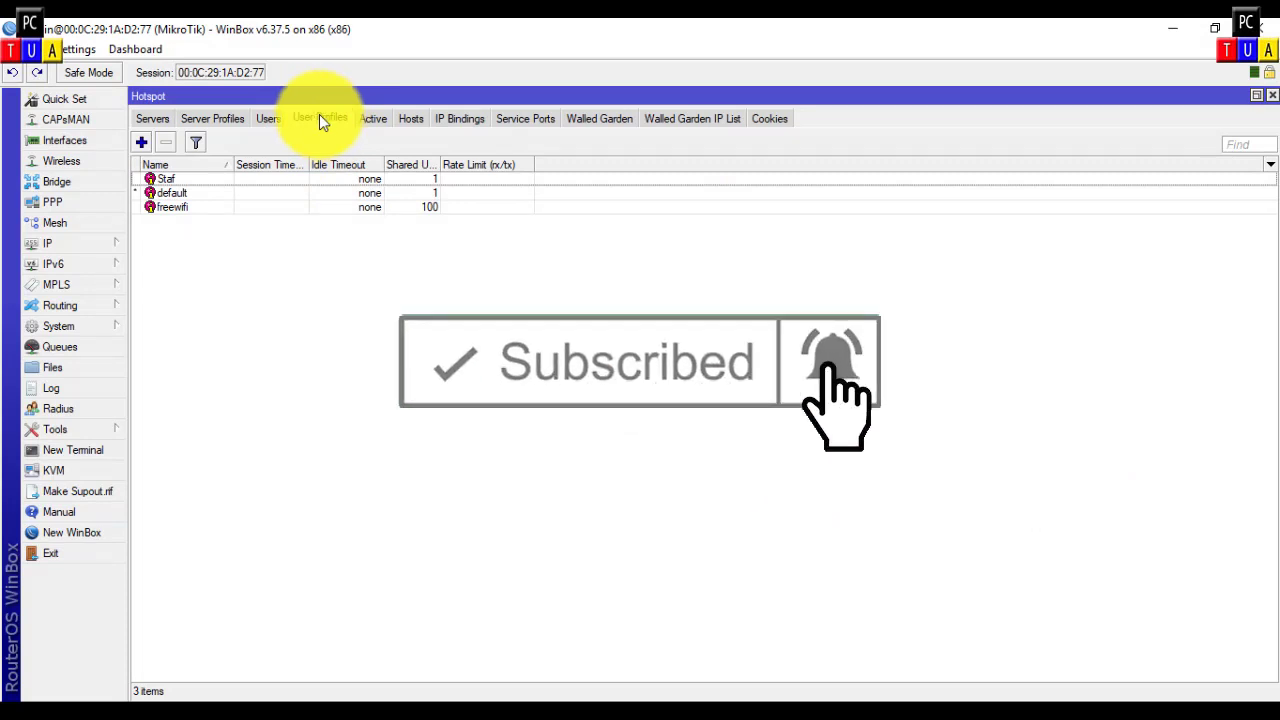
Step: Add a hotspot user on hotspot1 with a user name, password and the Staf profile
{"action": "left_click", "coordinate": [272, 118]}
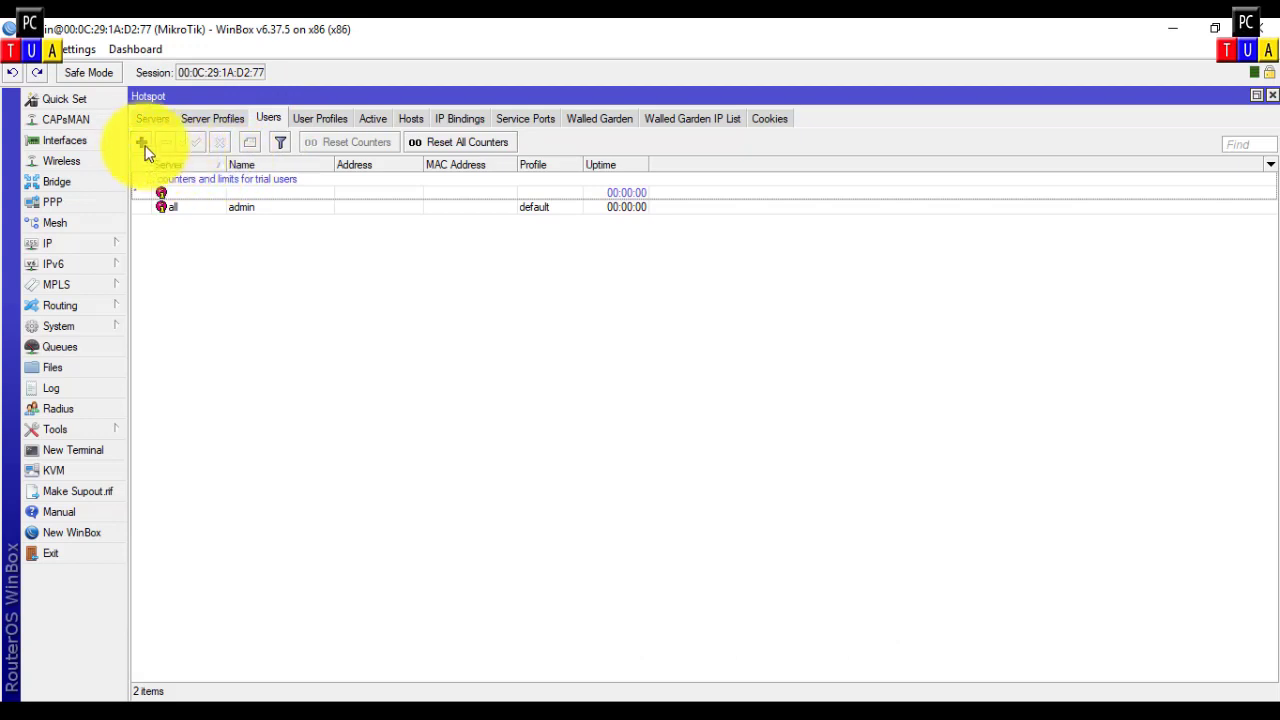
{"action": "left_click", "coordinate": [141, 142]}
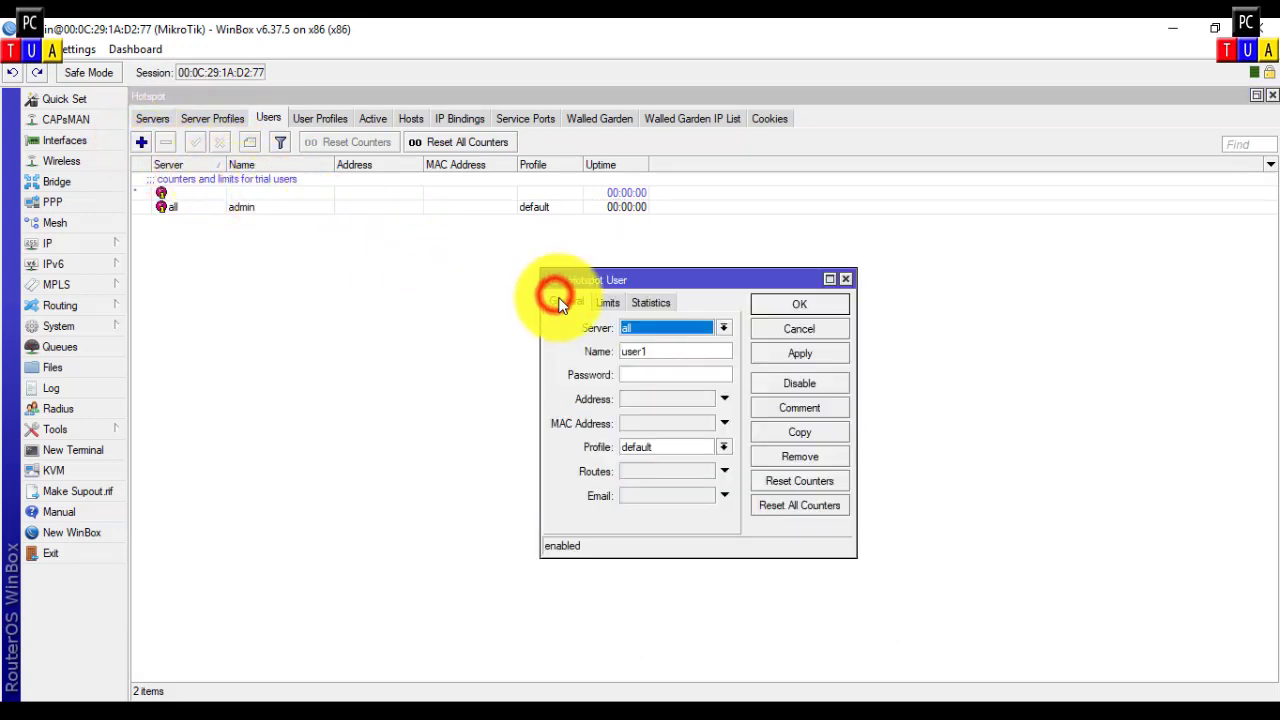
{"action": "left_click", "coordinate": [728, 326]}
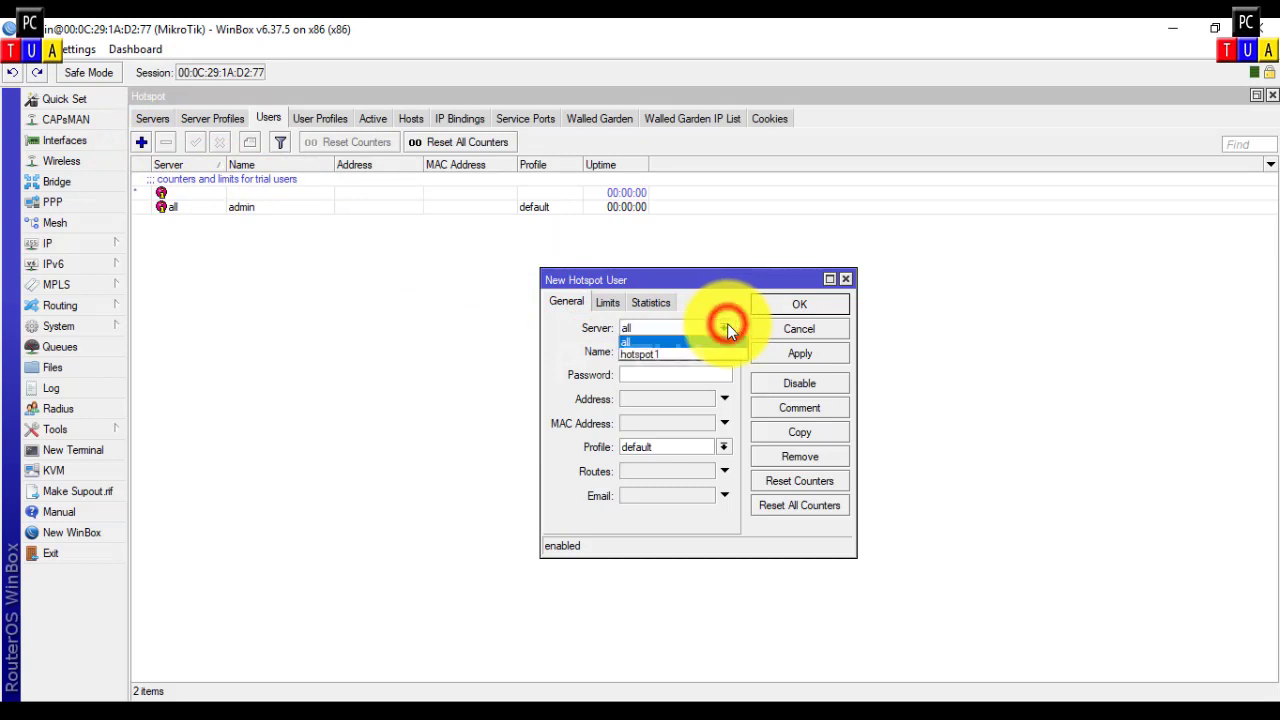
{"action": "left_click", "coordinate": [642, 352]}
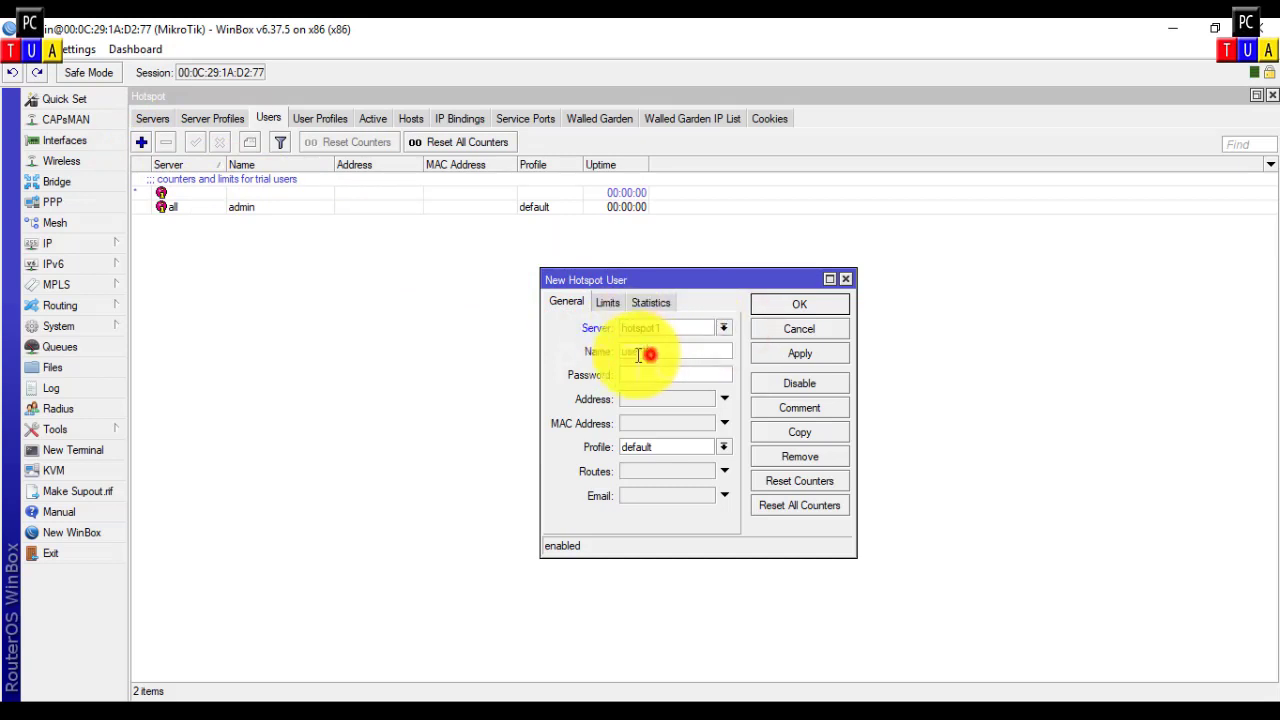
{"action": "left_click", "coordinate": [643, 350]}
{"action": "type", "text": "aa"}
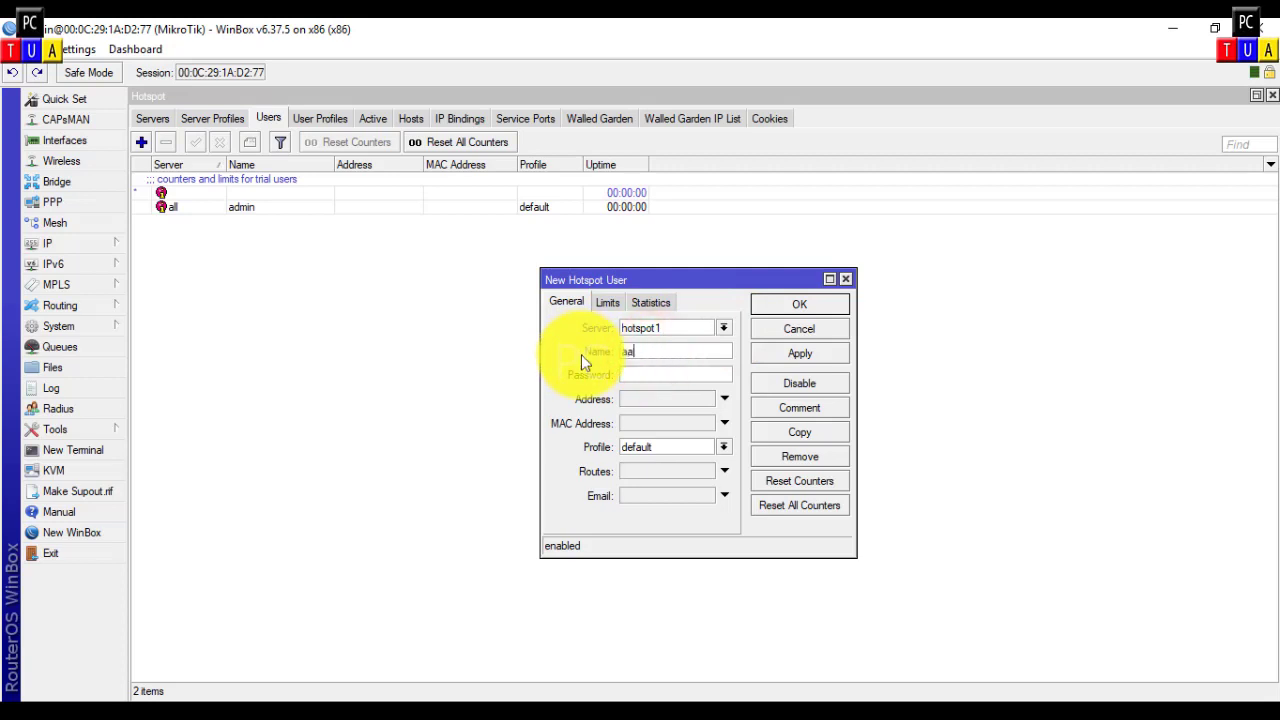
{"action": "type", "text": "n"}
{"action": "left_click", "coordinate": [630, 372]}
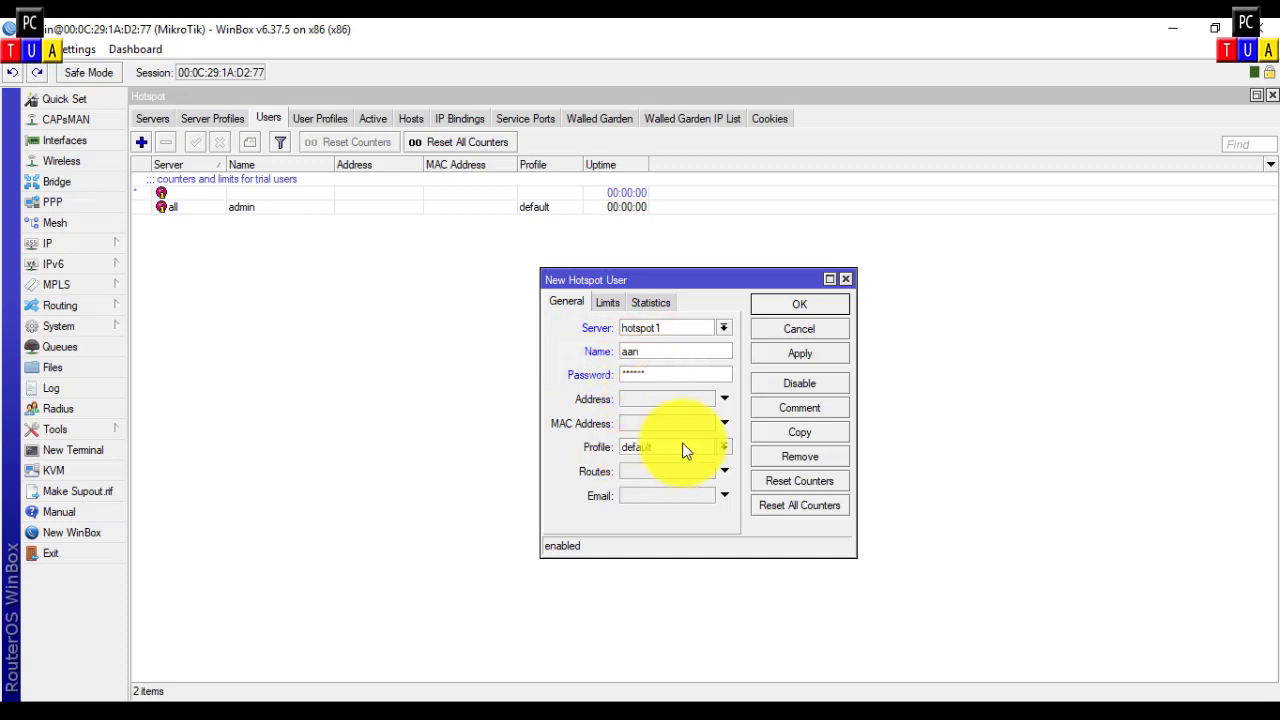
{"action": "left_click", "coordinate": [723, 447]}
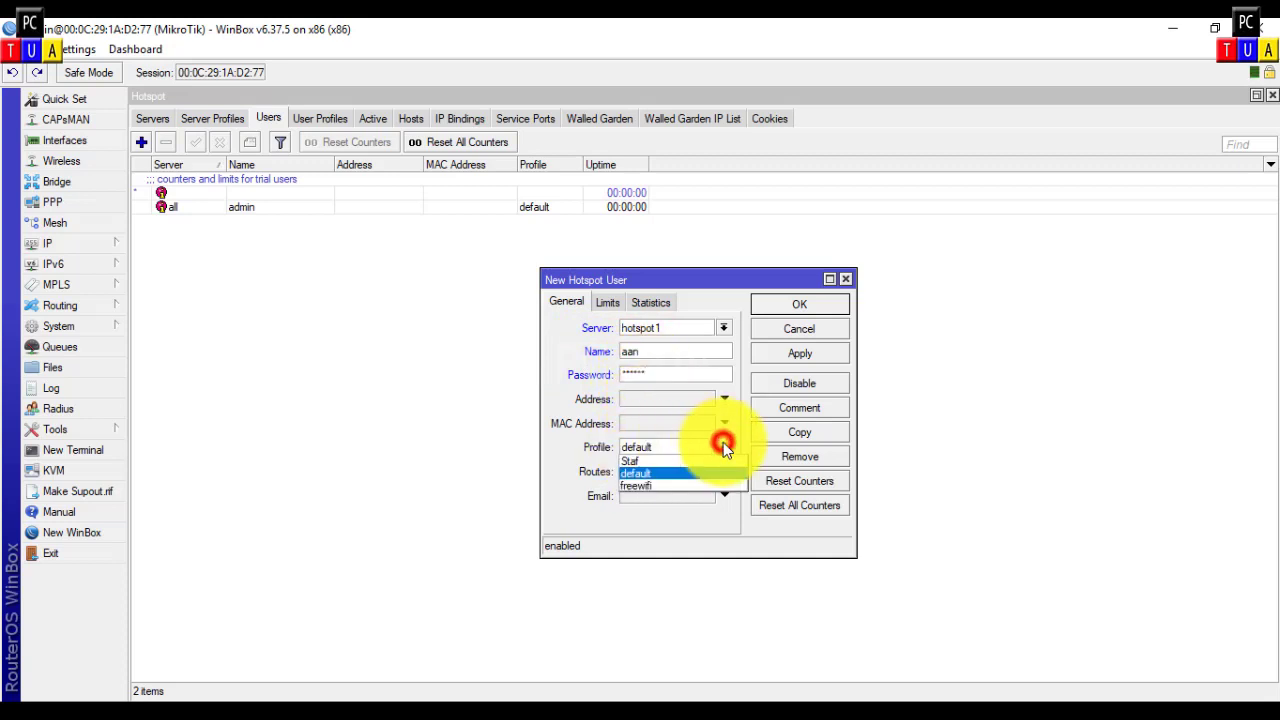
{"action": "left_click", "coordinate": [640, 460]}
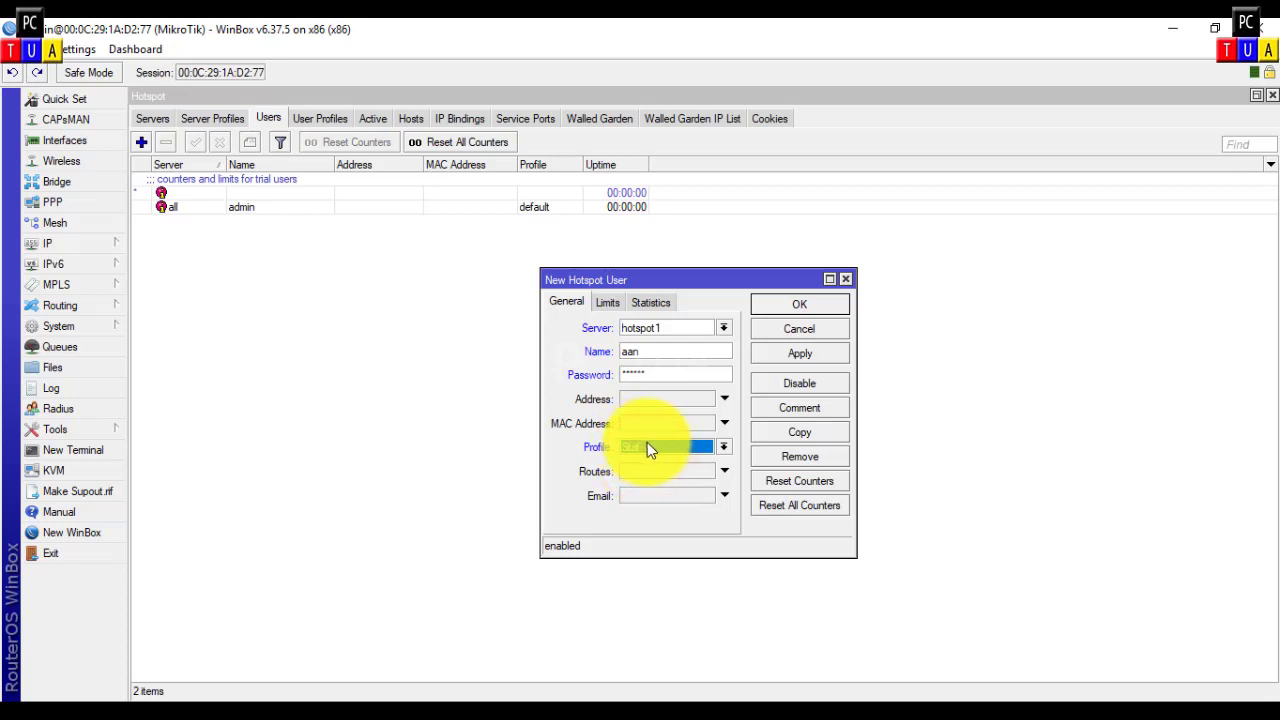
{"action": "left_click", "coordinate": [794, 303]}
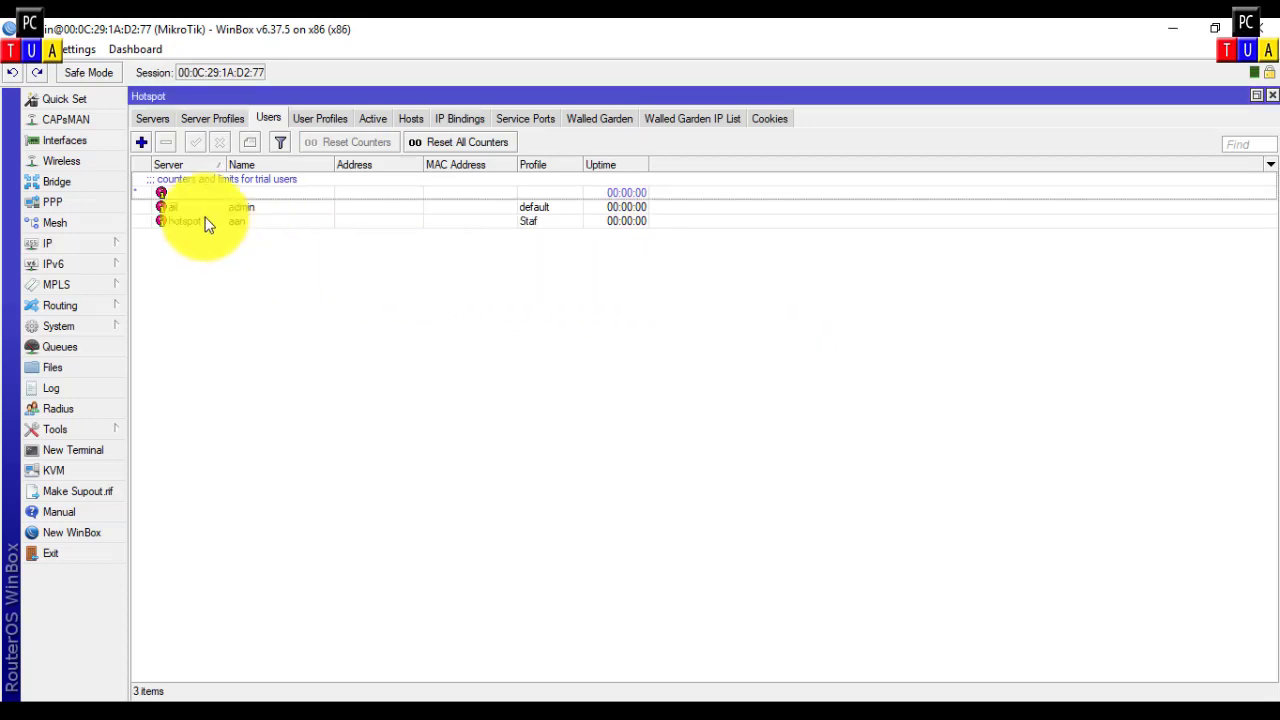
Step: Add a second Staf-profile user on hotspot1 with its own name and password
{"action": "left_click", "coordinate": [142, 143]}
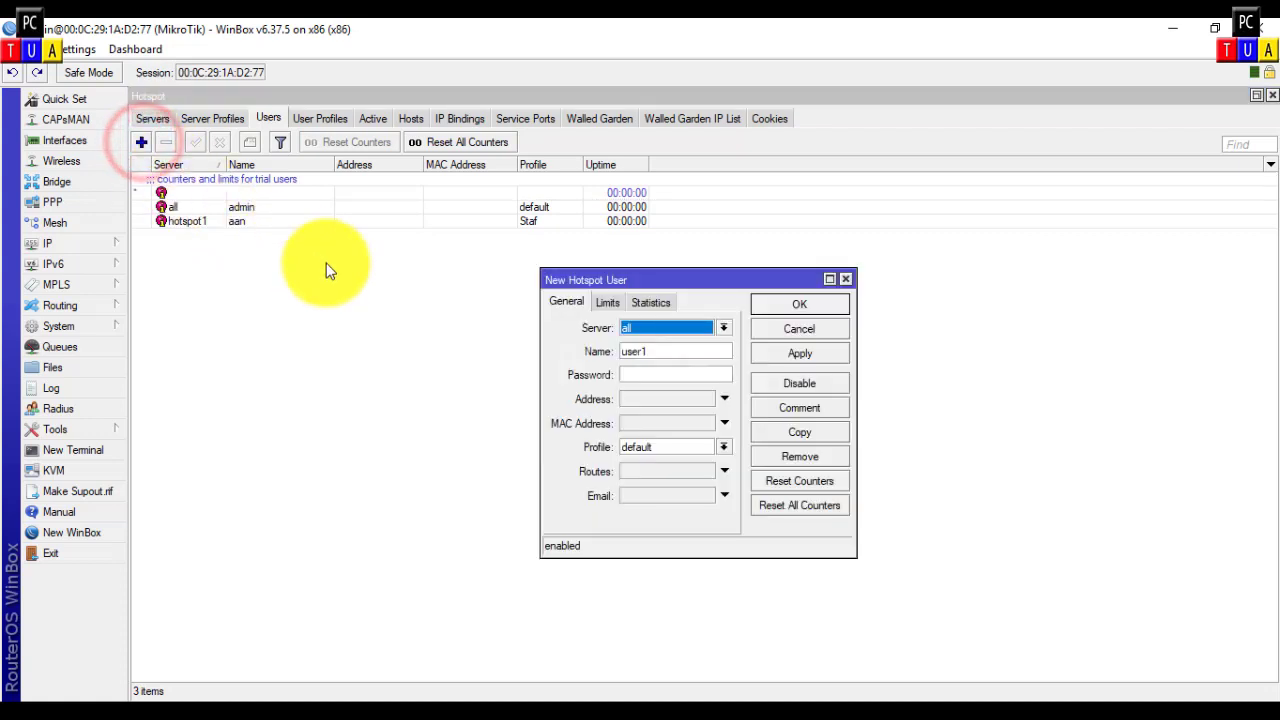
{"action": "left_click", "coordinate": [723, 328]}
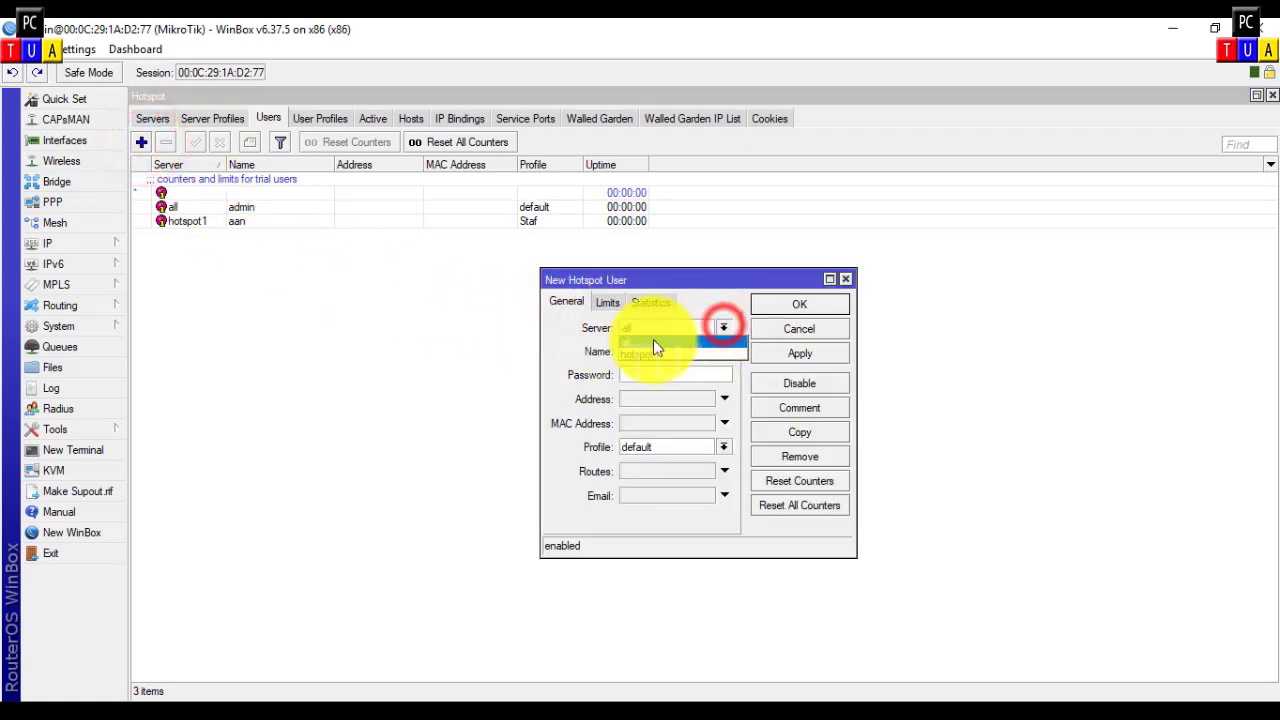
{"action": "left_click", "coordinate": [638, 352]}
{"action": "left_click", "coordinate": [640, 351]}
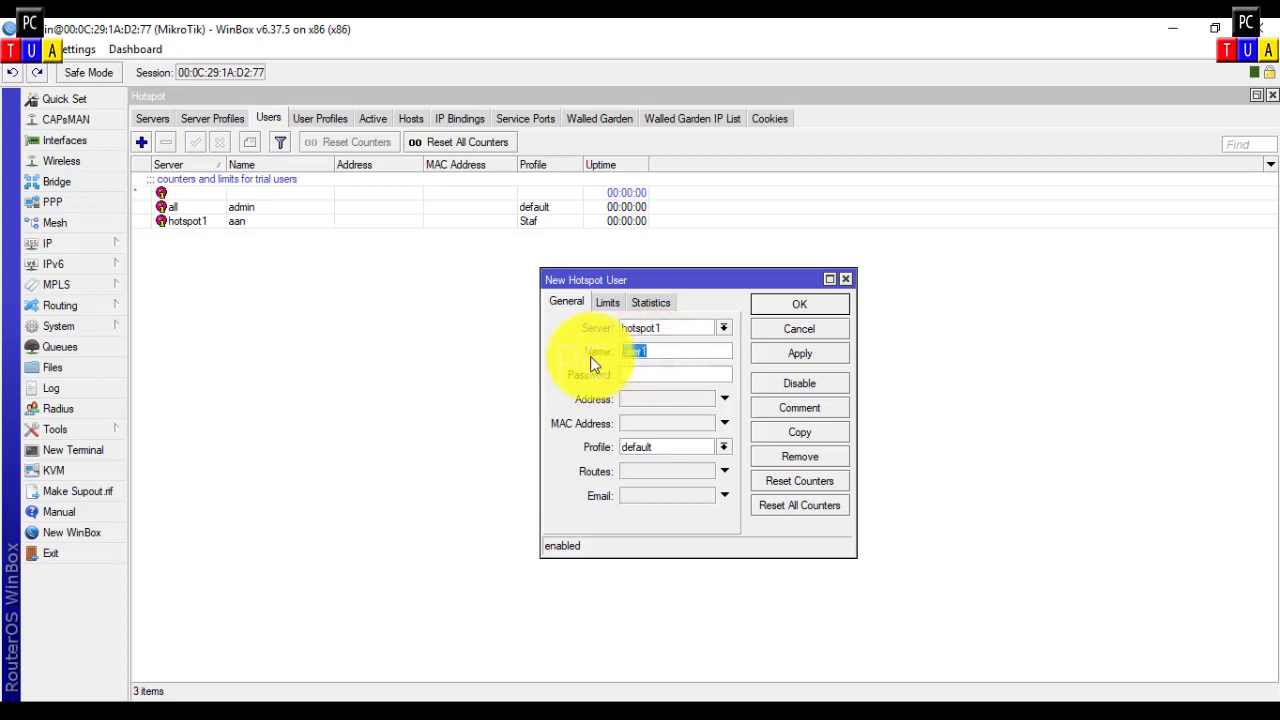
{"action": "type", "text": "bayu"}
{"action": "left_click", "coordinate": [647, 374]}
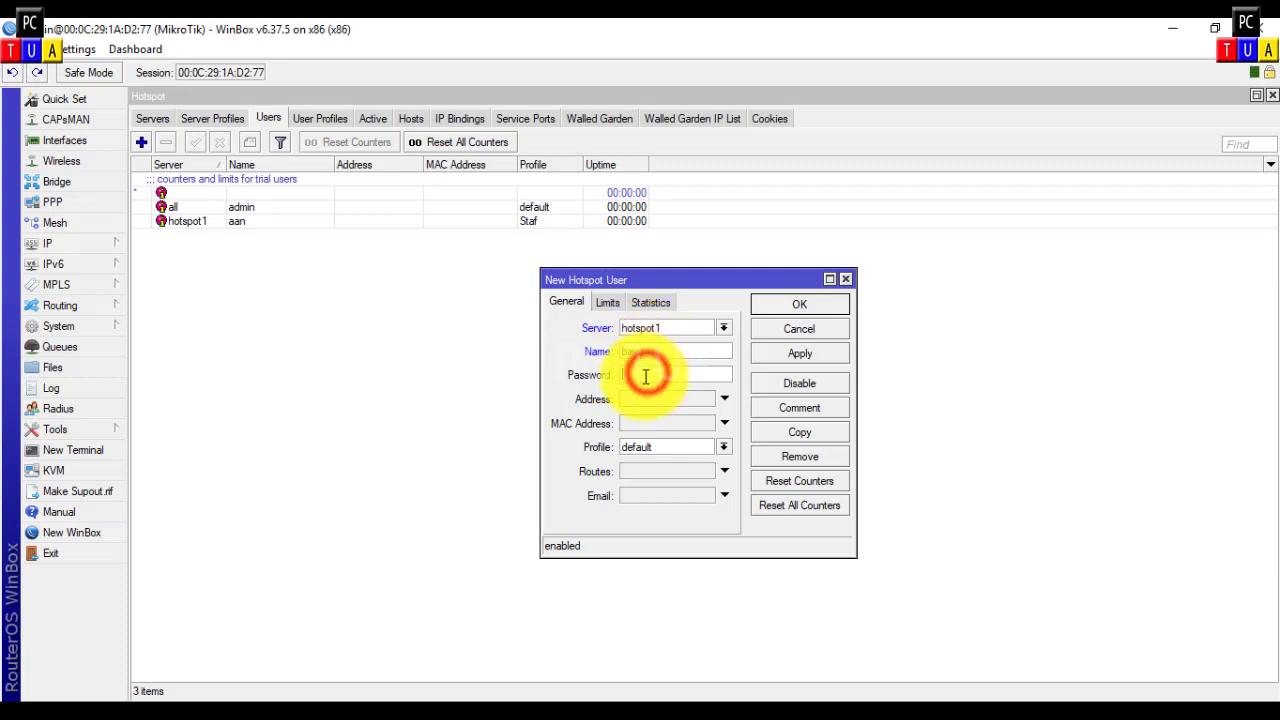
{"action": "type", "text": "***"}
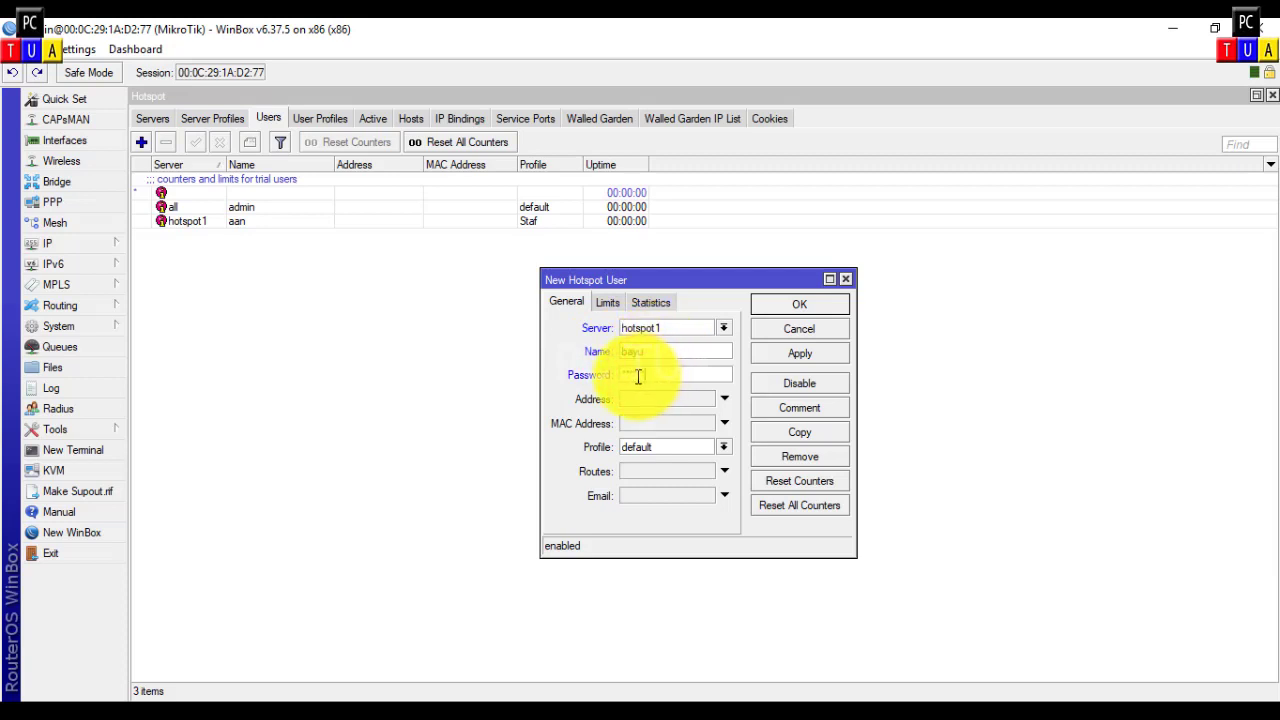
{"action": "type", "text": "***"}
{"action": "left_click", "coordinate": [650, 447]}
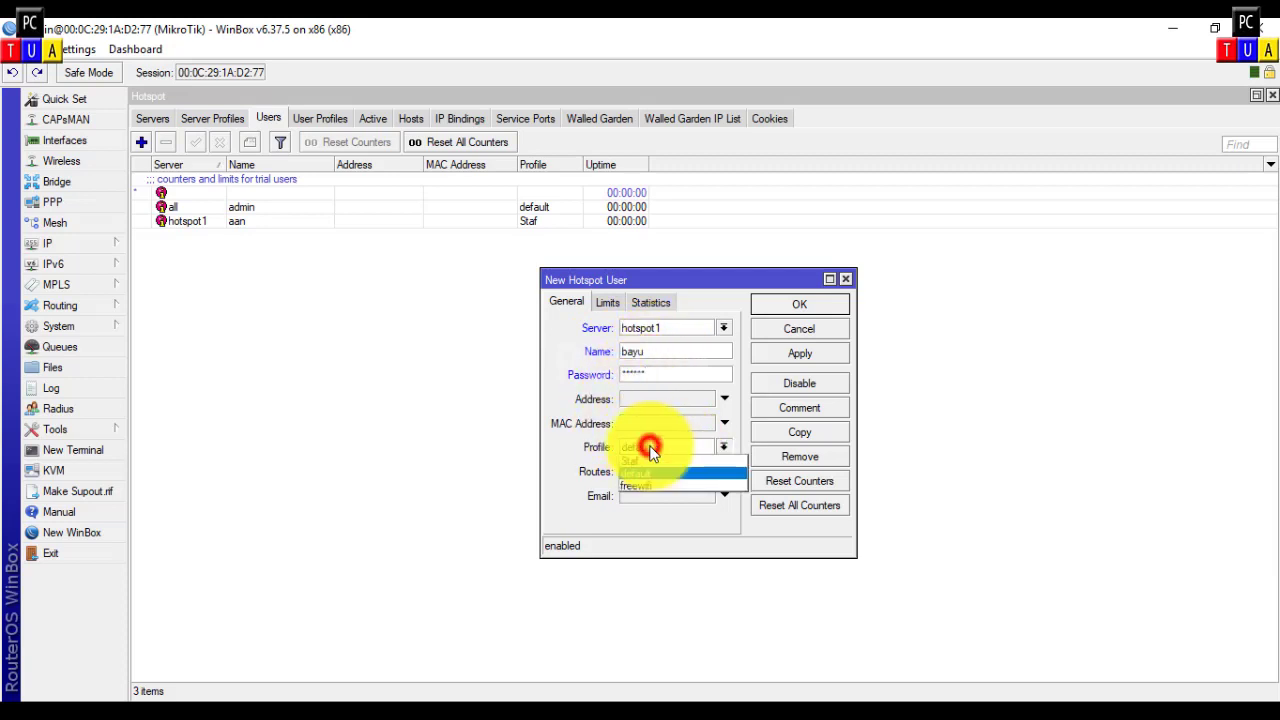
{"action": "left_click", "coordinate": [638, 460]}
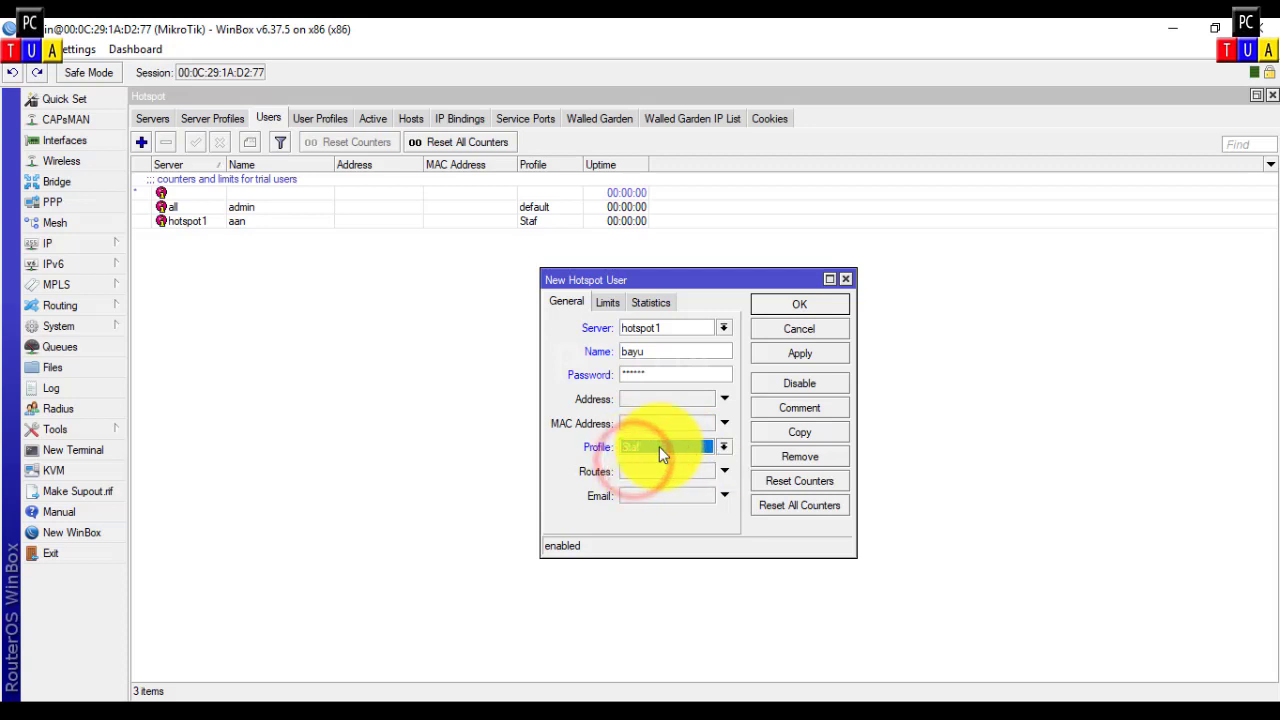
{"action": "left_click", "coordinate": [800, 307]}
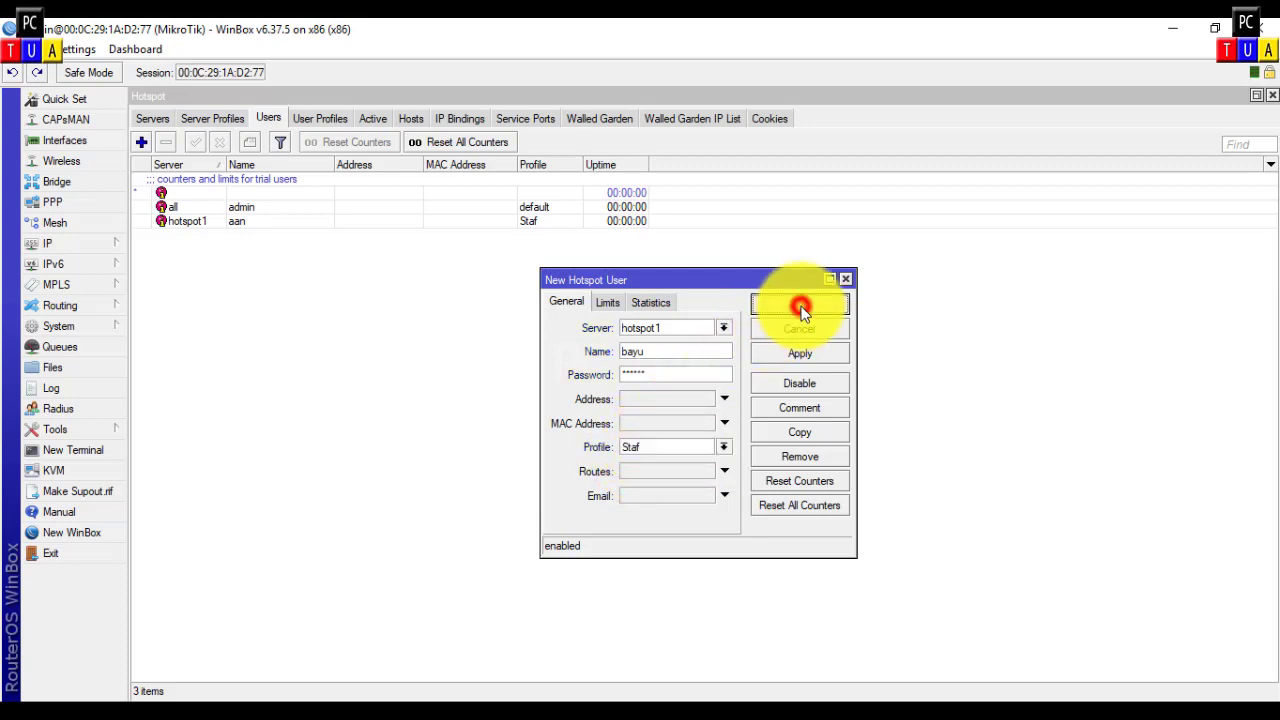
Step: Add passwordless user 'free' on hotspot1 with the freewifi profile
{"action": "left_click", "coordinate": [141, 142]}
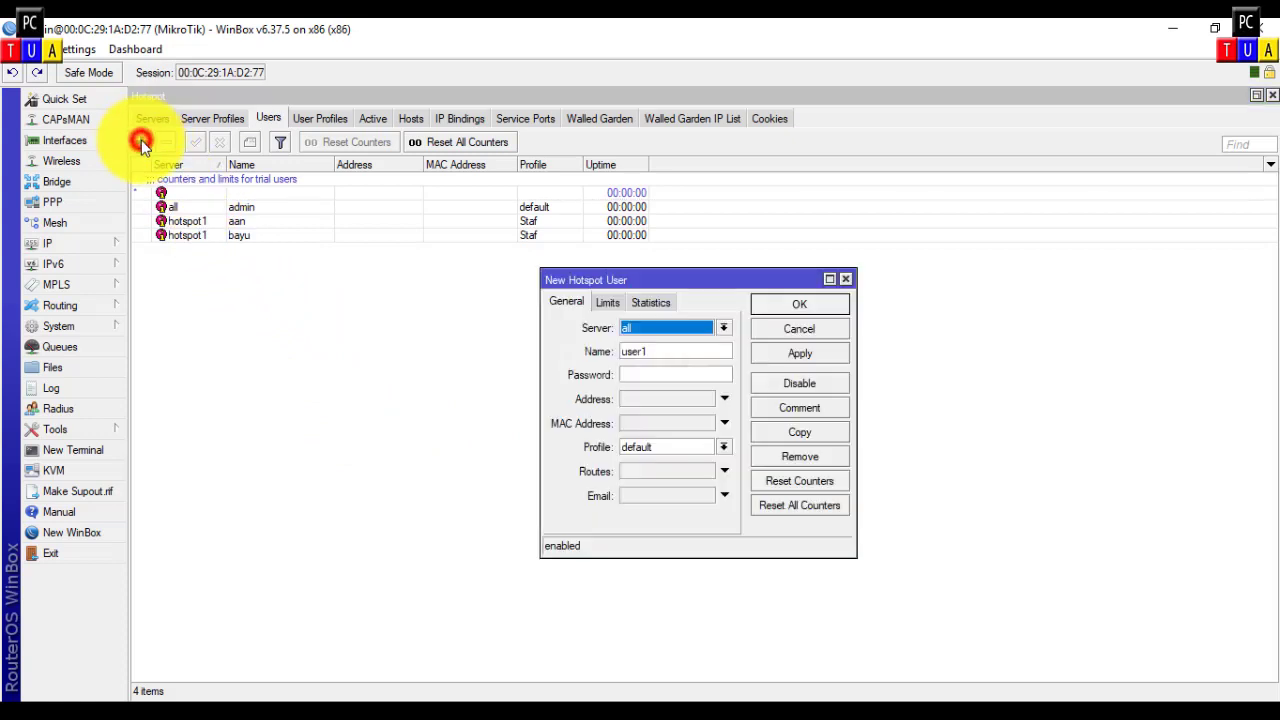
{"action": "left_click", "coordinate": [720, 328]}
{"action": "left_click", "coordinate": [677, 349]}
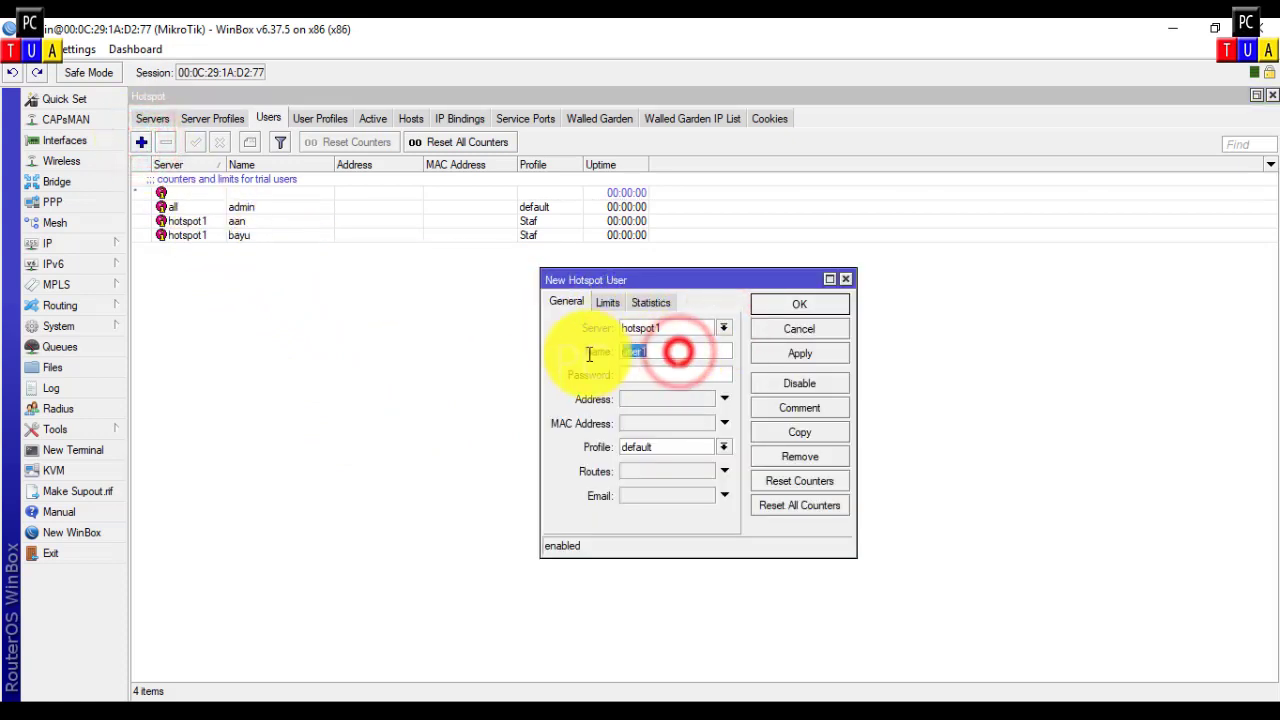
{"action": "type", "text": "fr"}
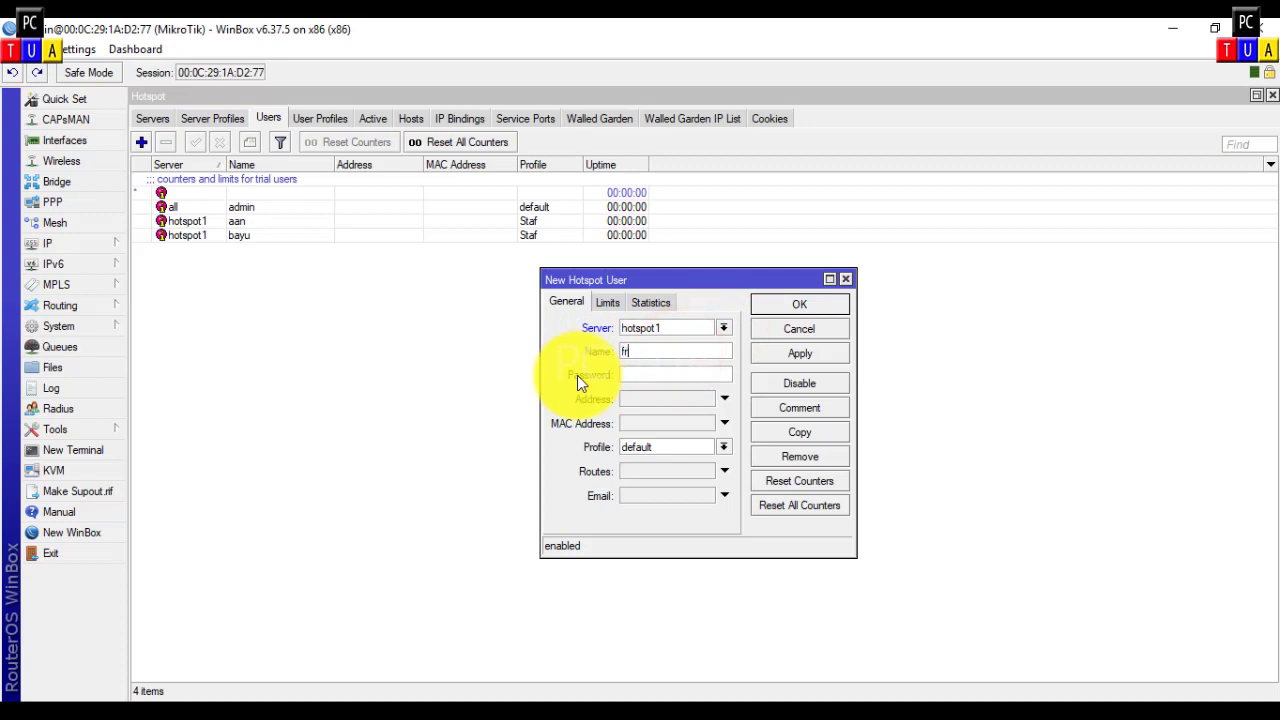
{"action": "type", "text": "ee"}
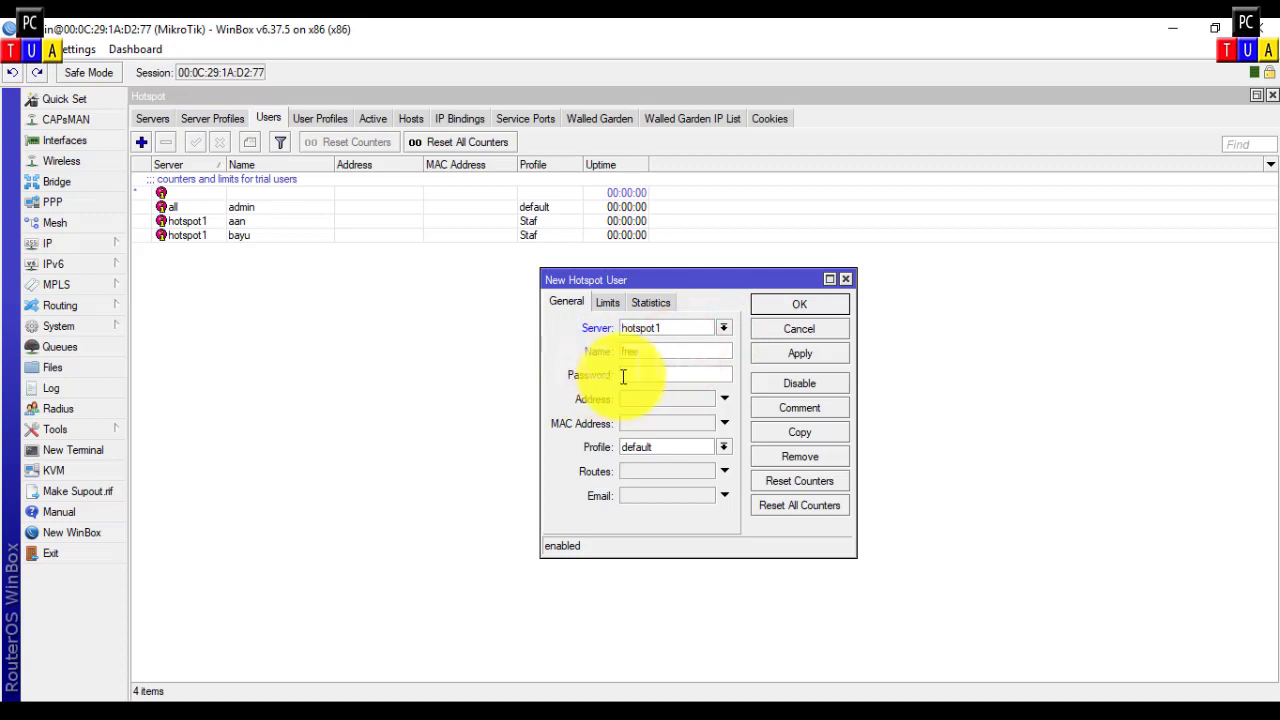
{"action": "left_click", "coordinate": [623, 376]}
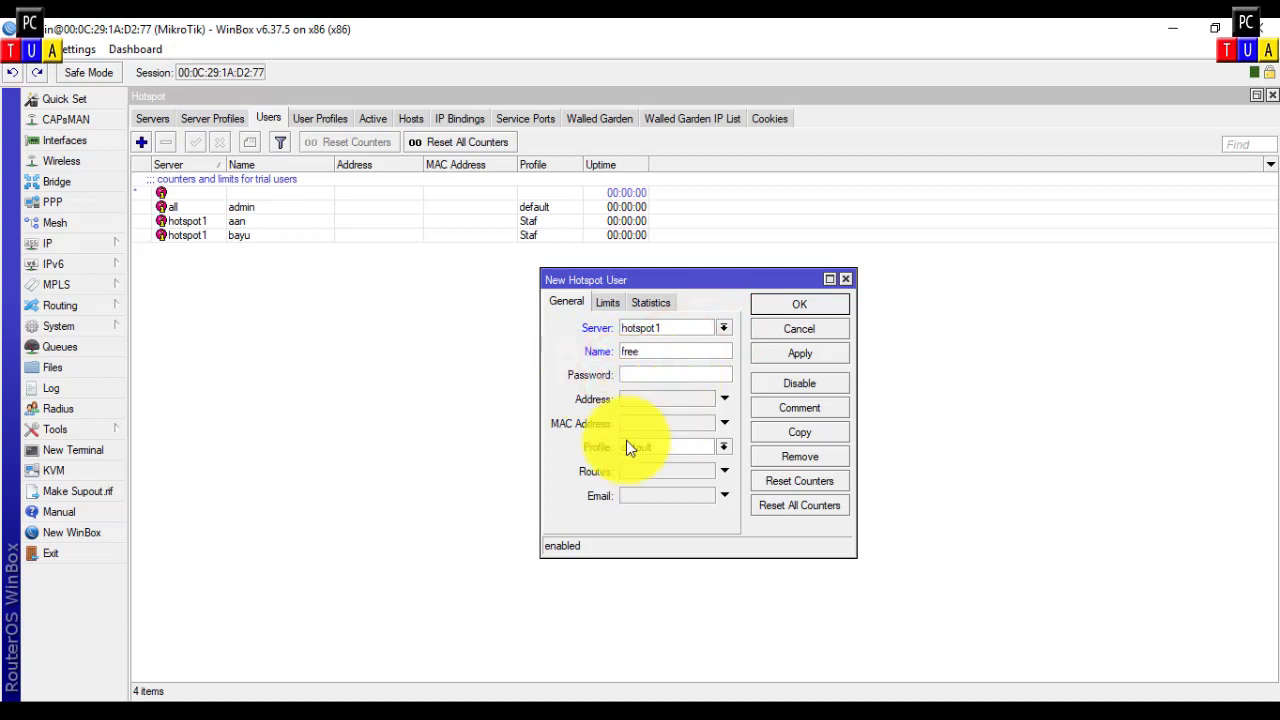
{"action": "left_click", "coordinate": [723, 446]}
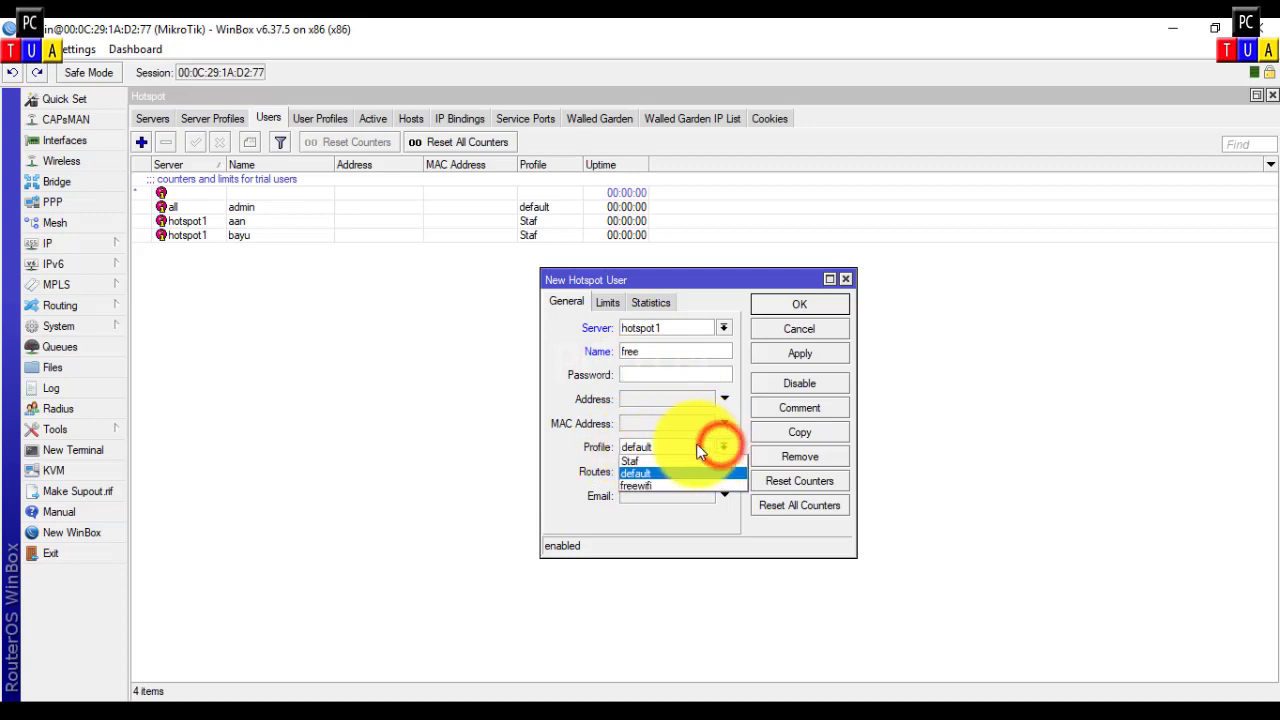
{"action": "left_click", "coordinate": [640, 485]}
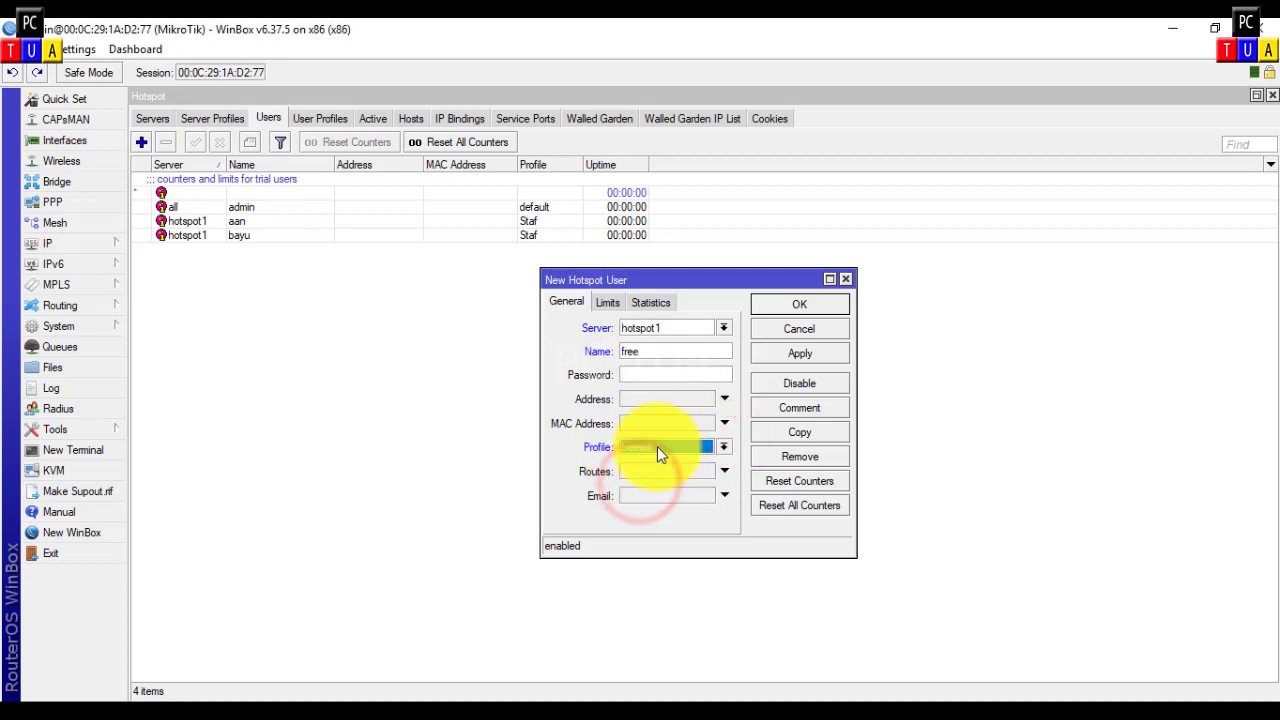
{"action": "left_click", "coordinate": [797, 303]}
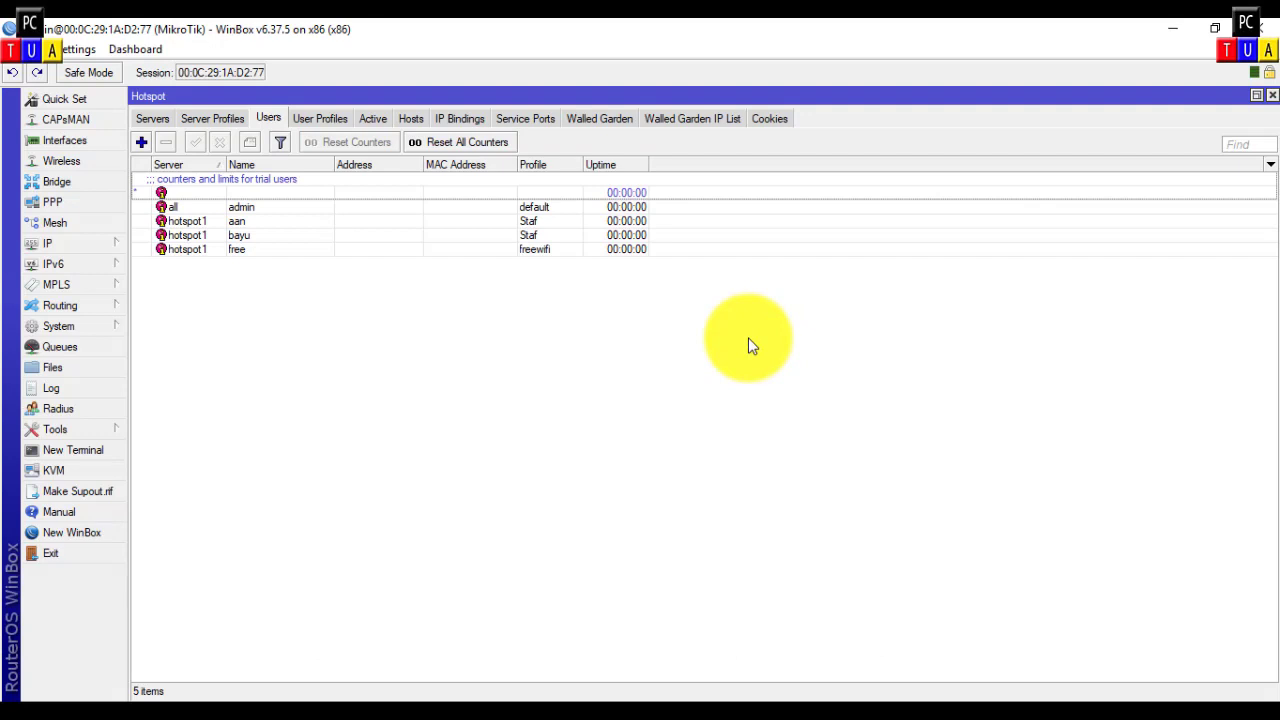
Step: Give the Staf user profile a 1M/1M rx/tx rate limit
{"action": "left_click", "coordinate": [310, 120]}
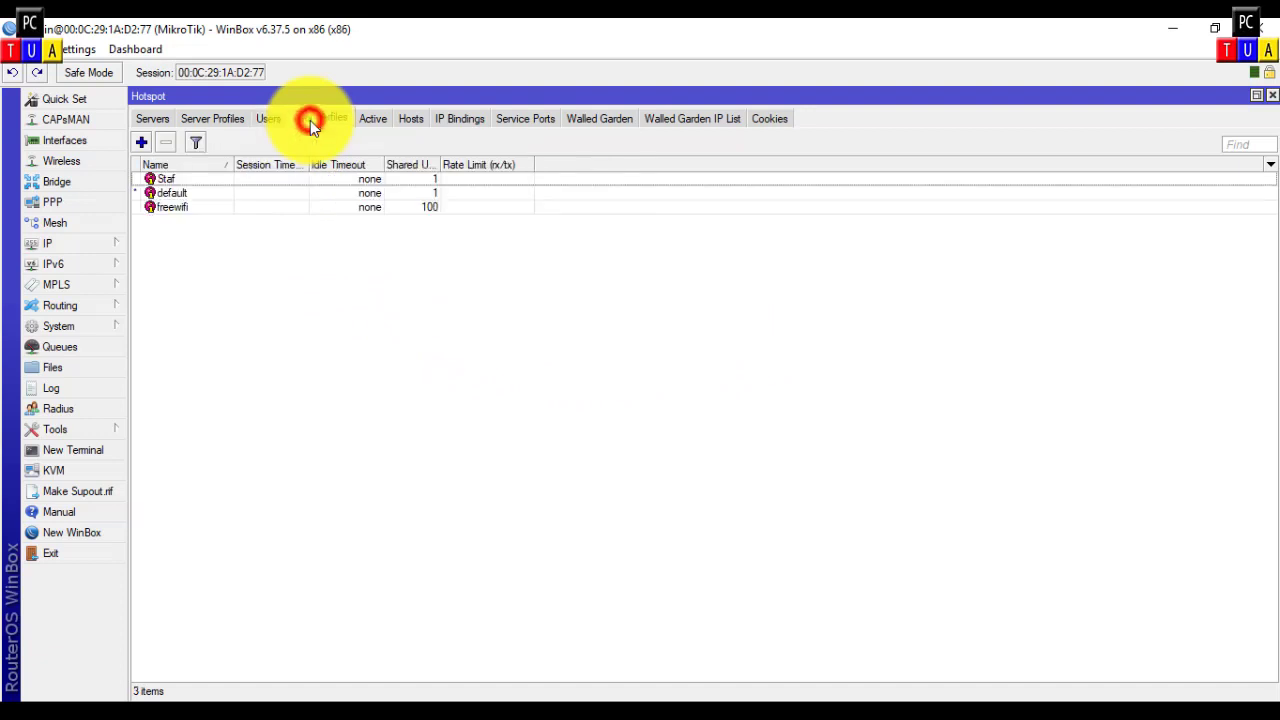
{"action": "double_click", "coordinate": [278, 178]}
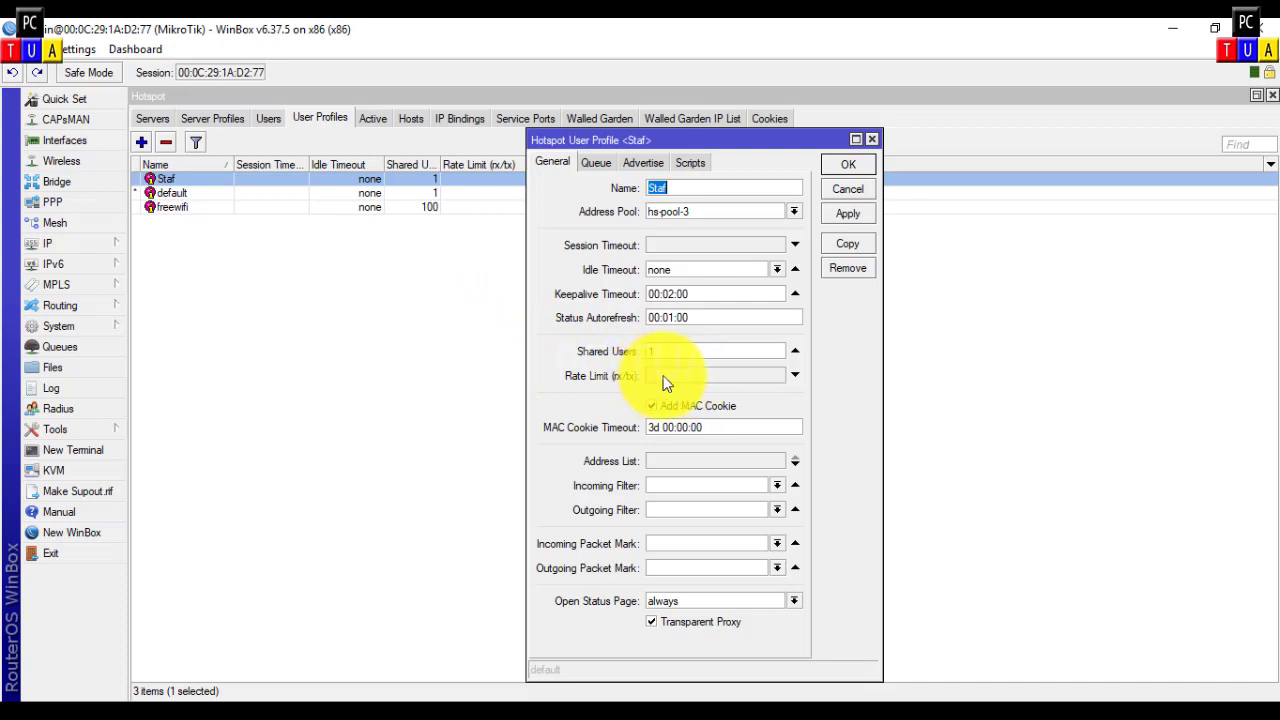
{"action": "left_click", "coordinate": [795, 375]}
{"action": "type", "text": "1"}
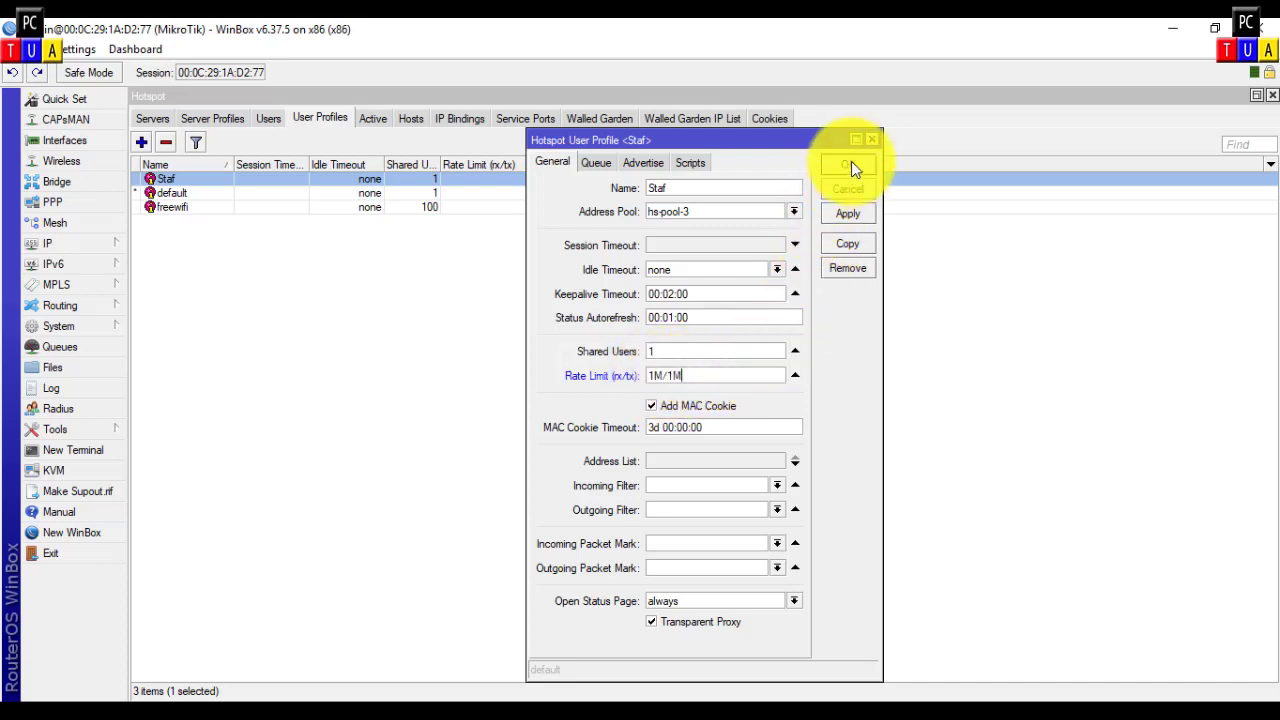
Step: Set the freewifi profile's rate limit to 768k/768k and save it
{"action": "left_click", "coordinate": [406, 209]}
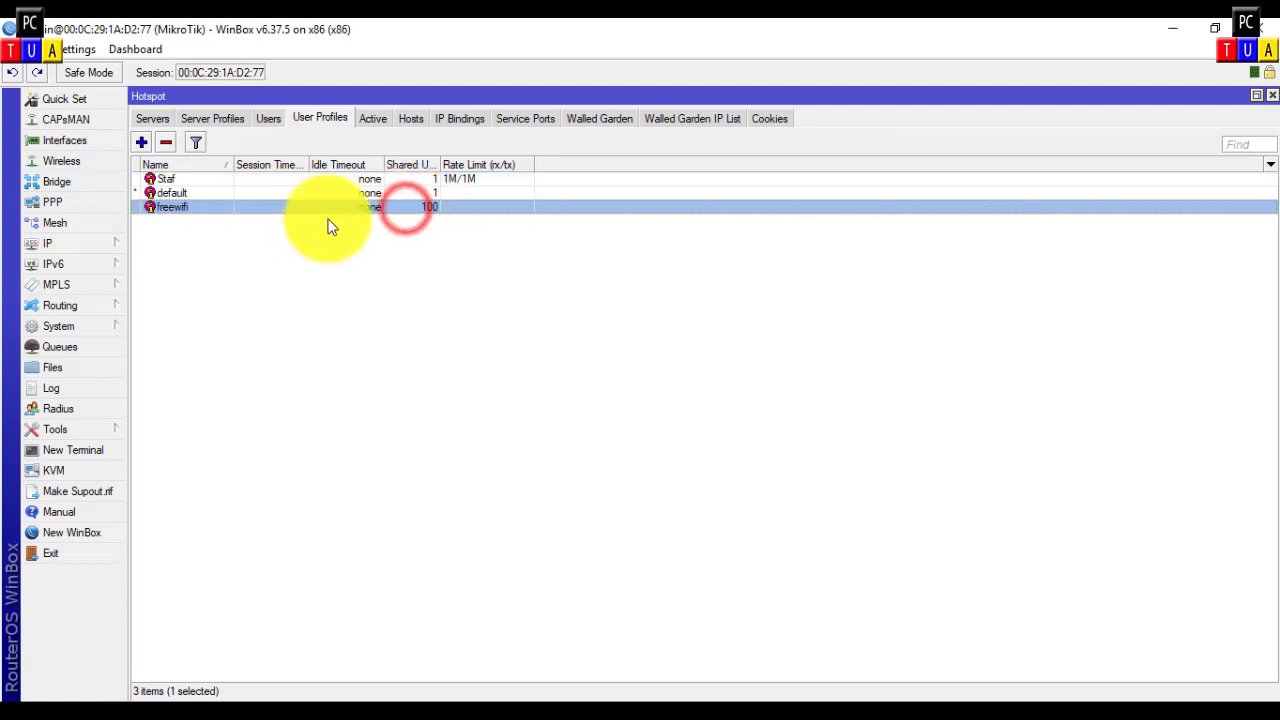
{"action": "double_click", "coordinate": [451, 210]}
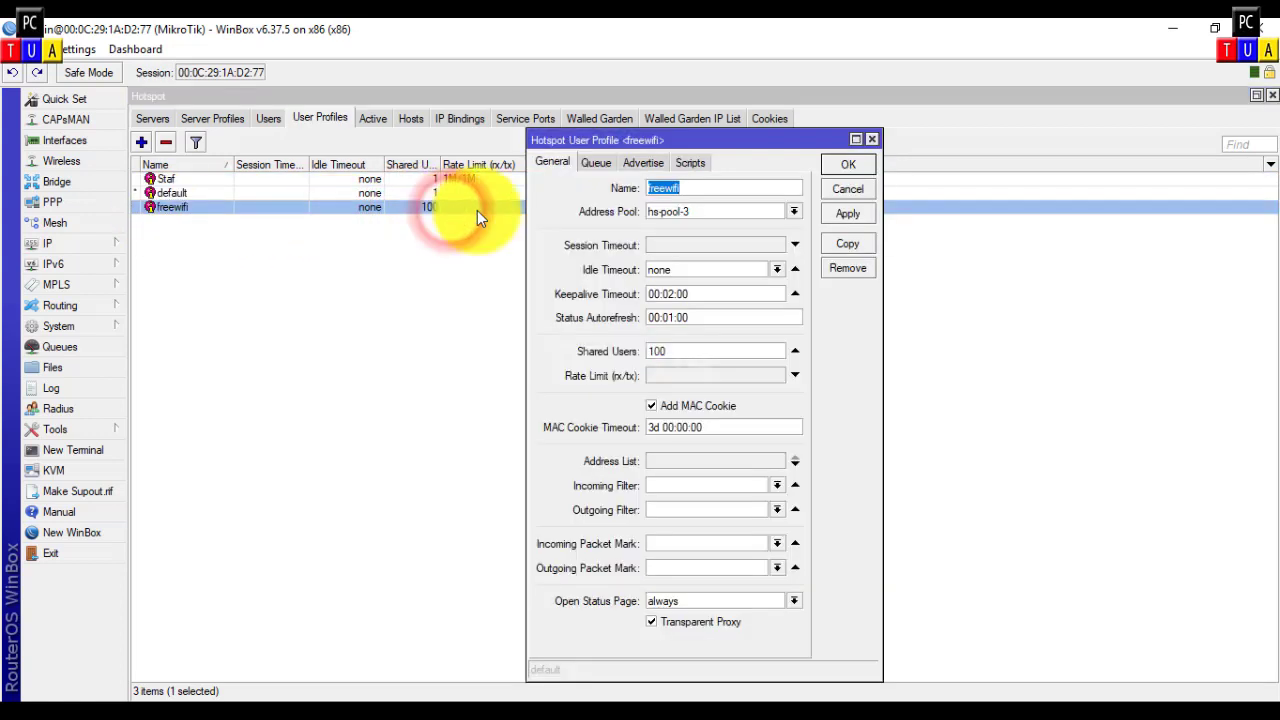
{"action": "left_click", "coordinate": [664, 372]}
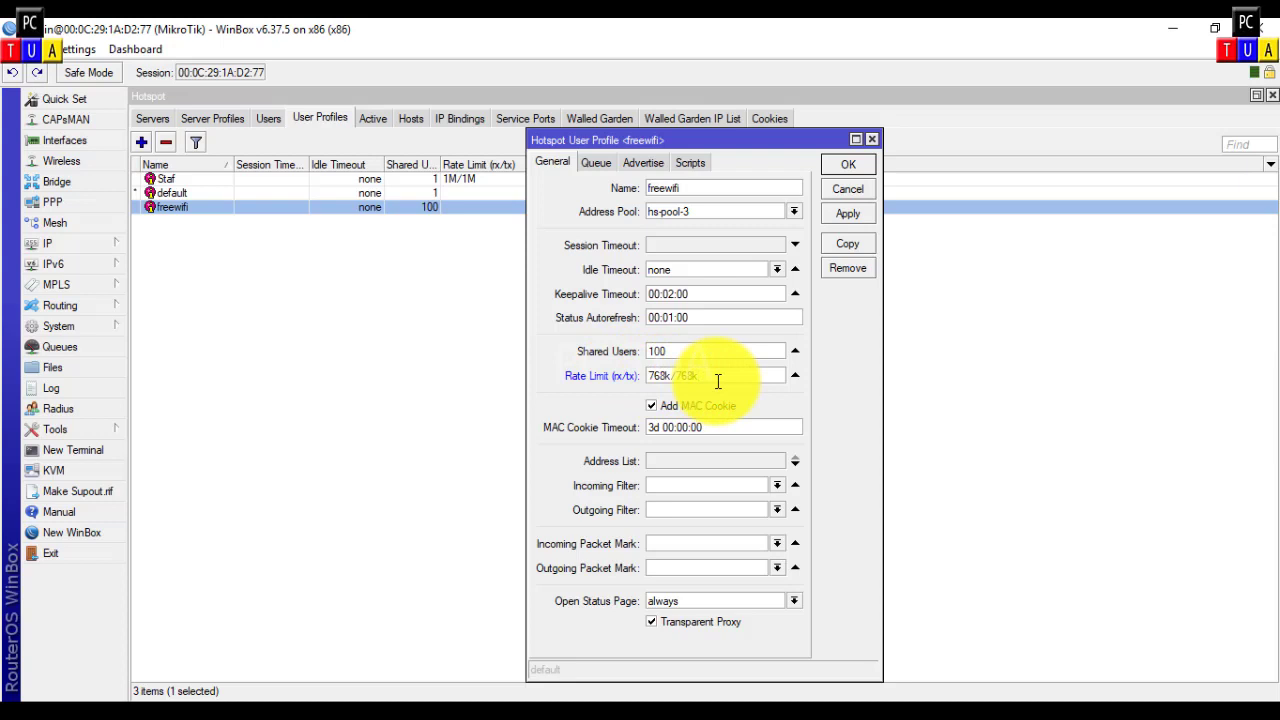
{"action": "left_click", "coordinate": [853, 166]}
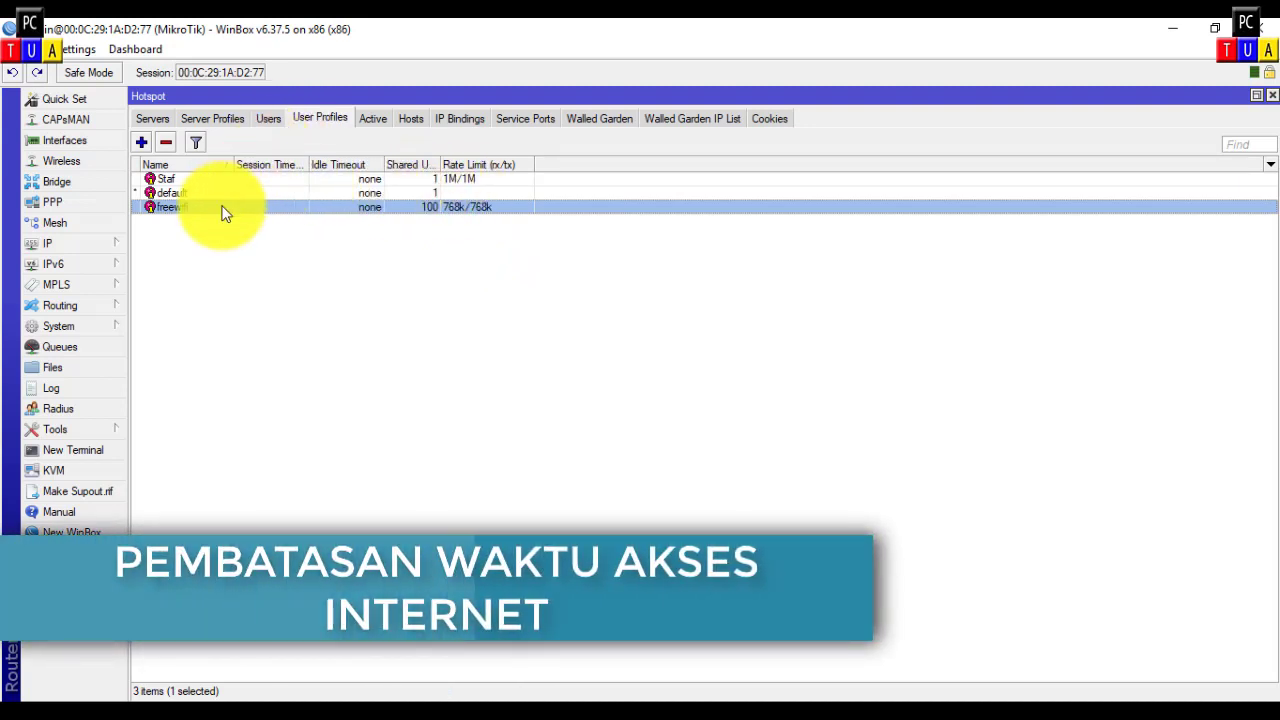
Step: Limit user 'free' to a 01:00:00 uptime and save it
{"action": "left_click", "coordinate": [267, 117]}
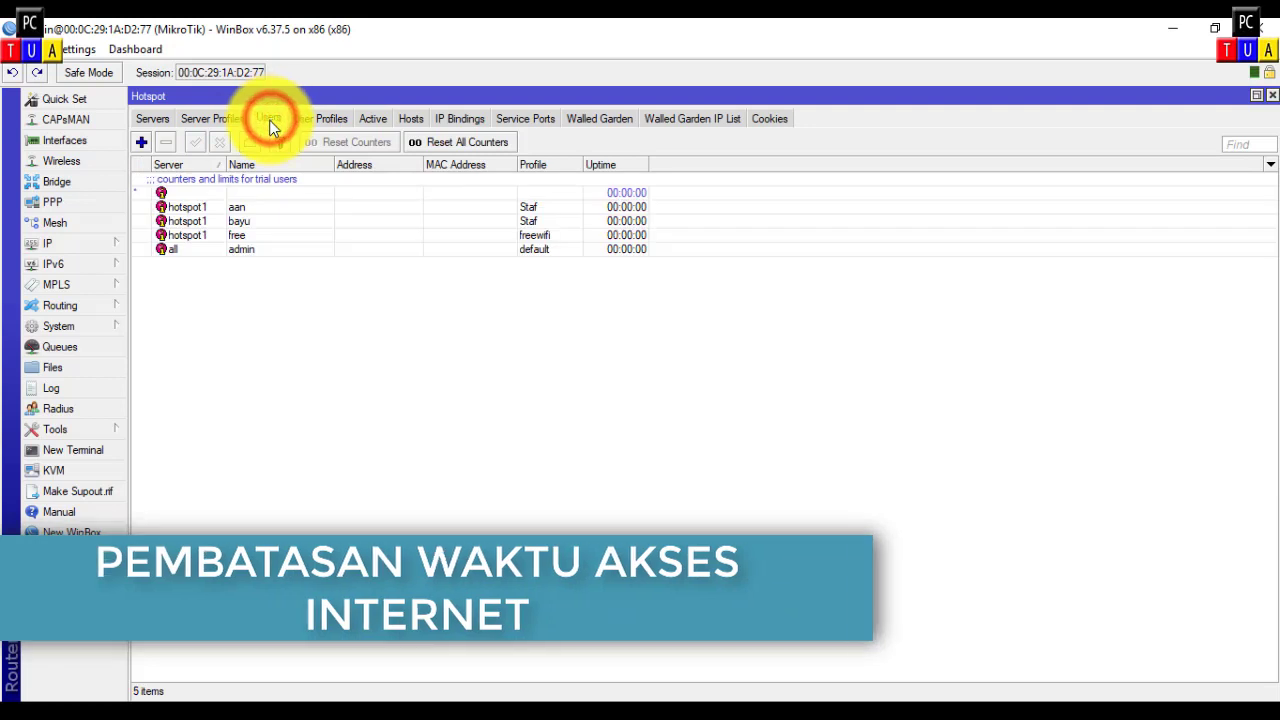
{"action": "left_click", "coordinate": [304, 237]}
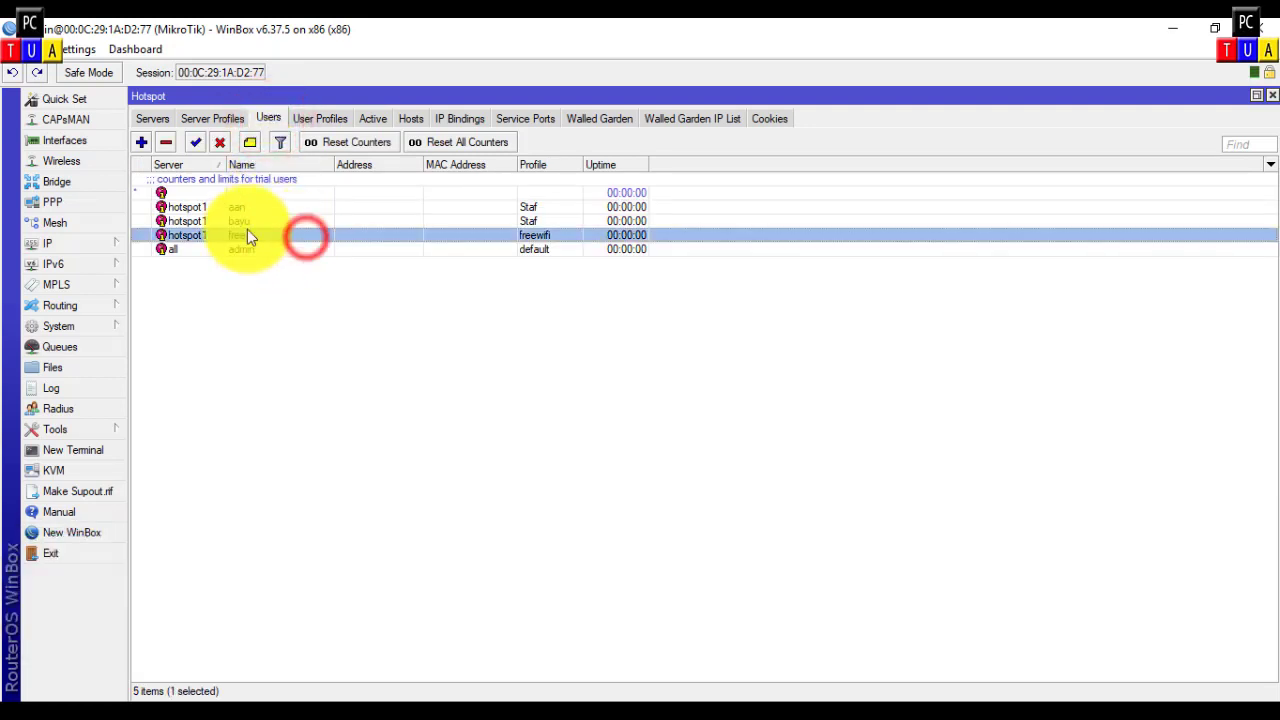
{"action": "double_click", "coordinate": [340, 241]}
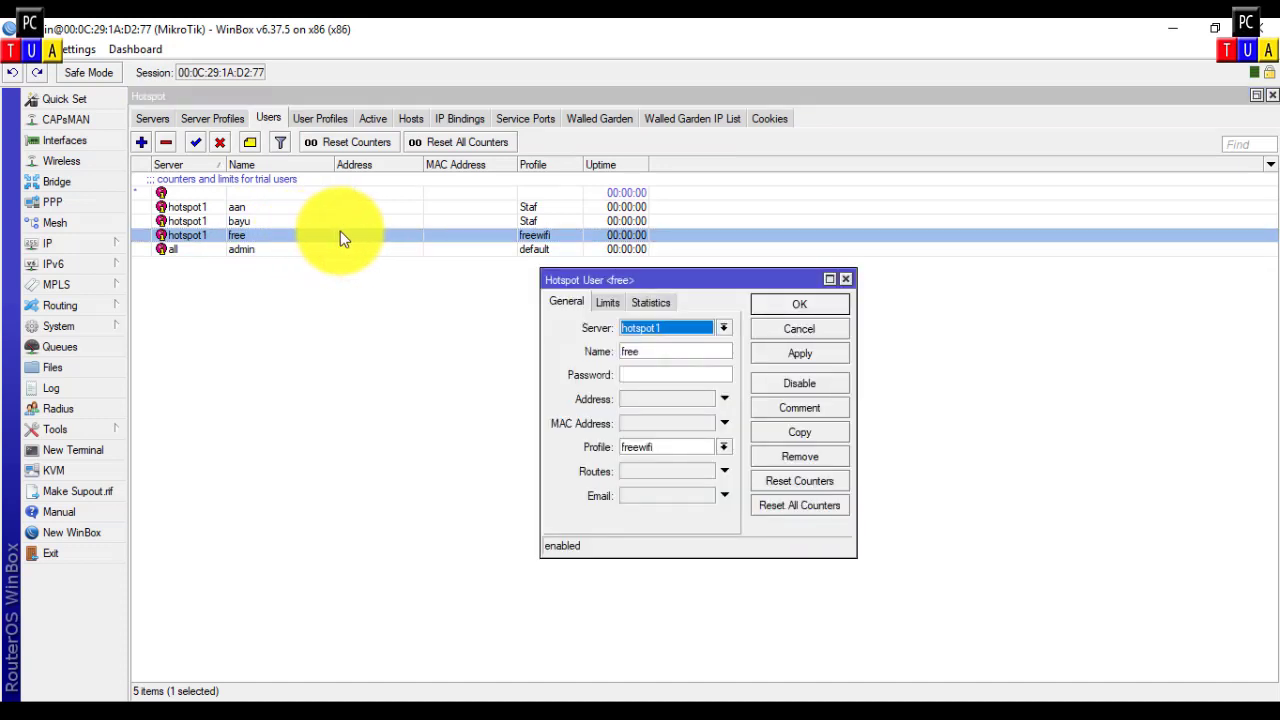
{"action": "left_click", "coordinate": [605, 305]}
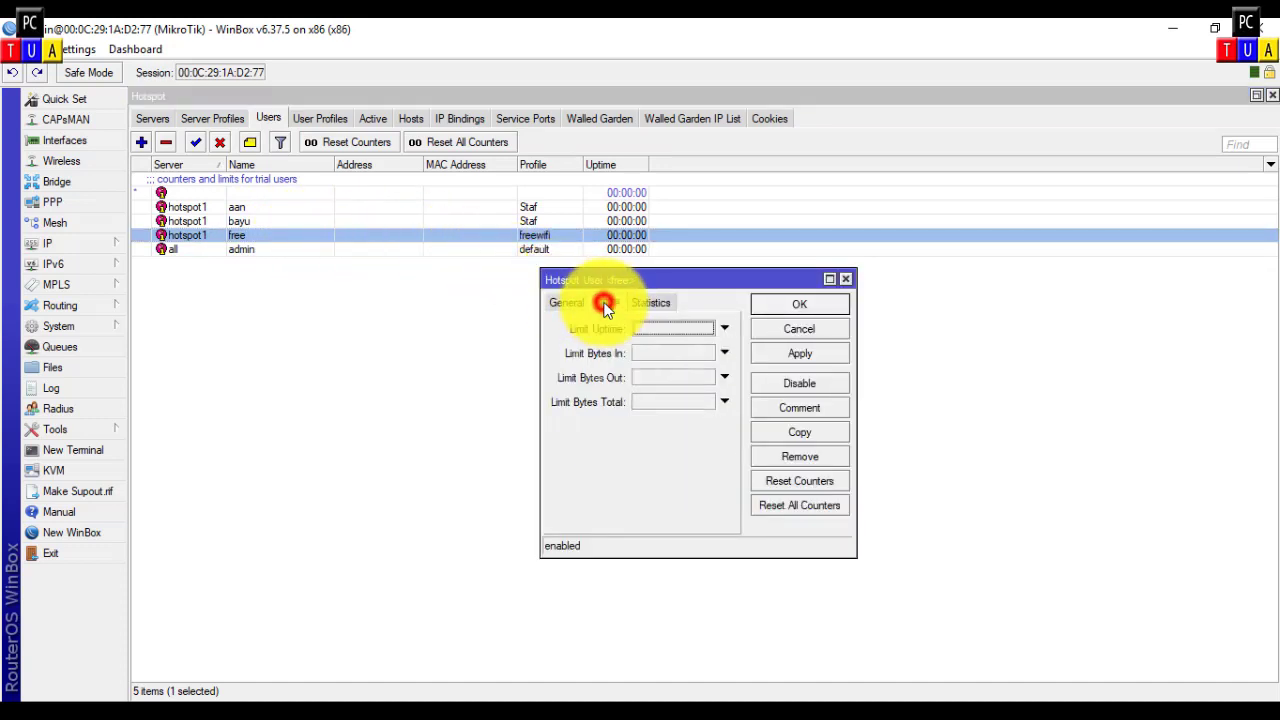
{"action": "left_click", "coordinate": [725, 330]}
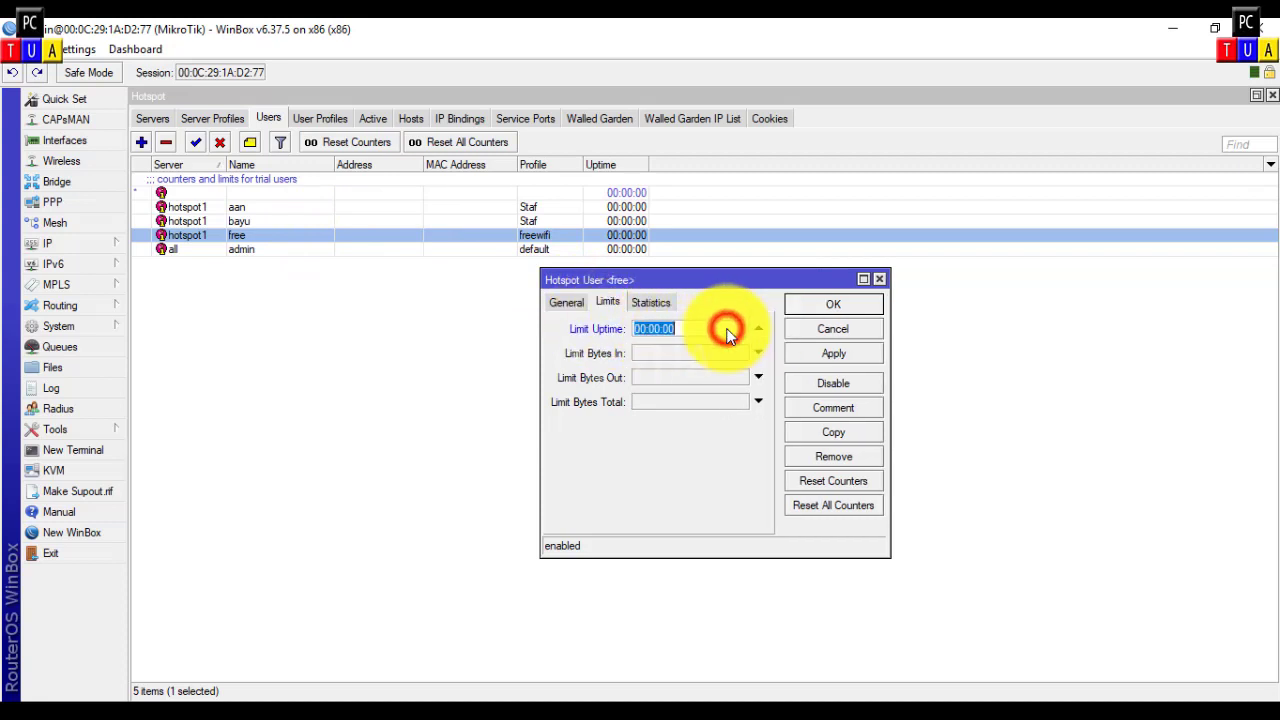
{"action": "left_click", "coordinate": [640, 331]}
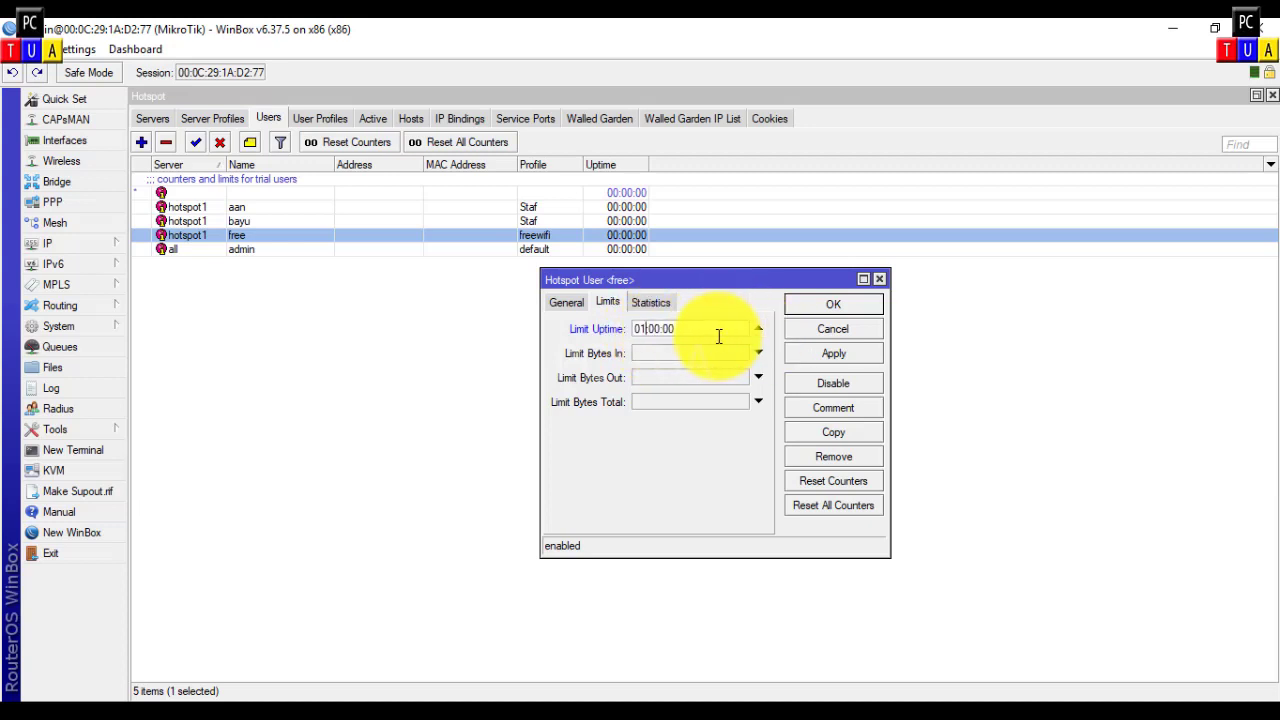
{"action": "left_click", "coordinate": [842, 306]}
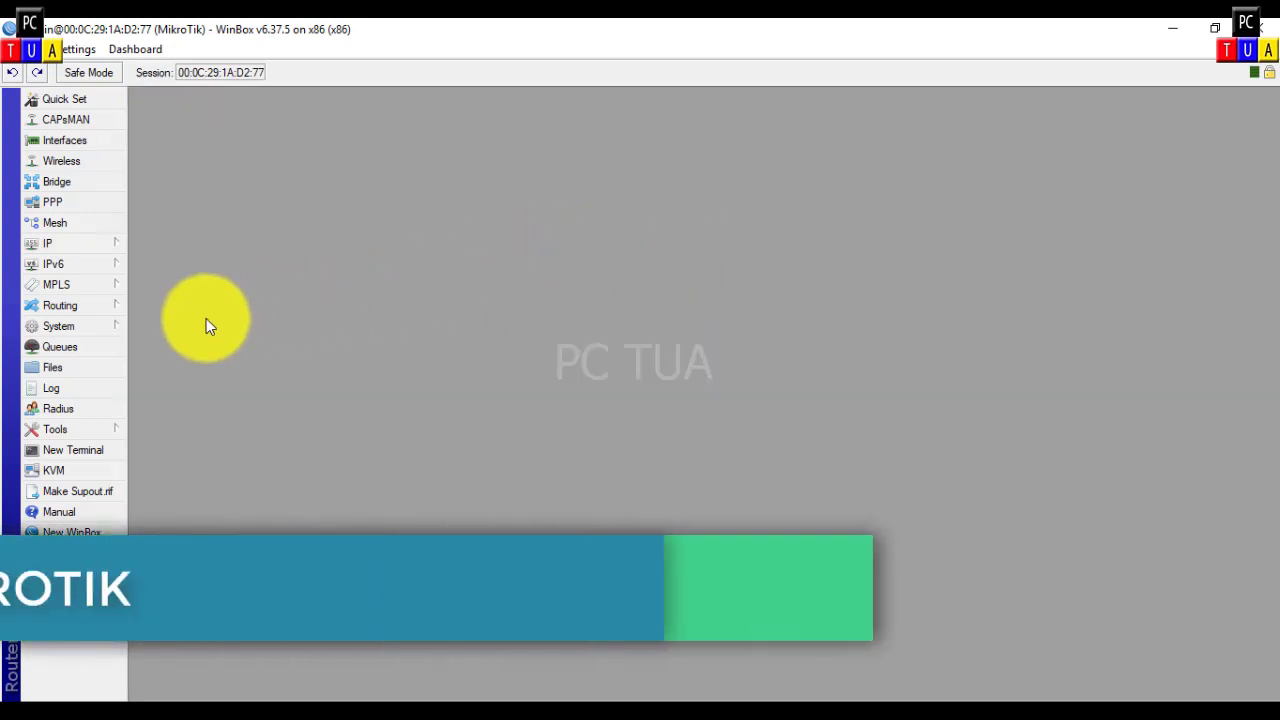
Step: Change the router's login password under System > Password, entering and confirming the new password
{"action": "left_click", "coordinate": [118, 328]}
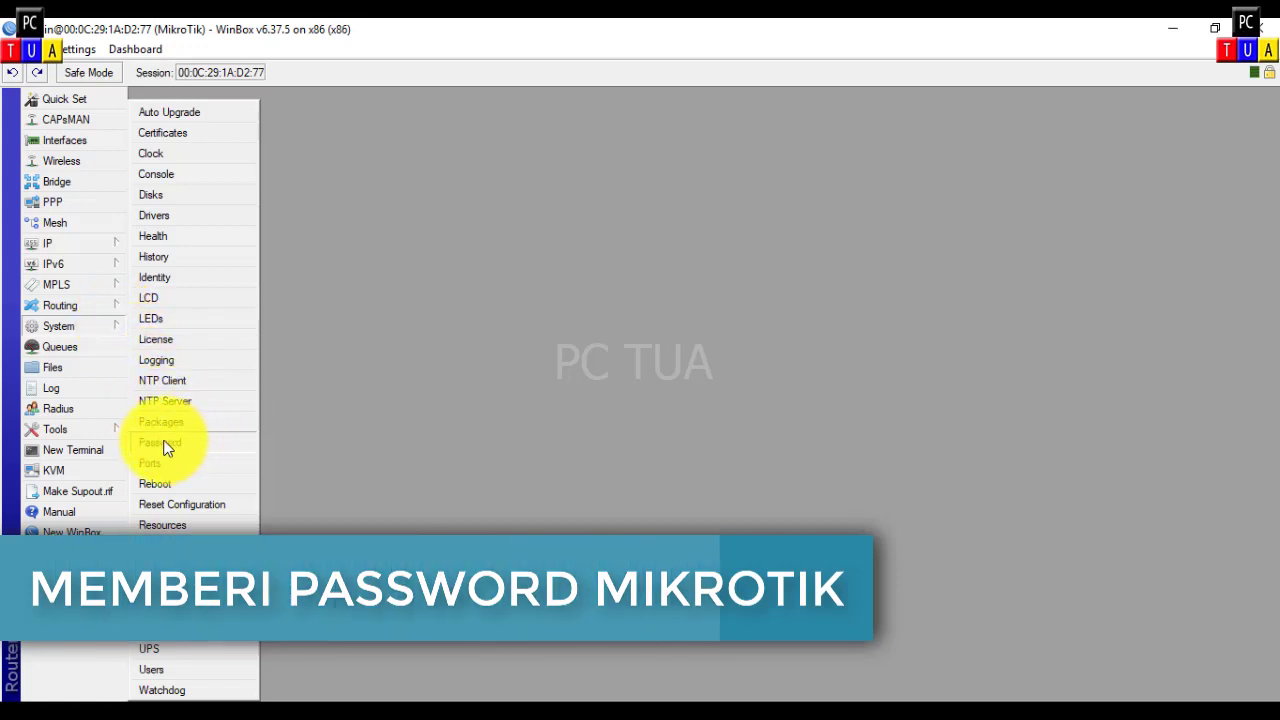
{"action": "left_click", "coordinate": [219, 444]}
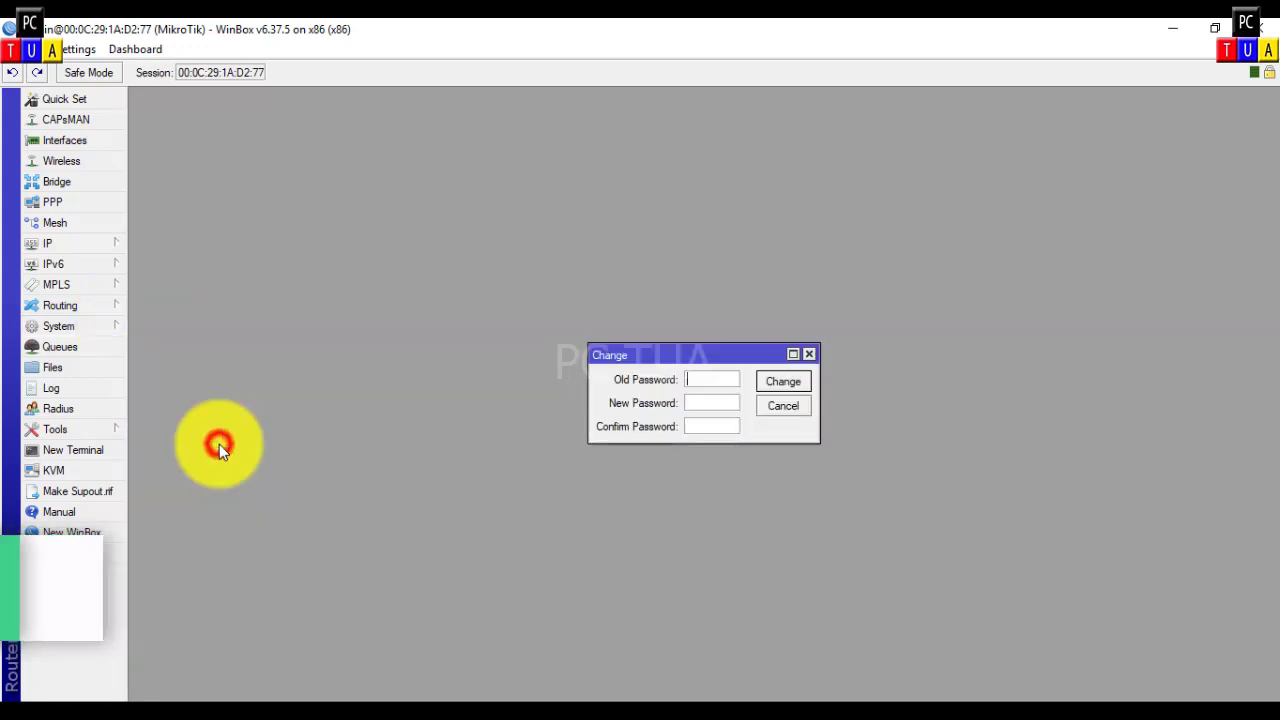
{"action": "left_click", "coordinate": [727, 404]}
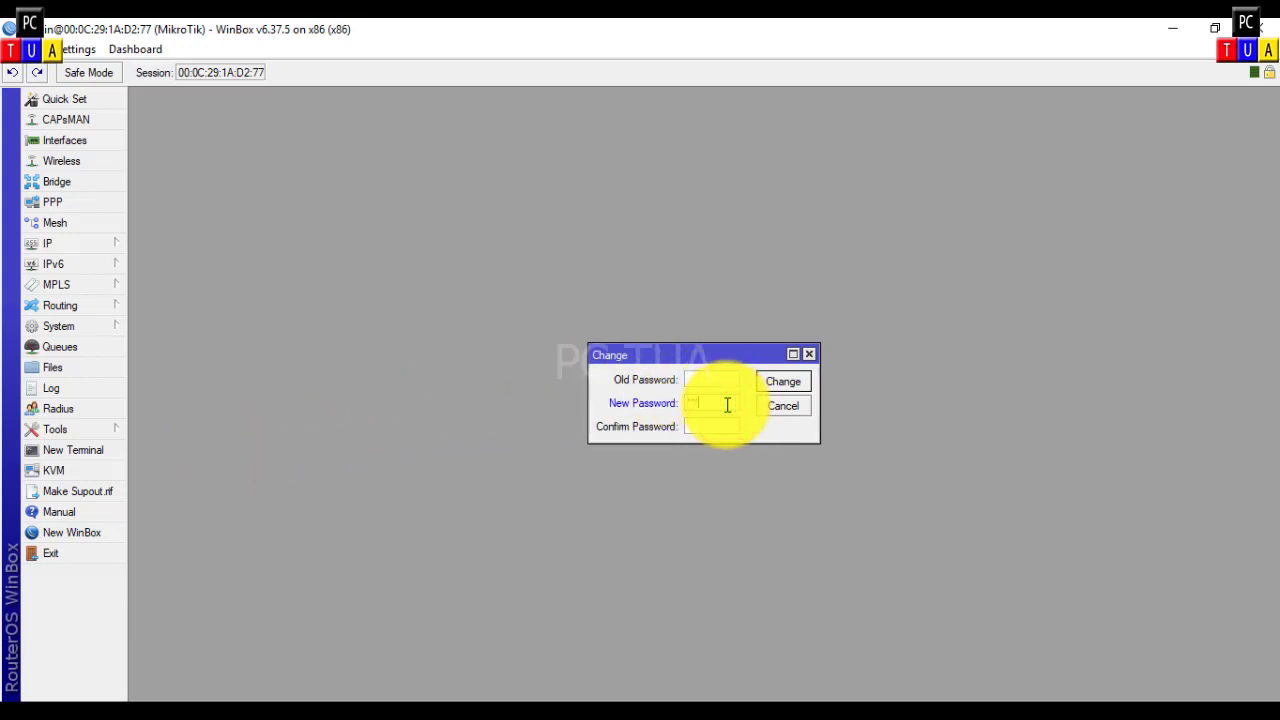
{"action": "left_click", "coordinate": [720, 428]}
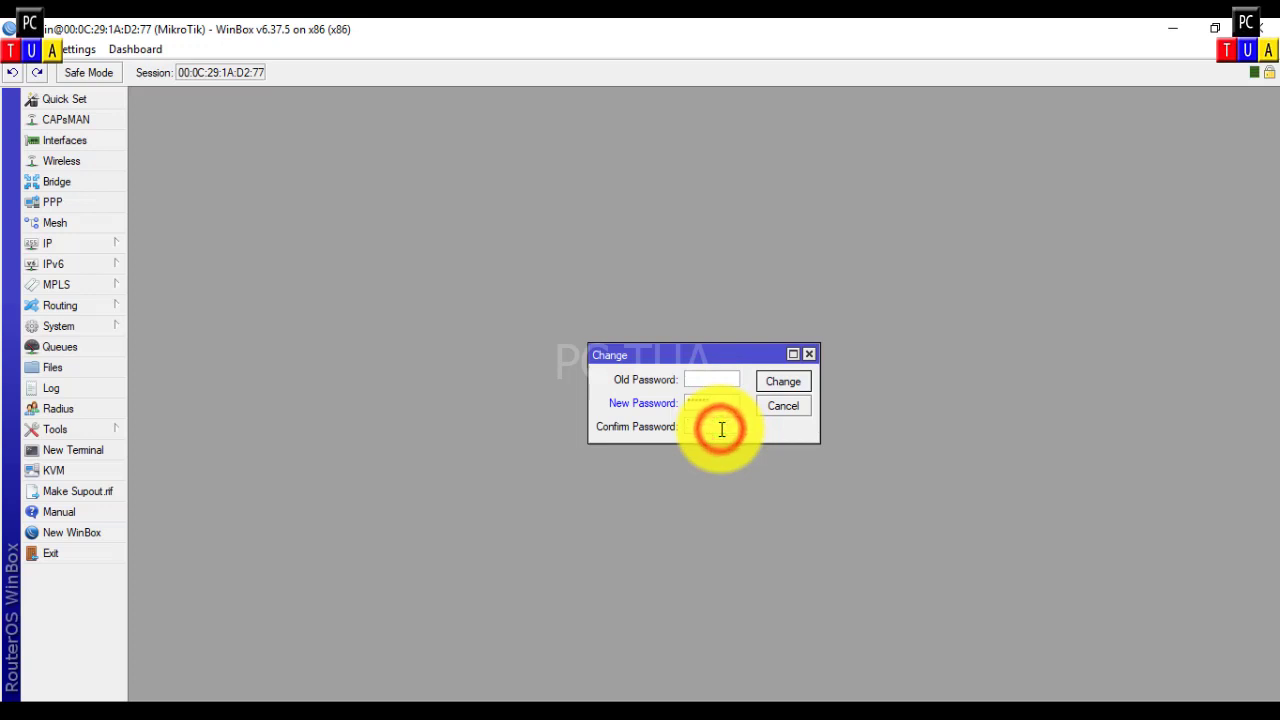
{"action": "type", "text": "***"}
{"action": "left_click", "coordinate": [780, 386]}
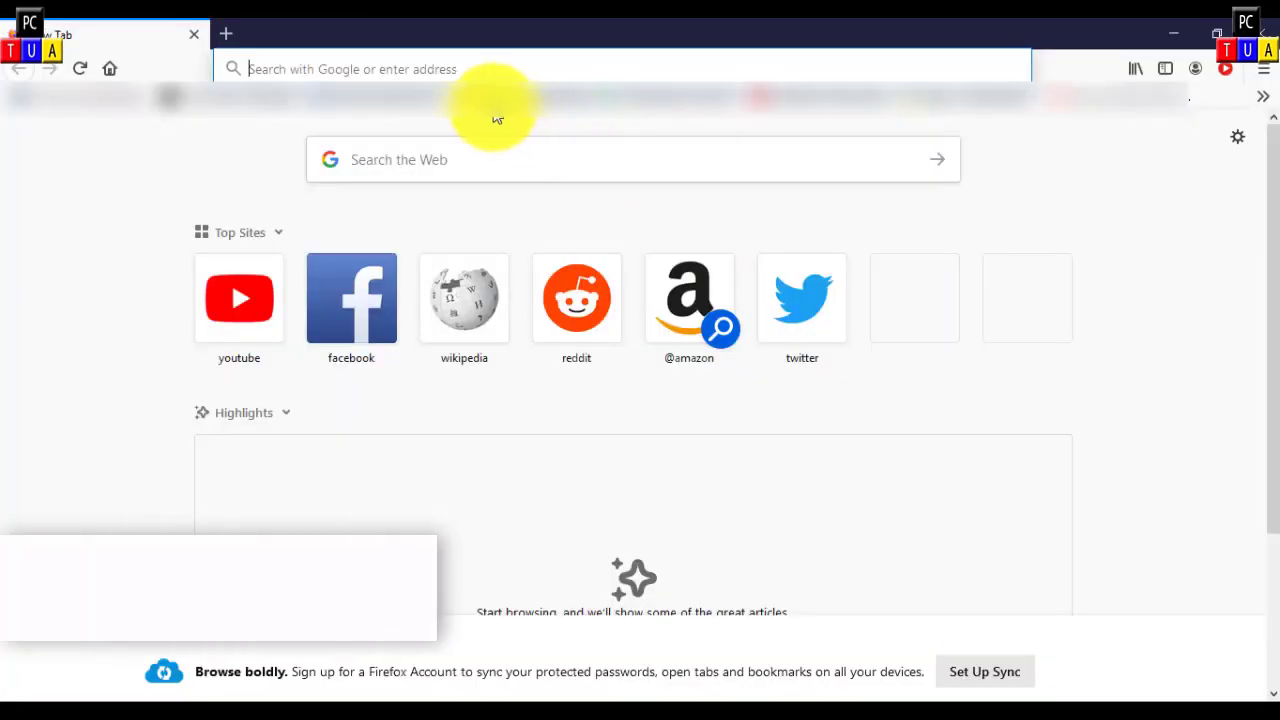
Step: Search Google in Firefox for 'mikrotik hotspot template'
{"action": "left_click", "coordinate": [471, 63]}
{"action": "type", "text": "m"}
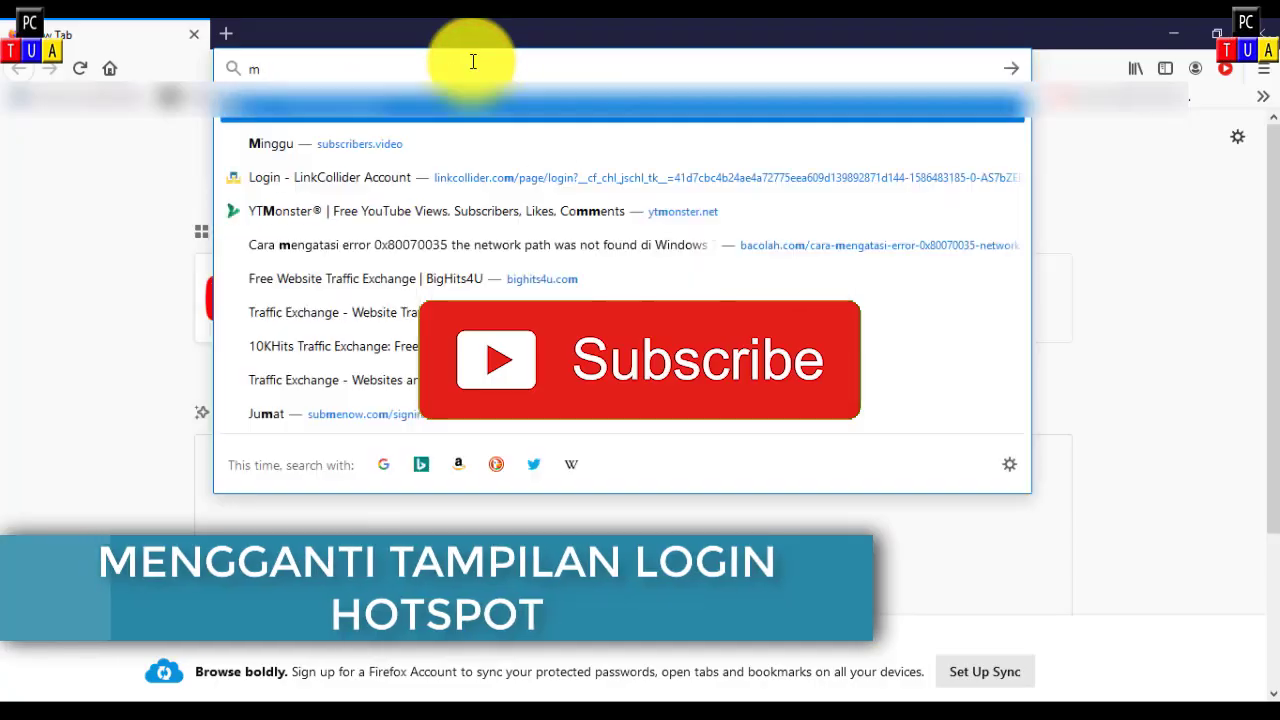
{"action": "type", "text": "ikro"}
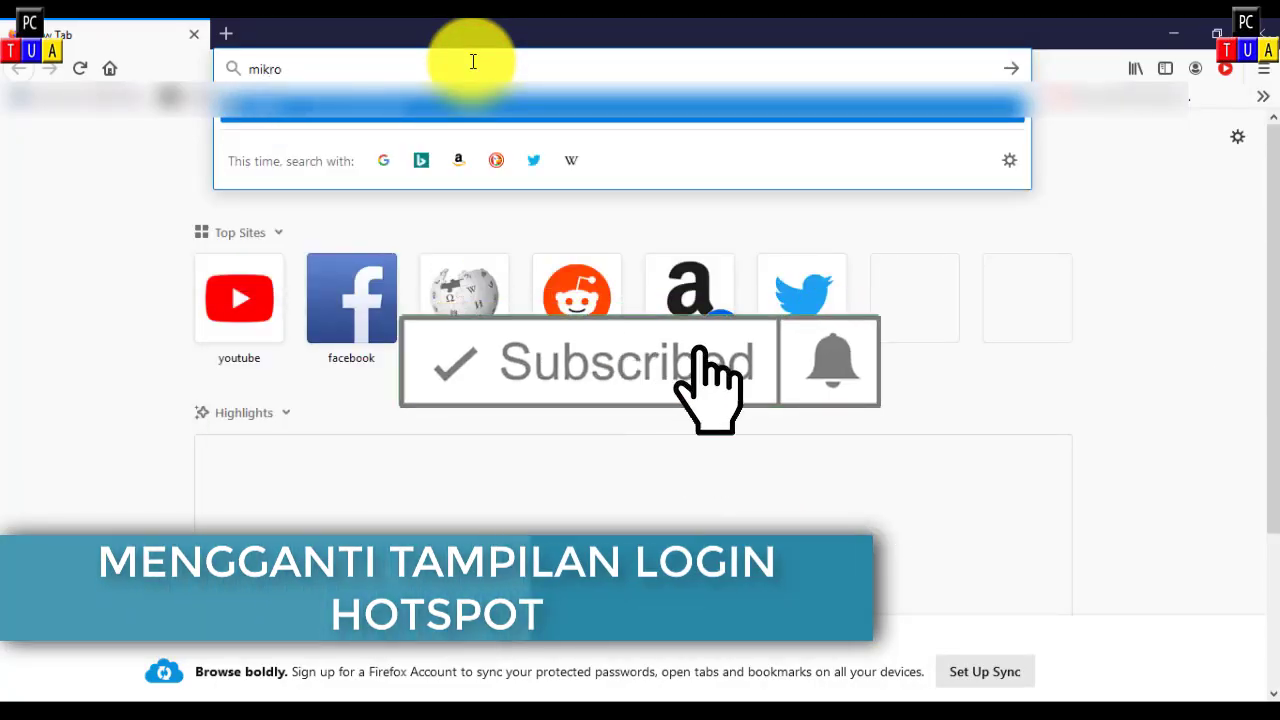
{"action": "type", "text": "tik h"}
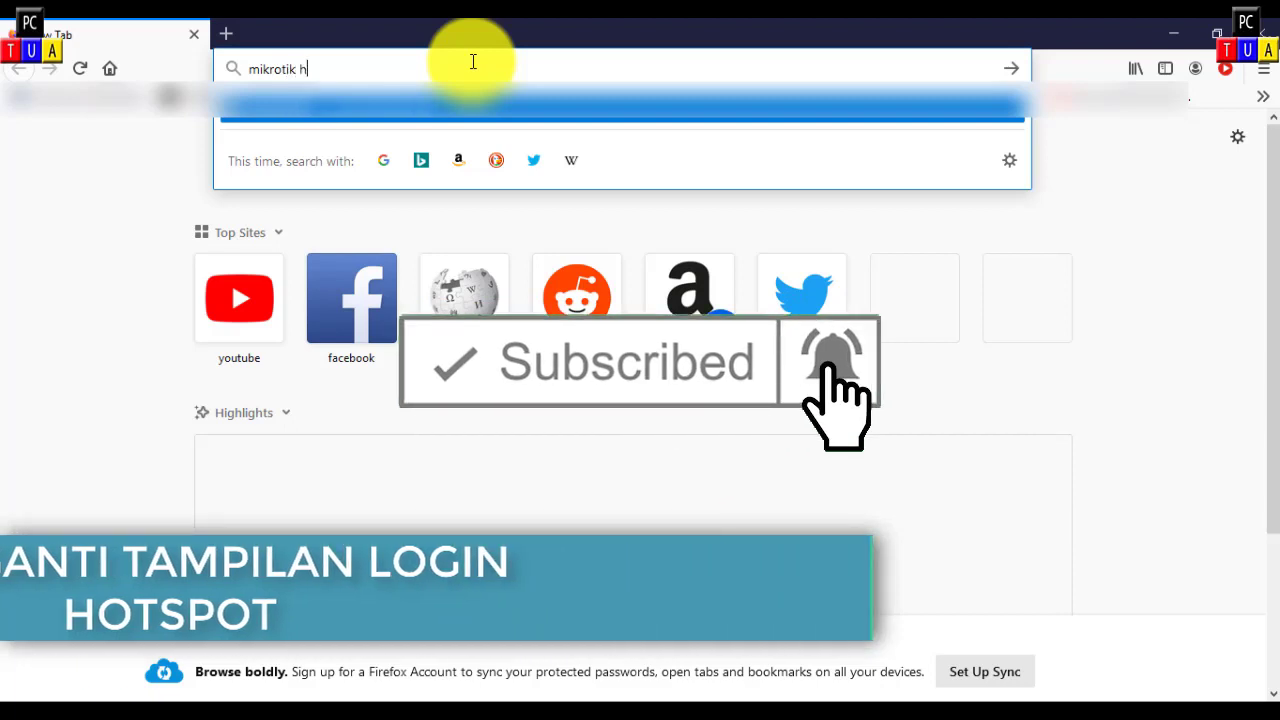
{"action": "type", "text": "otspot template"}
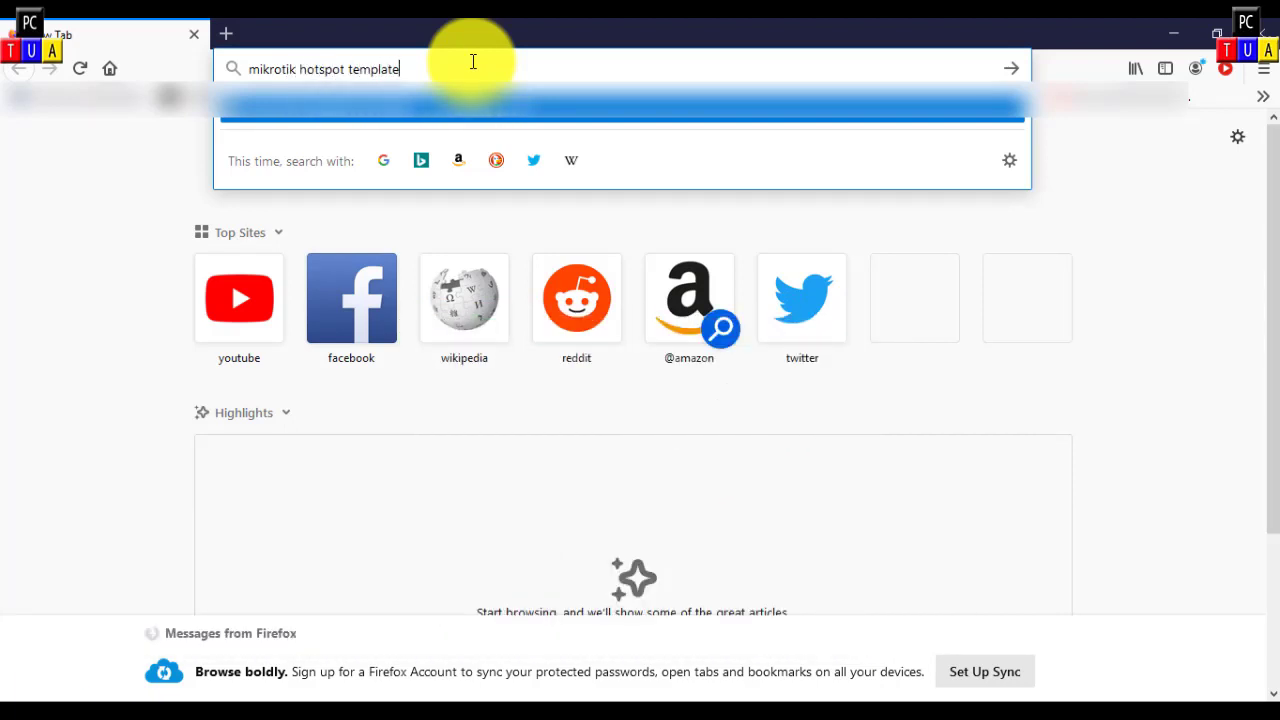
{"action": "key", "text": "Return"}
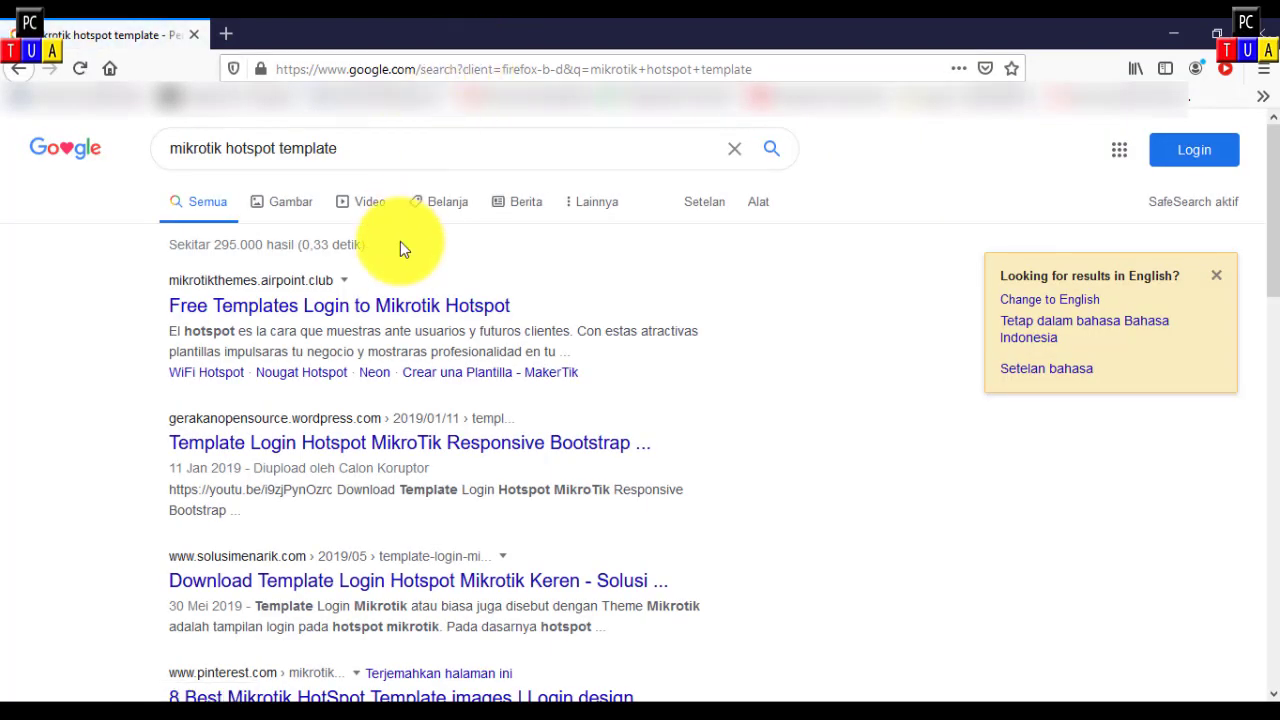
Step: Open the Free Templates Login to Mikrotik Hotspot result and go to the Neon theme's download section
{"action": "left_click", "coordinate": [372, 306]}
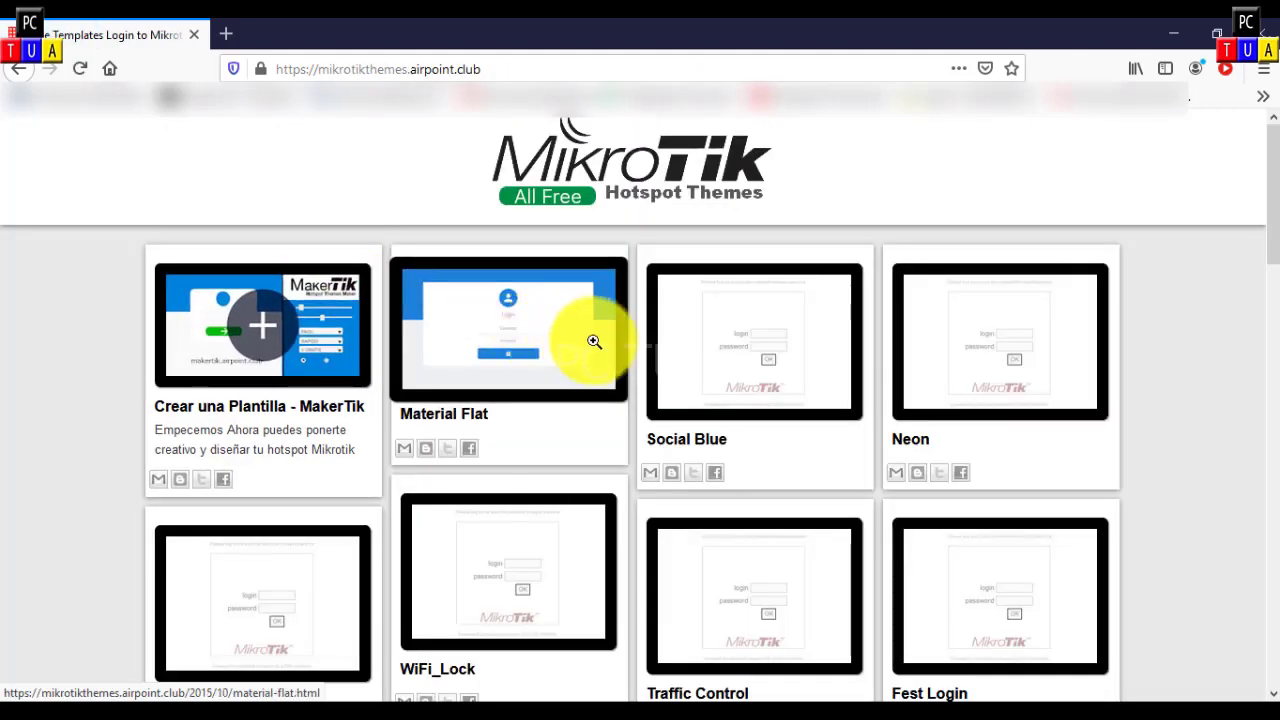
{"action": "scroll", "coordinate": [676, 366], "scroll_direction": "down", "scroll_amount": 2}
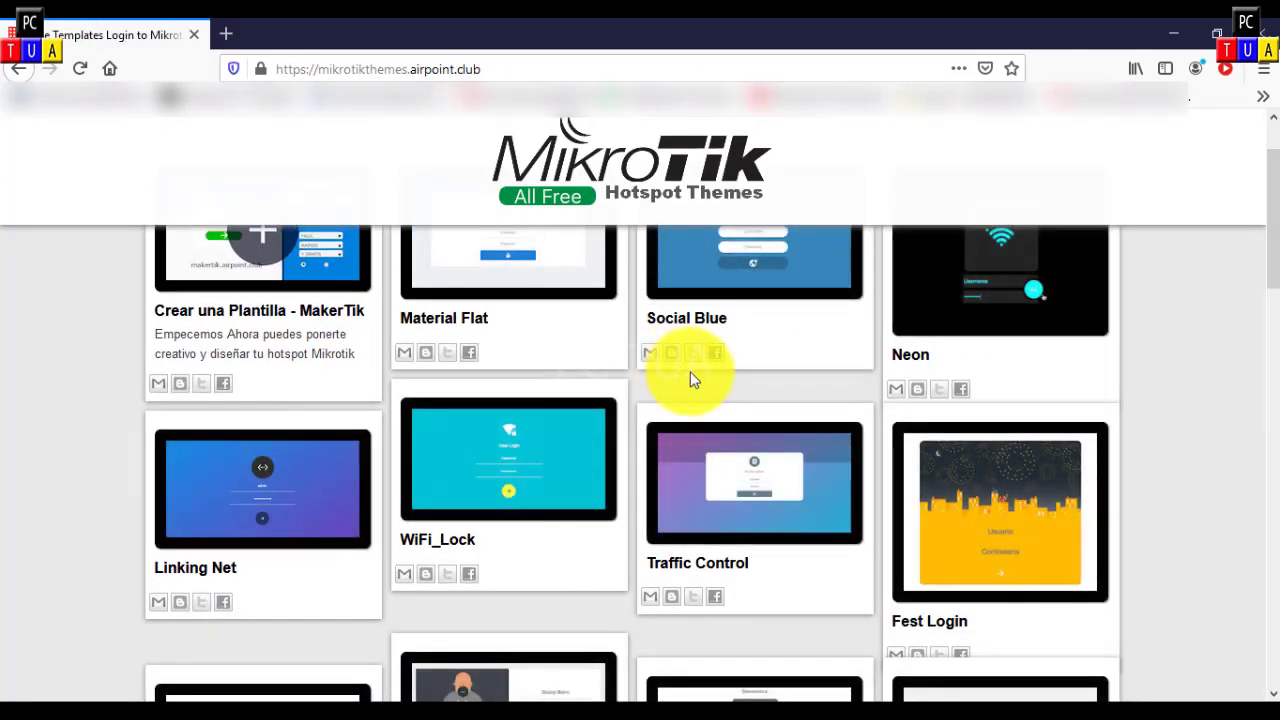
{"action": "scroll", "coordinate": [690, 376], "scroll_direction": "up", "scroll_amount": 2}
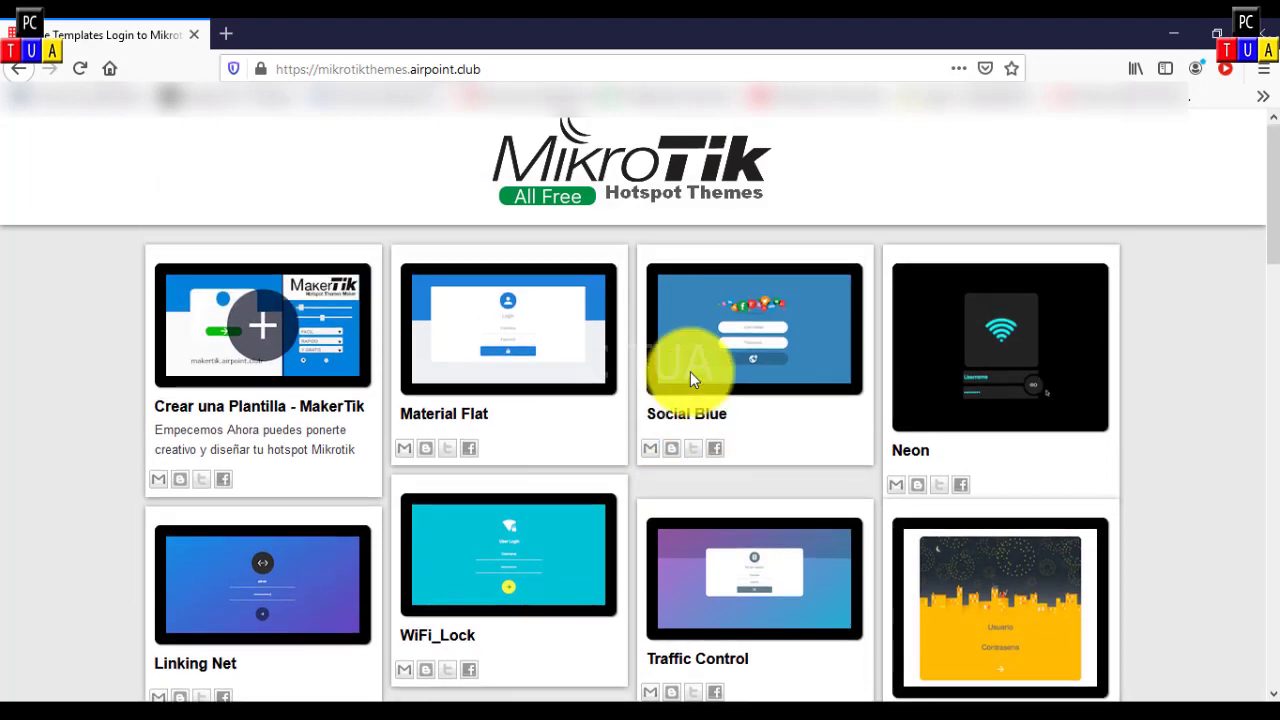
{"action": "left_click", "coordinate": [1003, 372]}
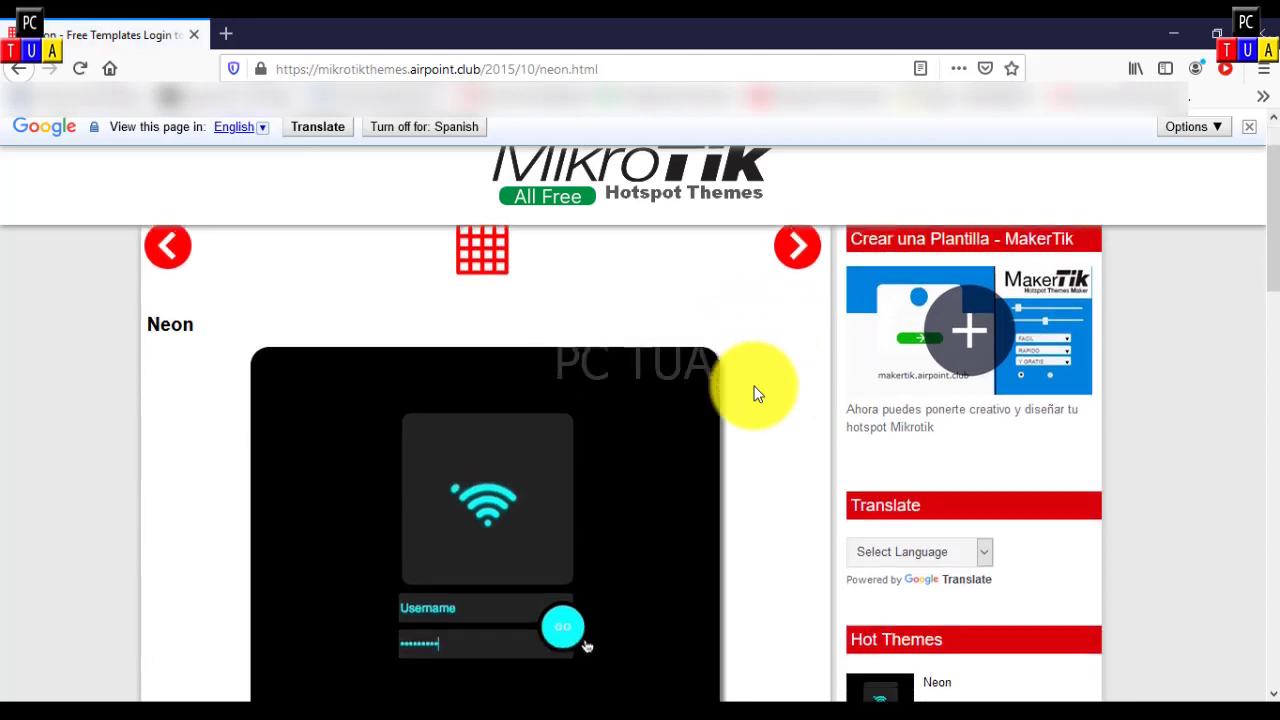
{"action": "scroll", "coordinate": [757, 391], "scroll_direction": "down", "scroll_amount": 3}
{"action": "scroll", "coordinate": [757, 391], "scroll_direction": "down", "scroll_amount": 4}
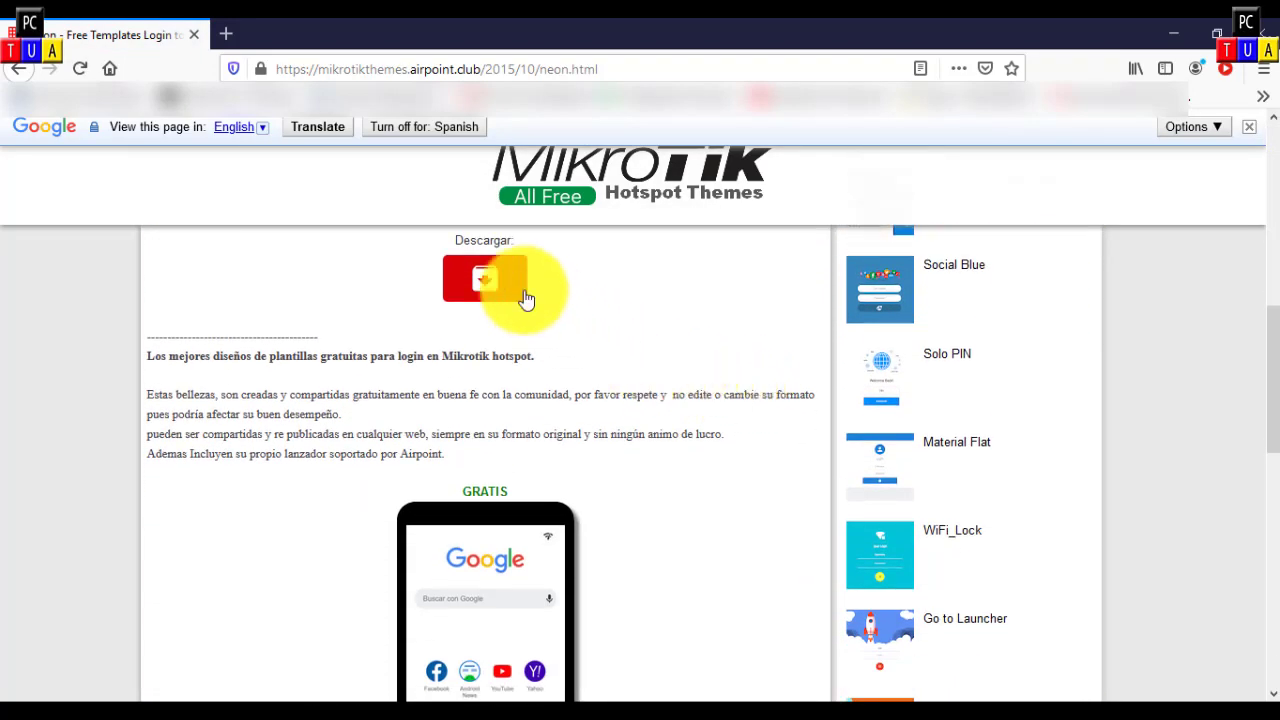
Step: Save the Neon.zip template archive (157 KB) to disk and confirm it in the downloads list
{"action": "left_click", "coordinate": [485, 287]}
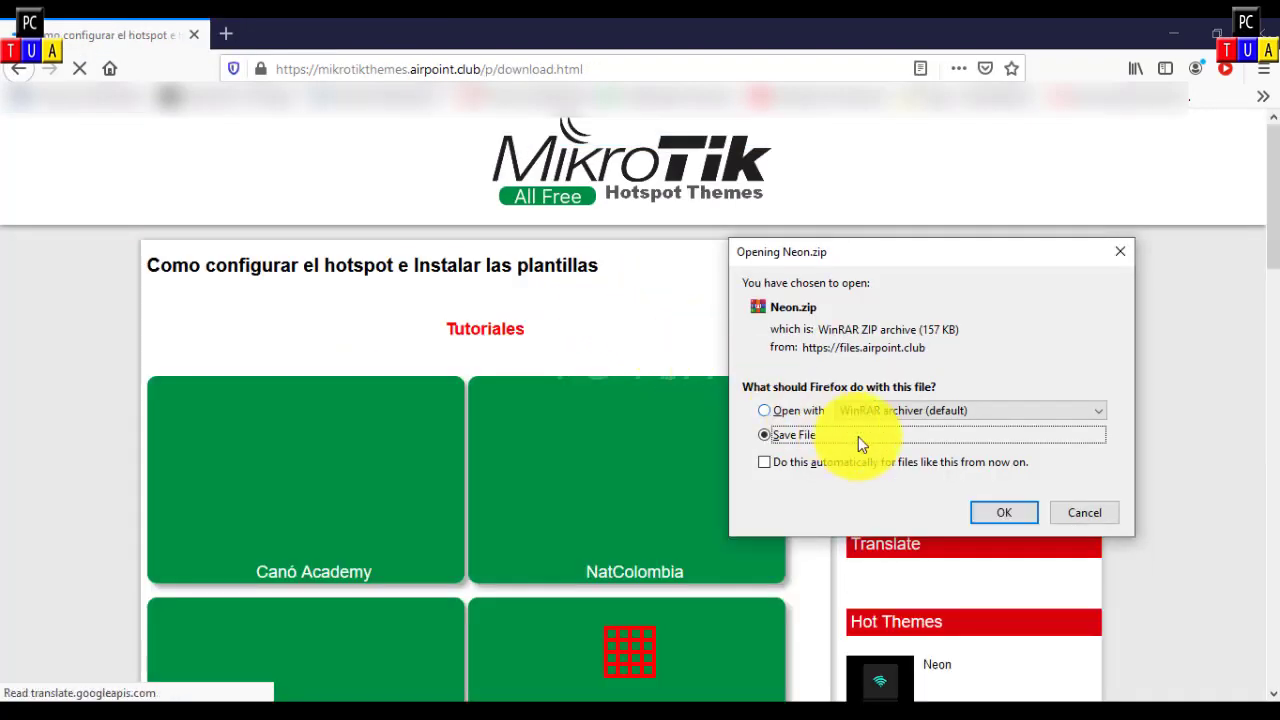
{"action": "left_click", "coordinate": [1019, 514]}
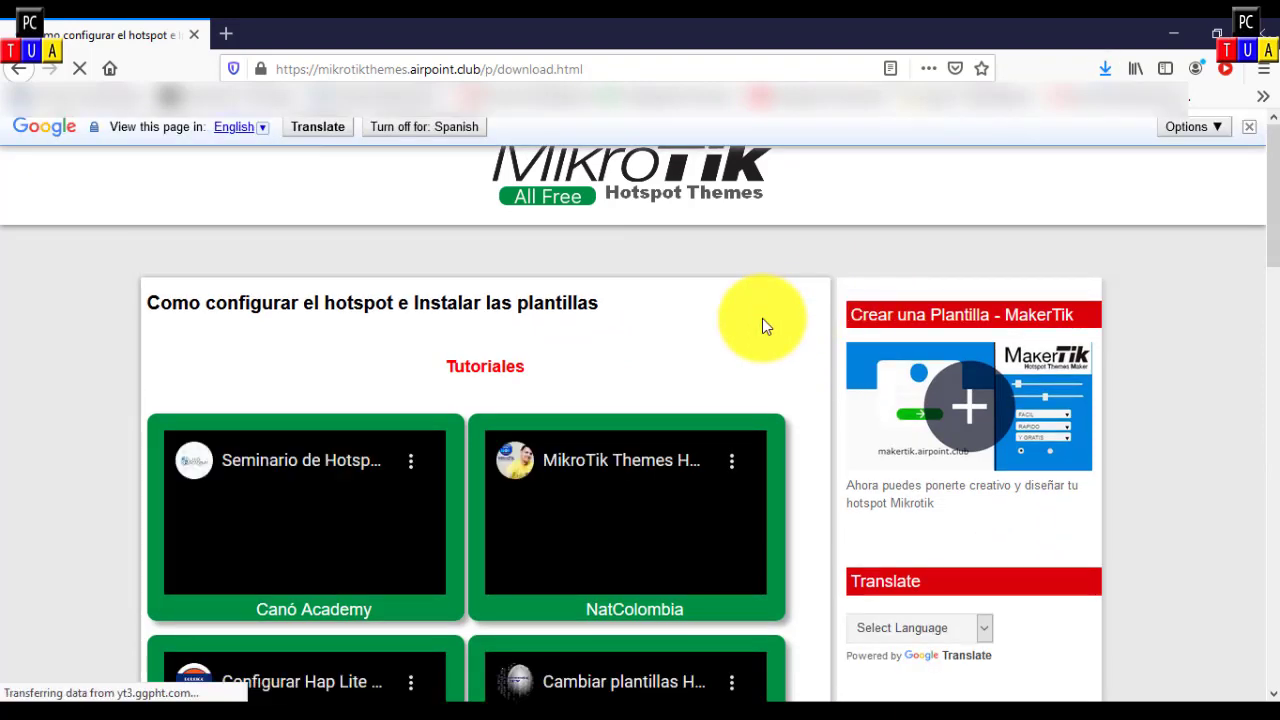
{"action": "left_click", "coordinate": [1101, 67]}
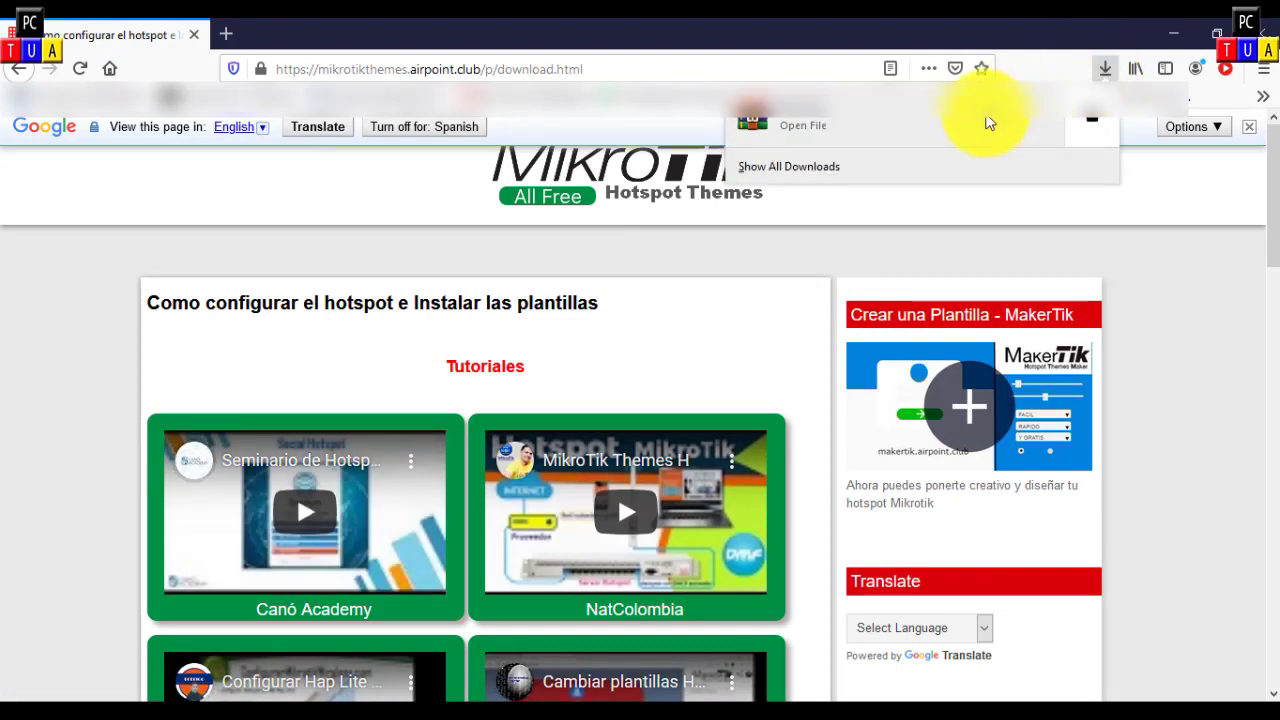
Step: Open the Downloads folder holding Neon.zip and inspect the archive's contents
{"action": "left_click", "coordinate": [1086, 121]}
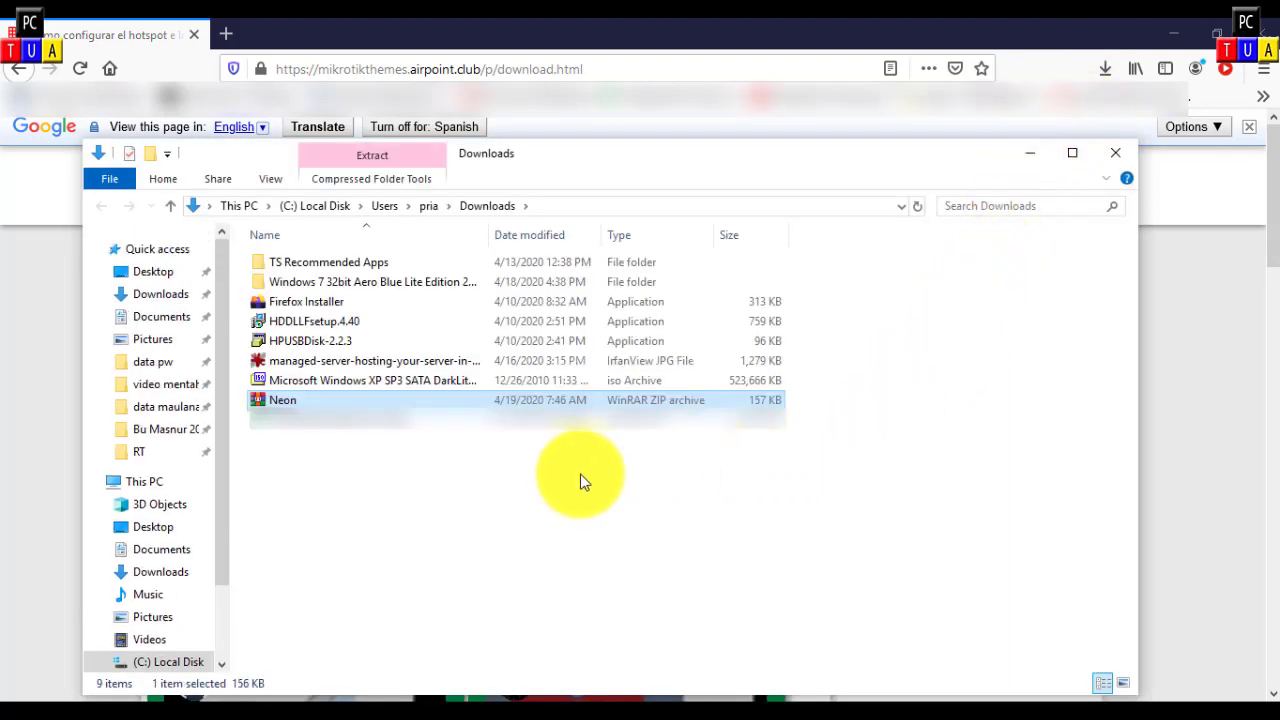
{"action": "right_click", "coordinate": [285, 402]}
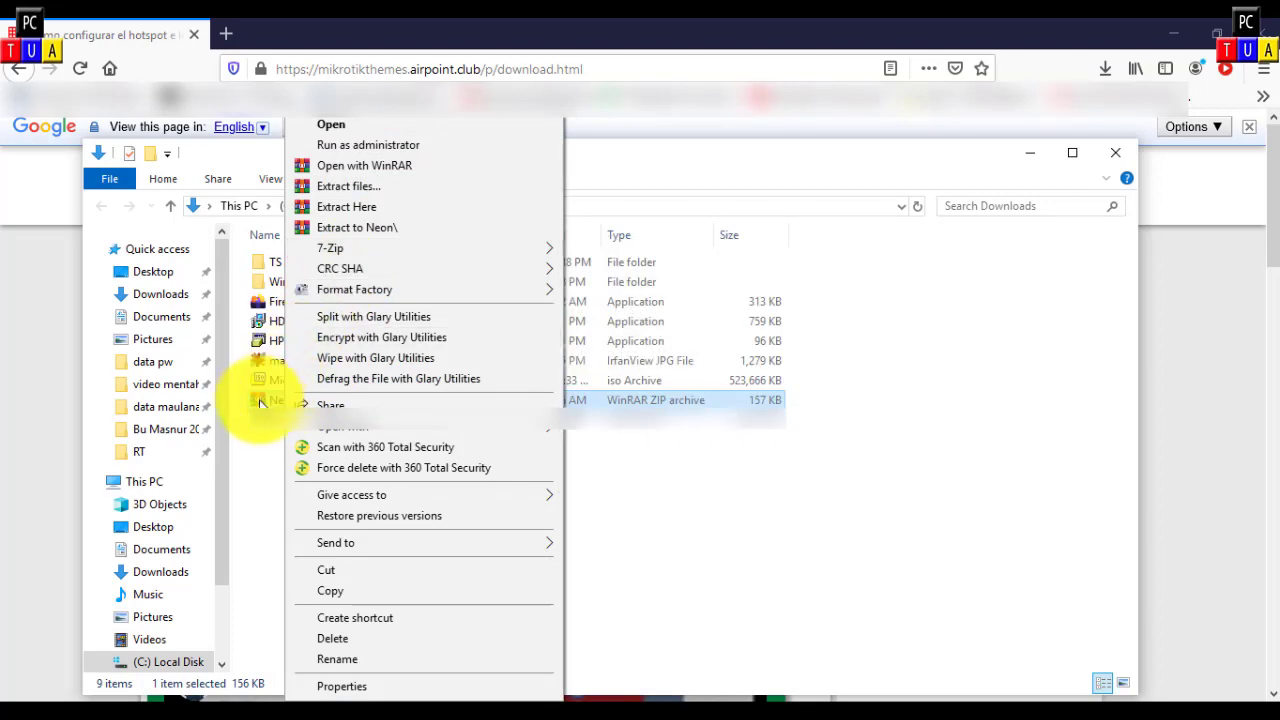
{"action": "double_click", "coordinate": [262, 400]}
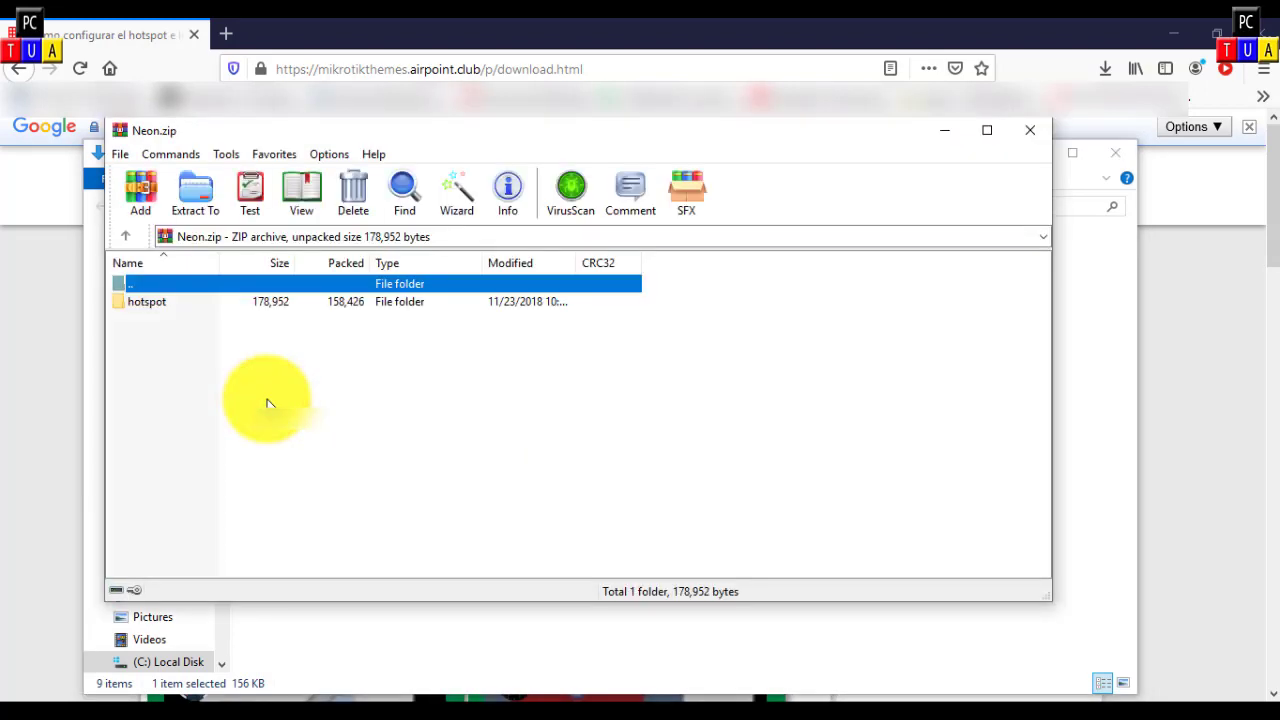
{"action": "left_click", "coordinate": [1024, 133]}
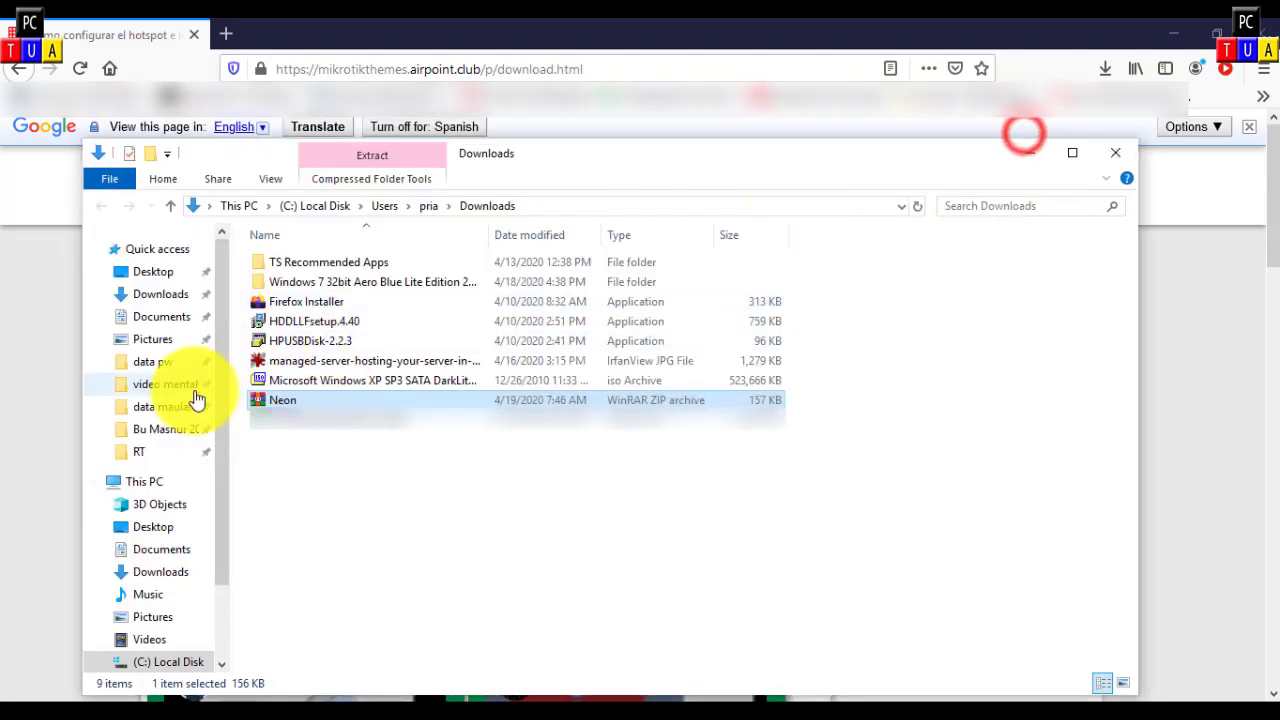
Step: Extract Neon.zip into Downloads and check the resulting hotspot folder of template files
{"action": "right_click", "coordinate": [278, 402]}
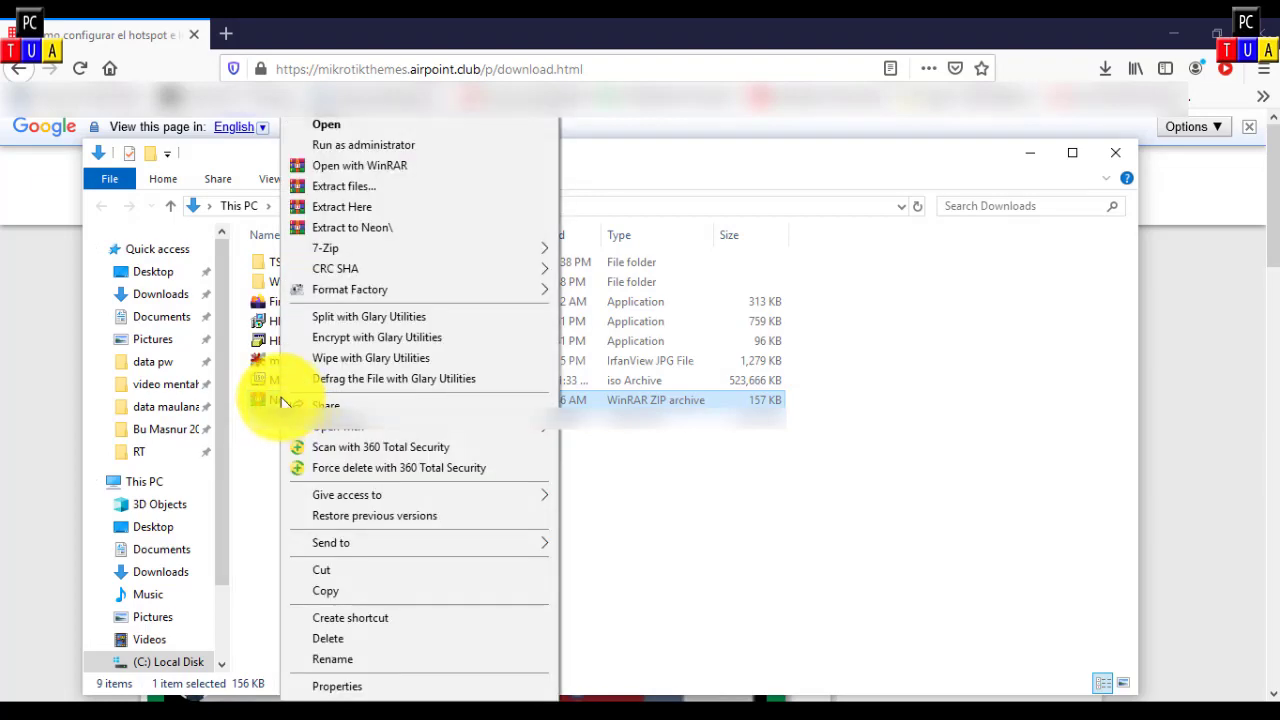
{"action": "left_click", "coordinate": [380, 212]}
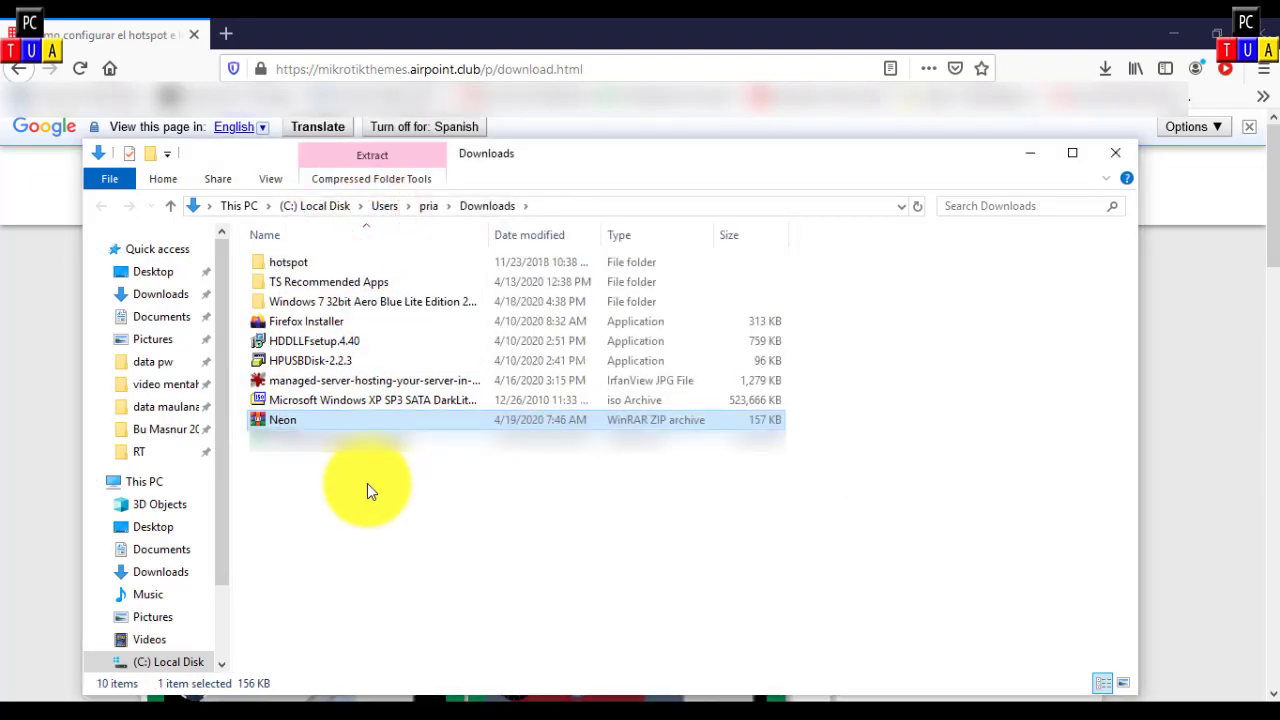
{"action": "double_click", "coordinate": [303, 262]}
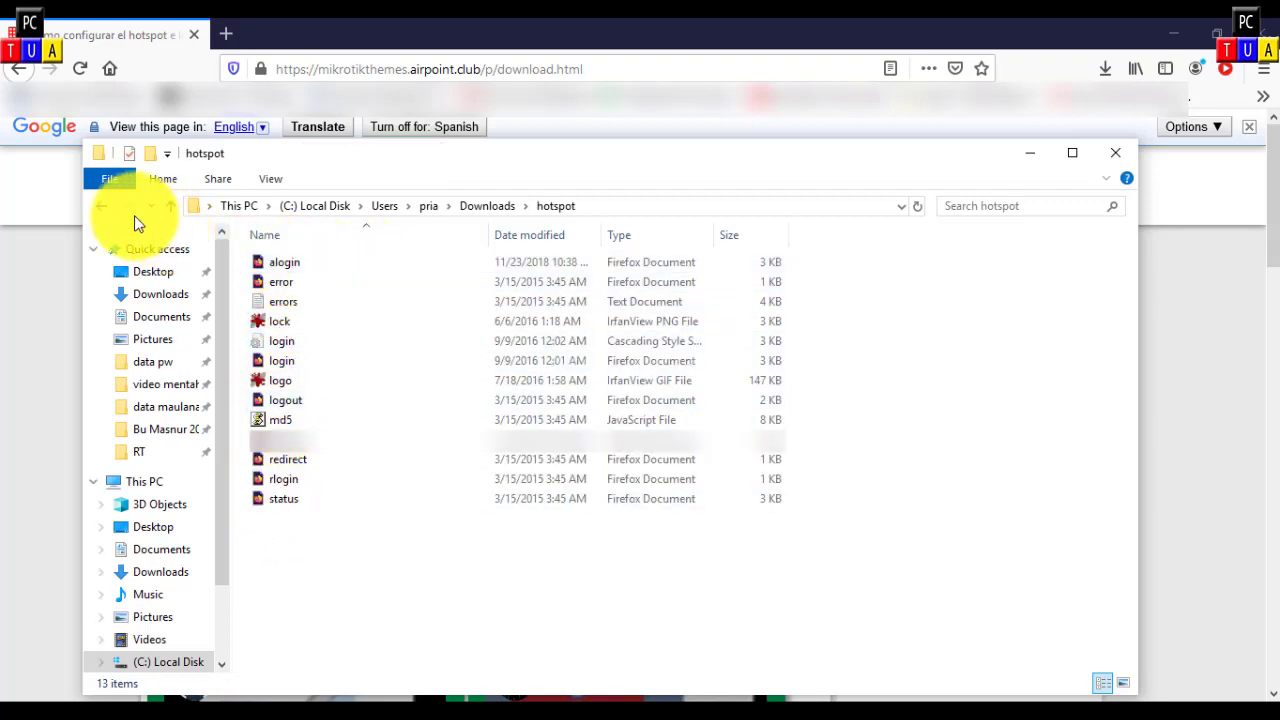
{"action": "left_click", "coordinate": [102, 205]}
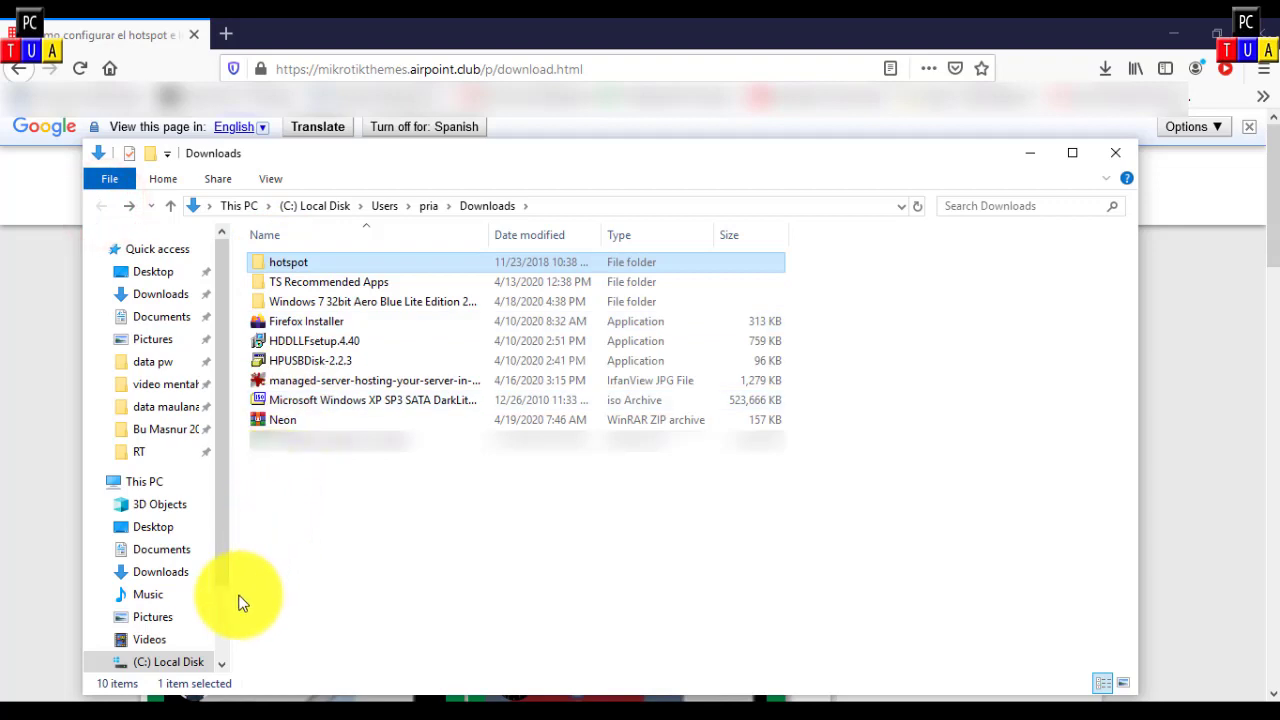
{"action": "left_click", "coordinate": [22, 692]}
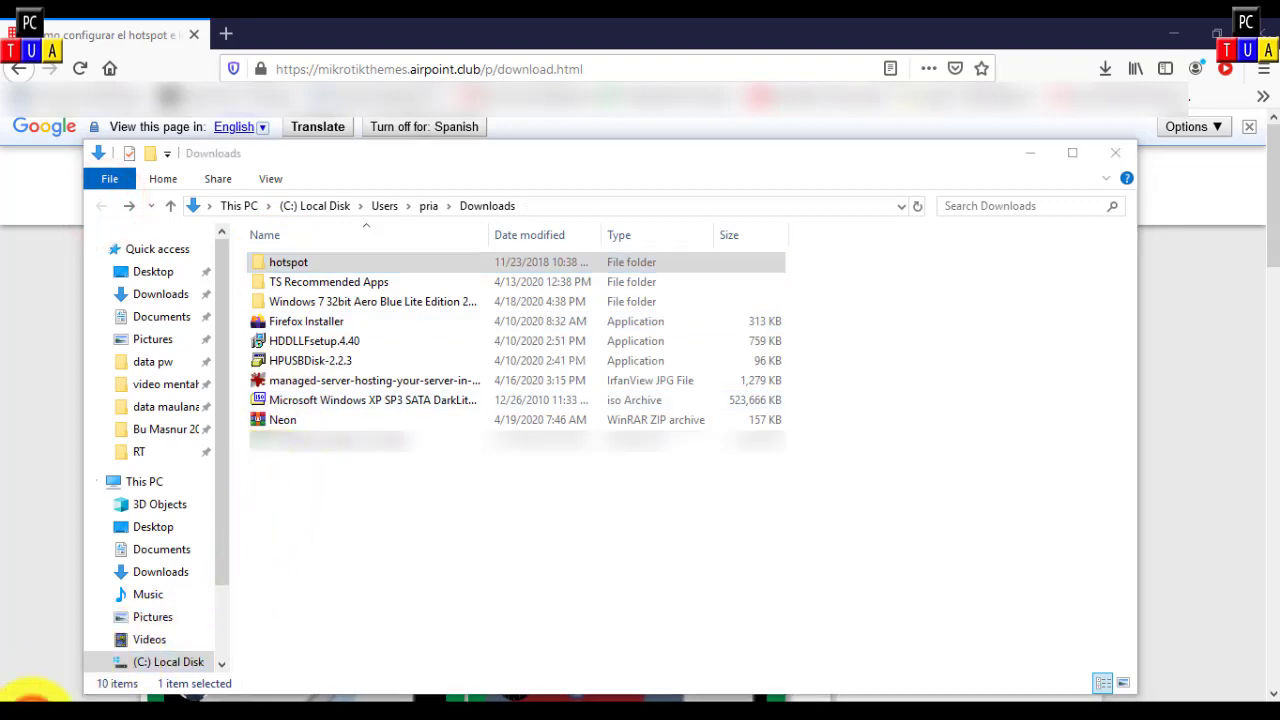
Step: Launch Core FTP LE from the Core FTP Lite app group
{"action": "scroll", "coordinate": [152, 568], "scroll_direction": "down", "scroll_amount": 2}
{"action": "scroll", "coordinate": [152, 568], "scroll_direction": "down", "scroll_amount": 3}
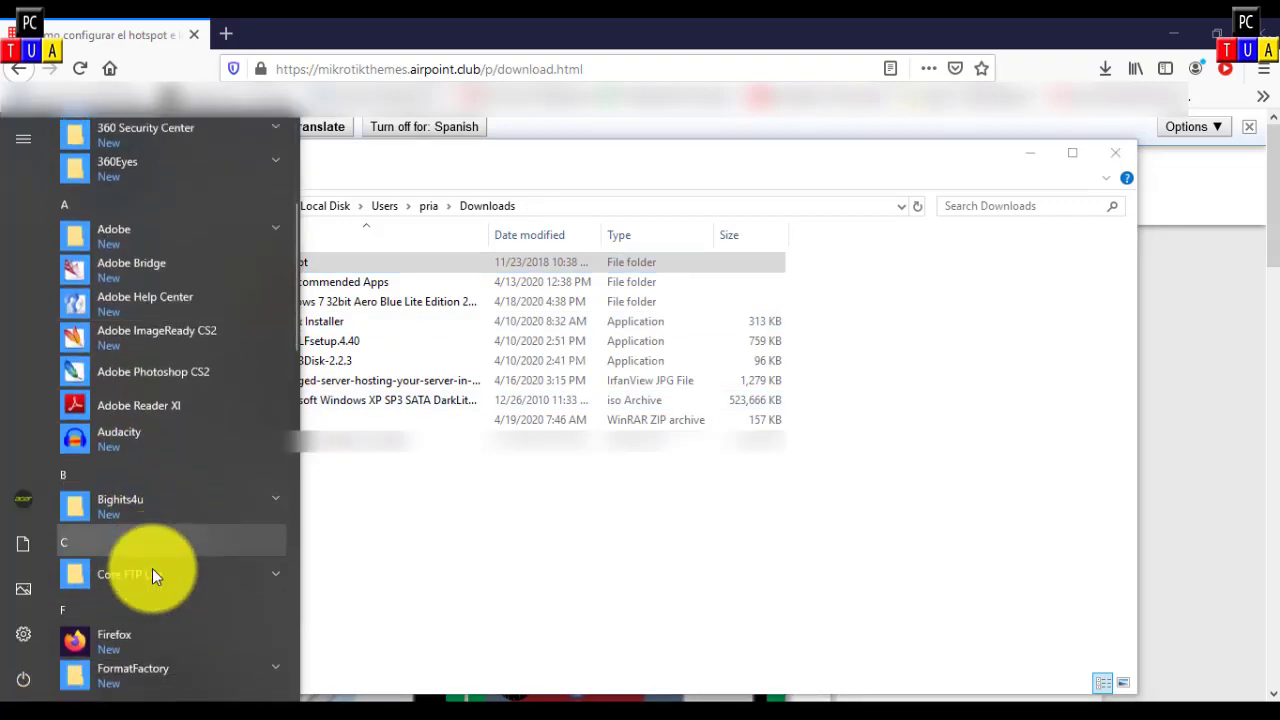
{"action": "left_click", "coordinate": [183, 382]}
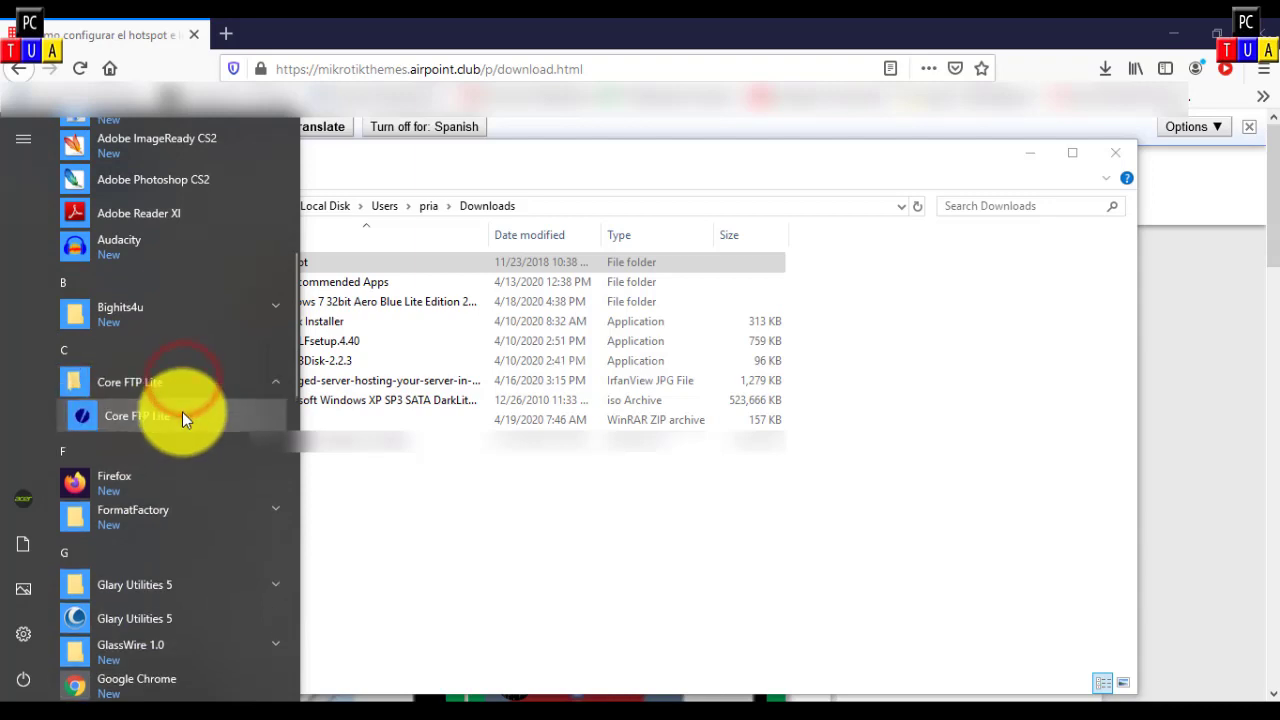
{"action": "left_click", "coordinate": [181, 414]}
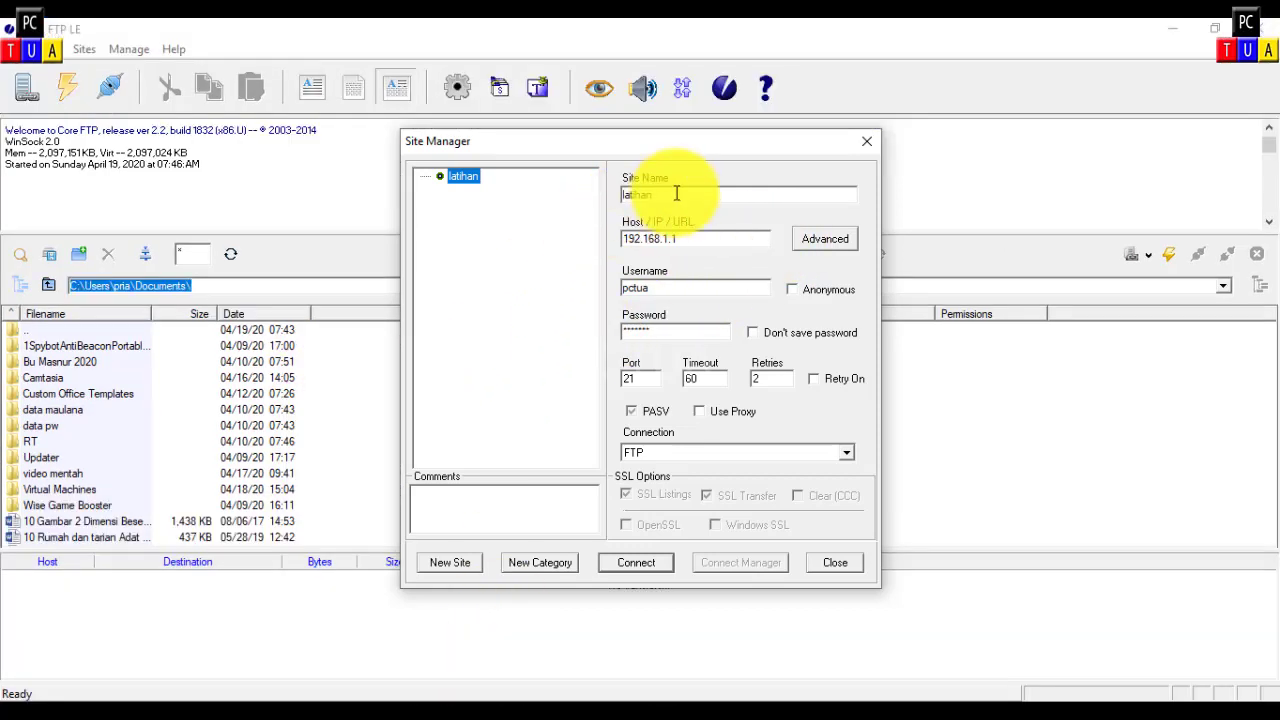
Step: Rename the saved FTP site and check the router's address in WinBox
{"action": "double_click", "coordinate": [676, 193]}
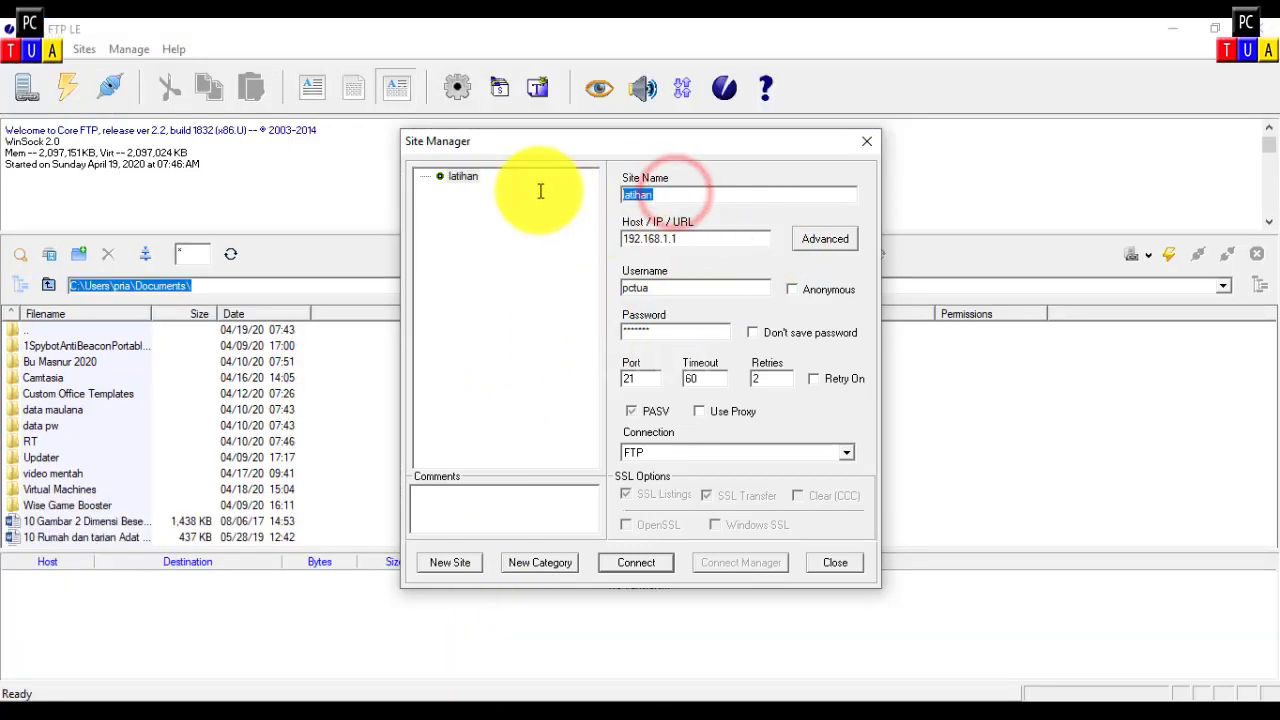
{"action": "type", "text": "mikrotik"}
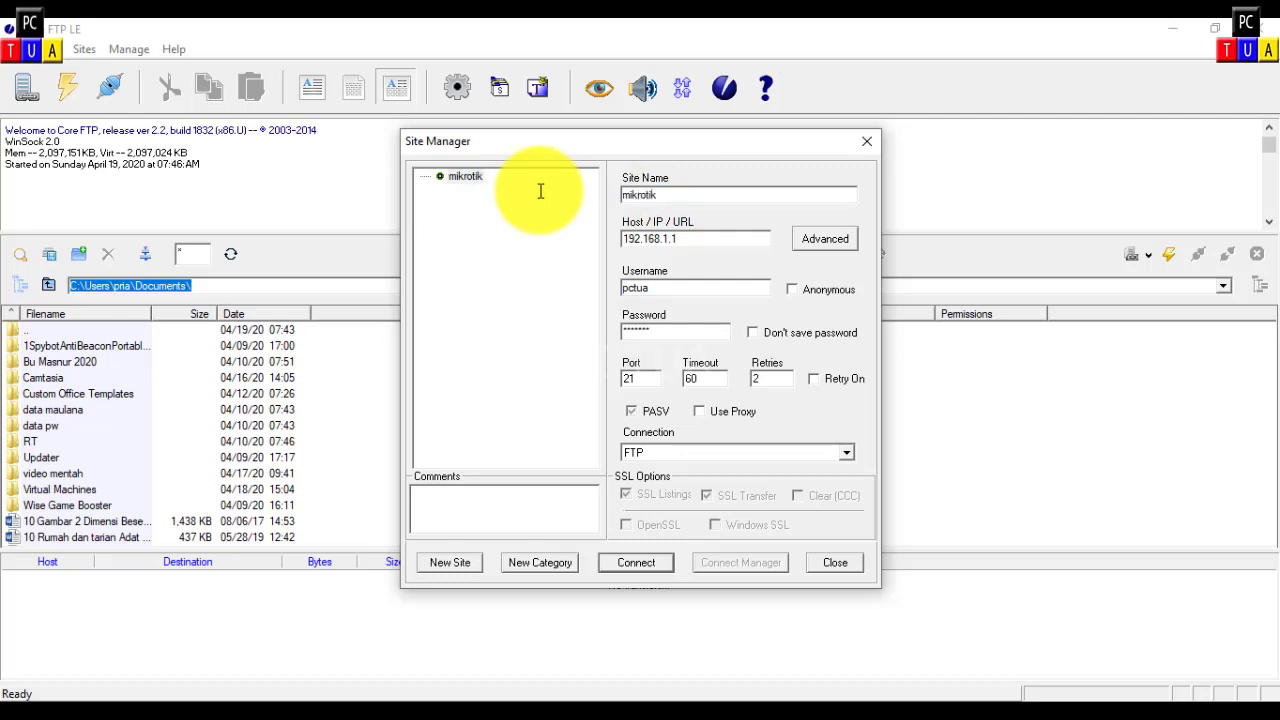
{"action": "double_click", "coordinate": [705, 239]}
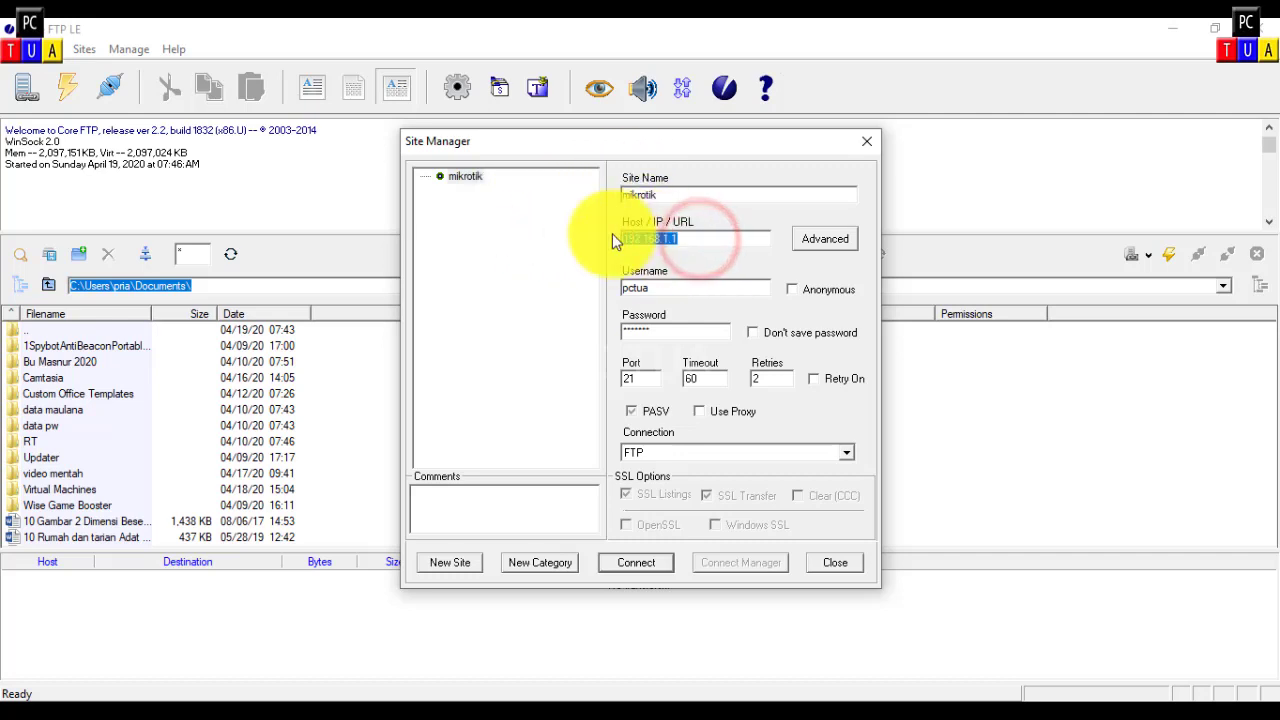
{"action": "left_click", "coordinate": [482, 697]}
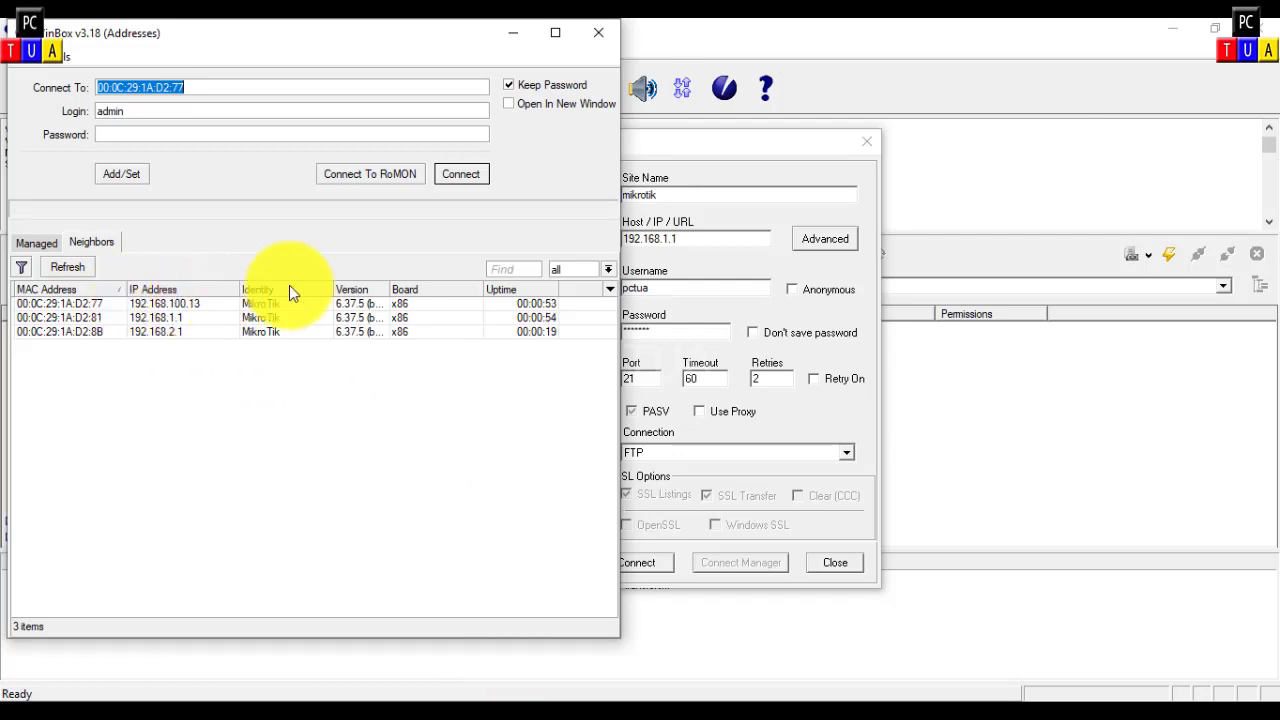
{"action": "left_click", "coordinate": [458, 175]}
{"action": "left_click", "coordinate": [688, 143]}
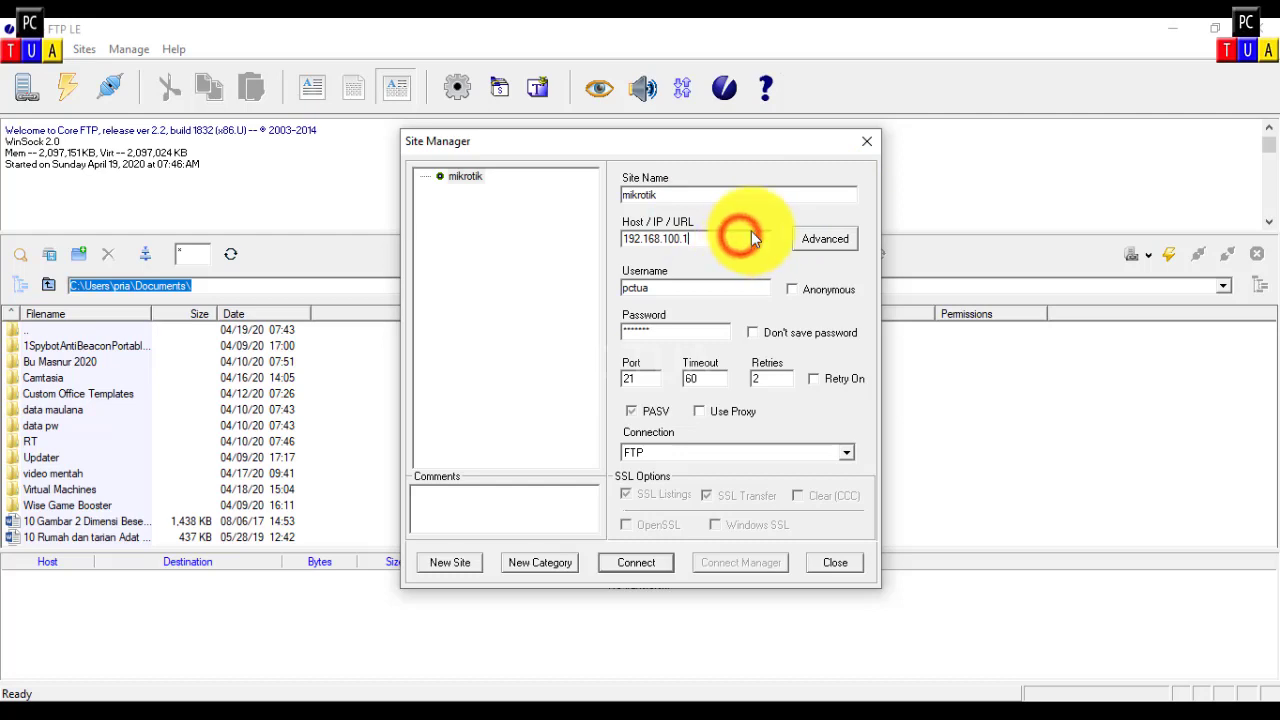
Step: Set host 192.168.100.13 with the router's username and password, and connect over FTP
{"action": "type", "text": "3"}
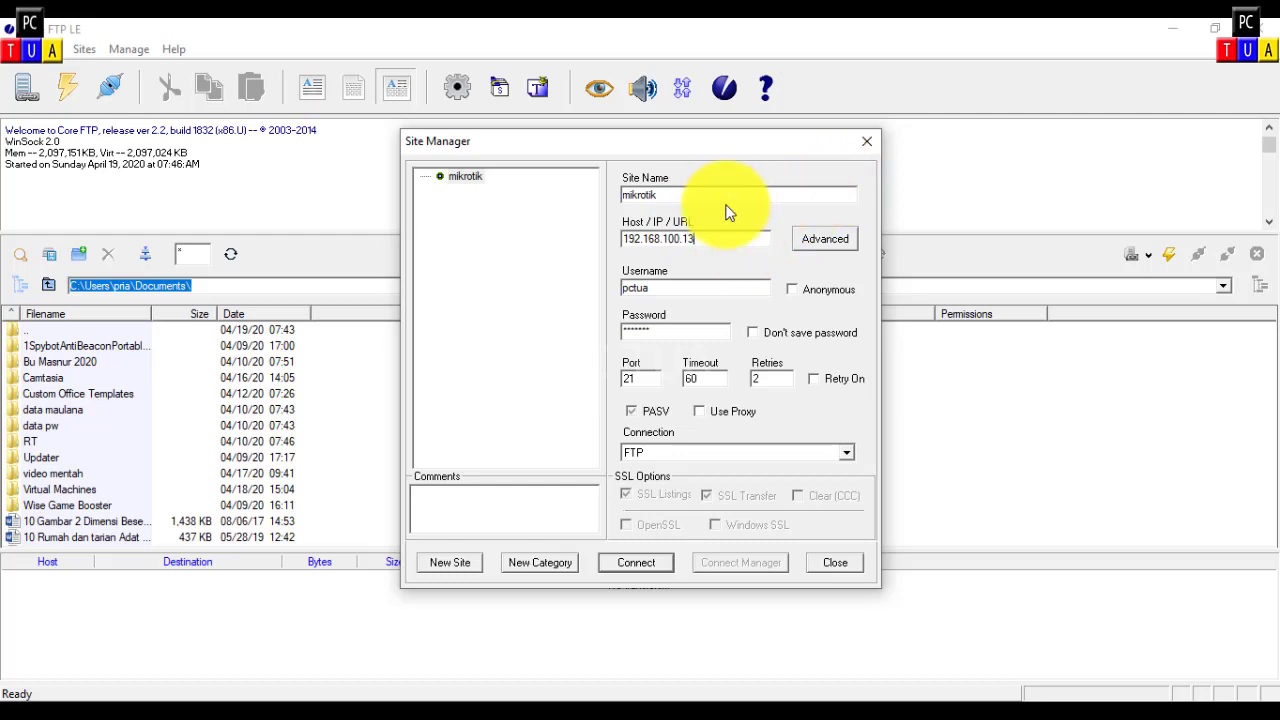
{"action": "left_click_drag", "start_coordinate": [700, 287], "coordinate": [608, 286]}
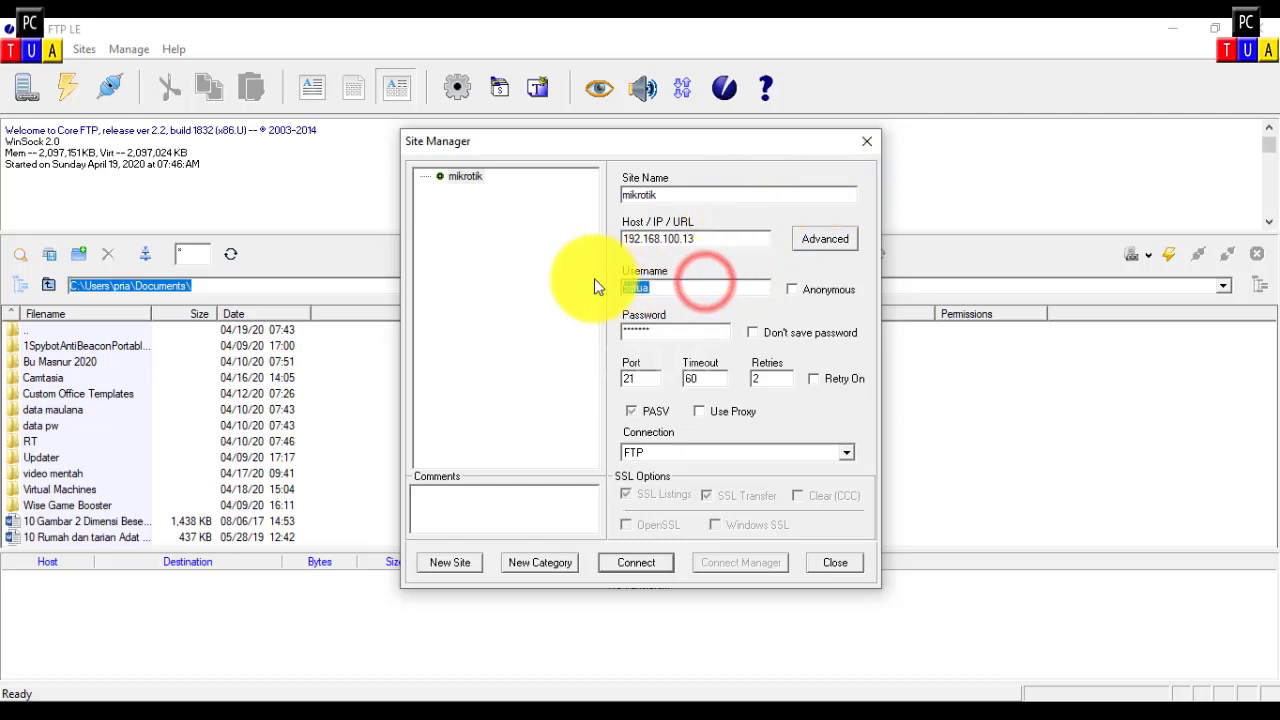
{"action": "type", "text": "admin"}
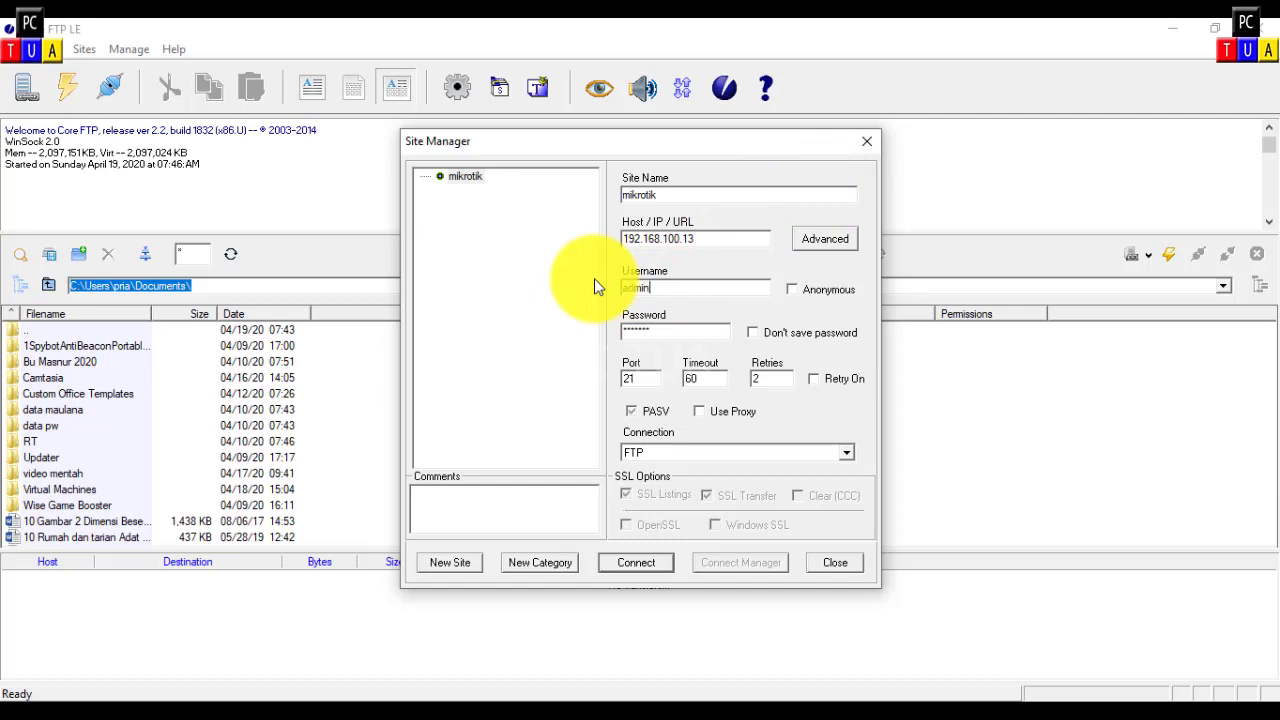
{"action": "key", "text": "Tab"}
{"action": "type", "text": "admin*"}
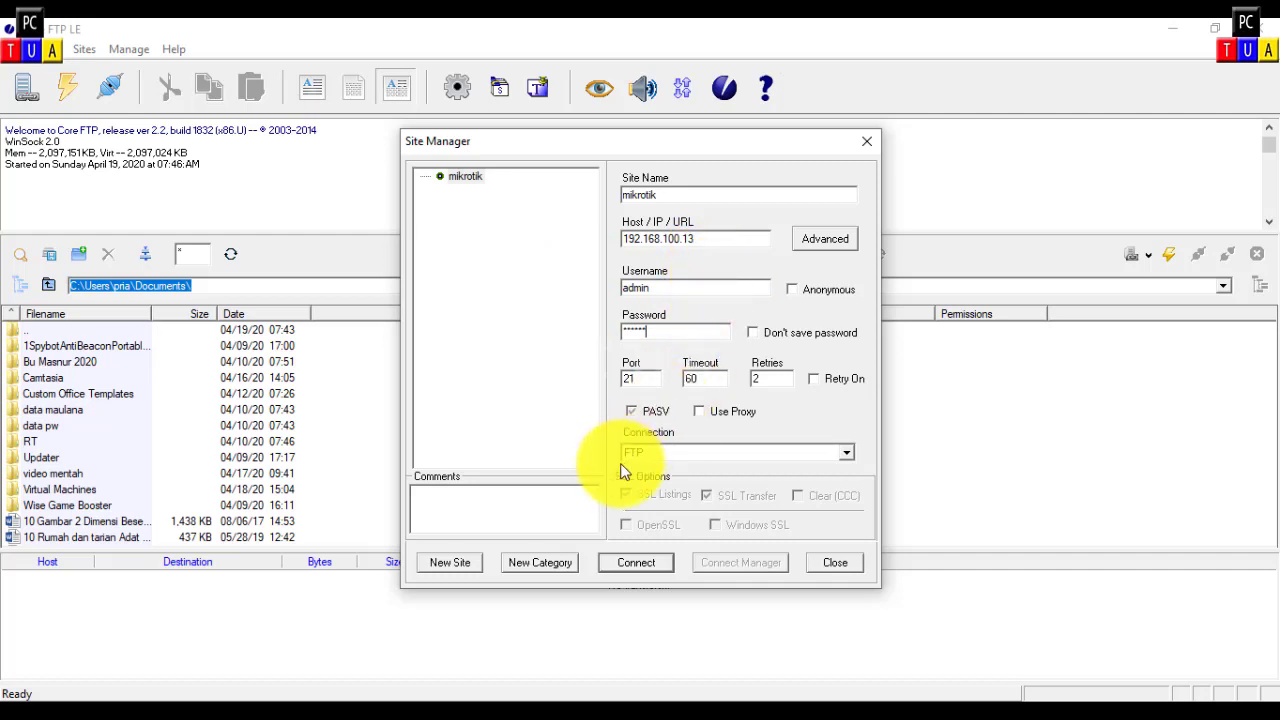
{"action": "left_click", "coordinate": [640, 562]}
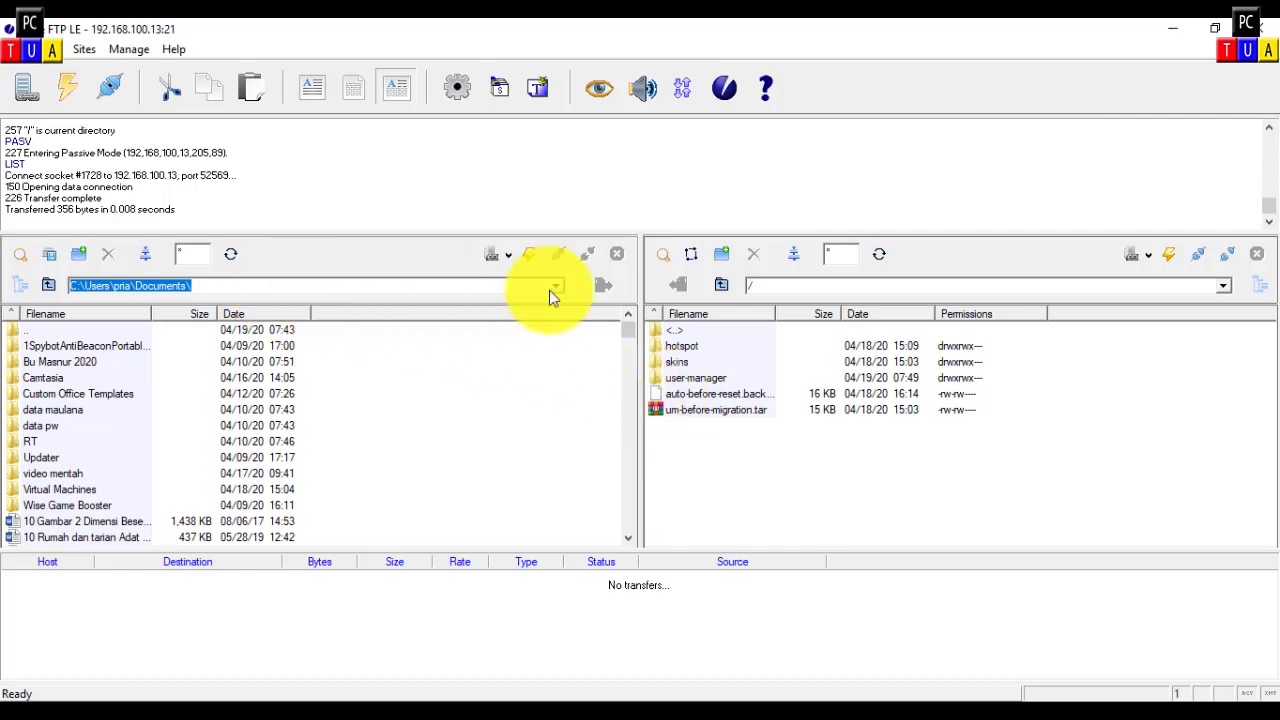
Step: Upload the local Downloads hotspot folder to the router, overwriting existing files, then exit Core FTP LE
{"action": "left_click", "coordinate": [48, 286]}
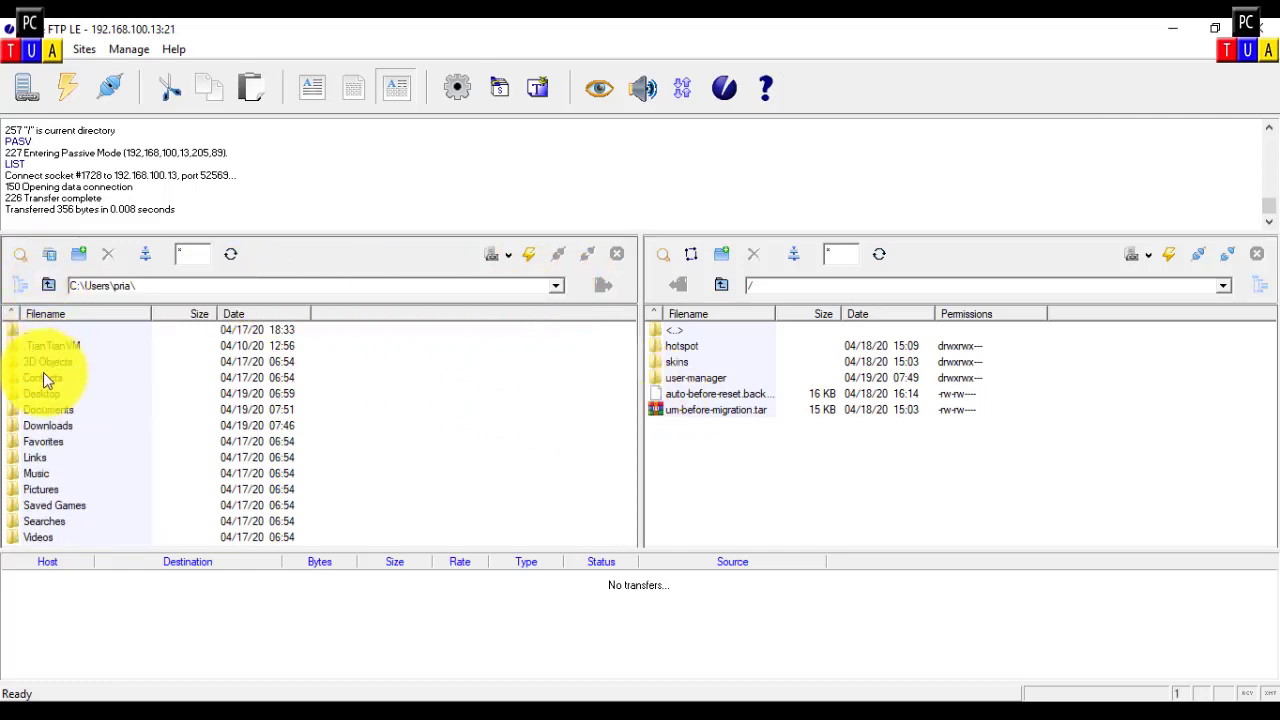
{"action": "double_click", "coordinate": [46, 425]}
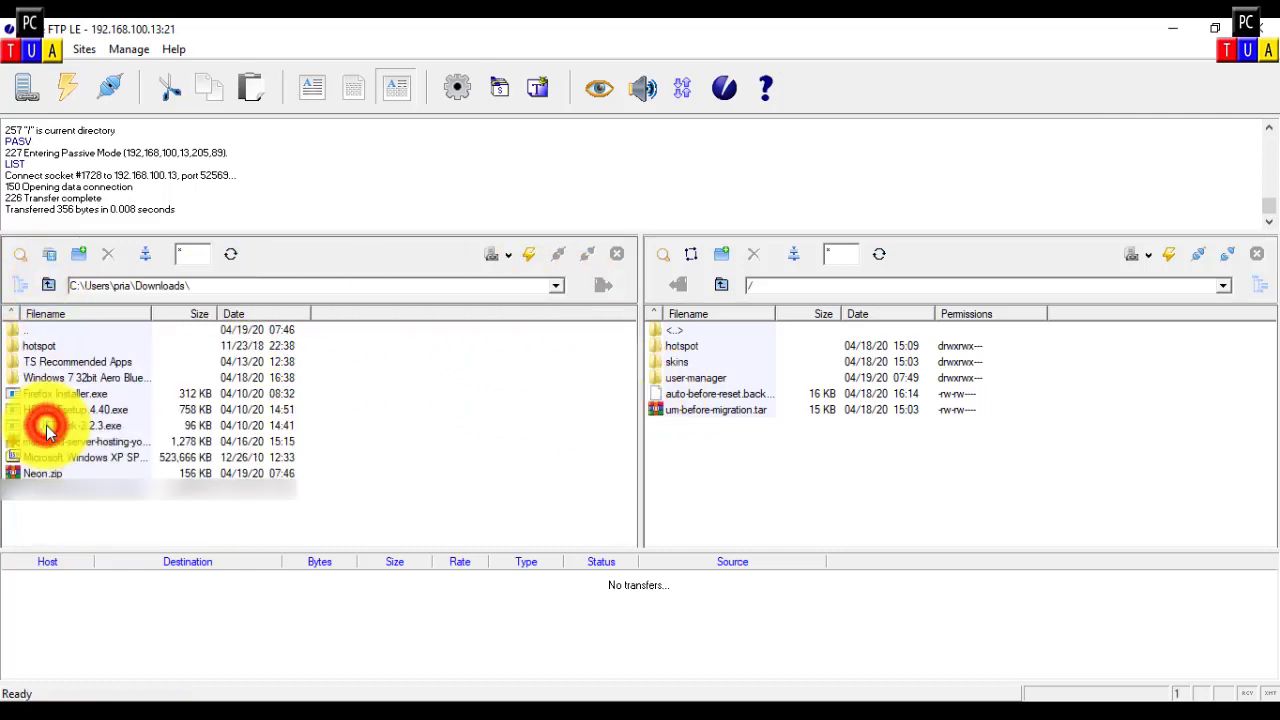
{"action": "left_click", "coordinate": [32, 345]}
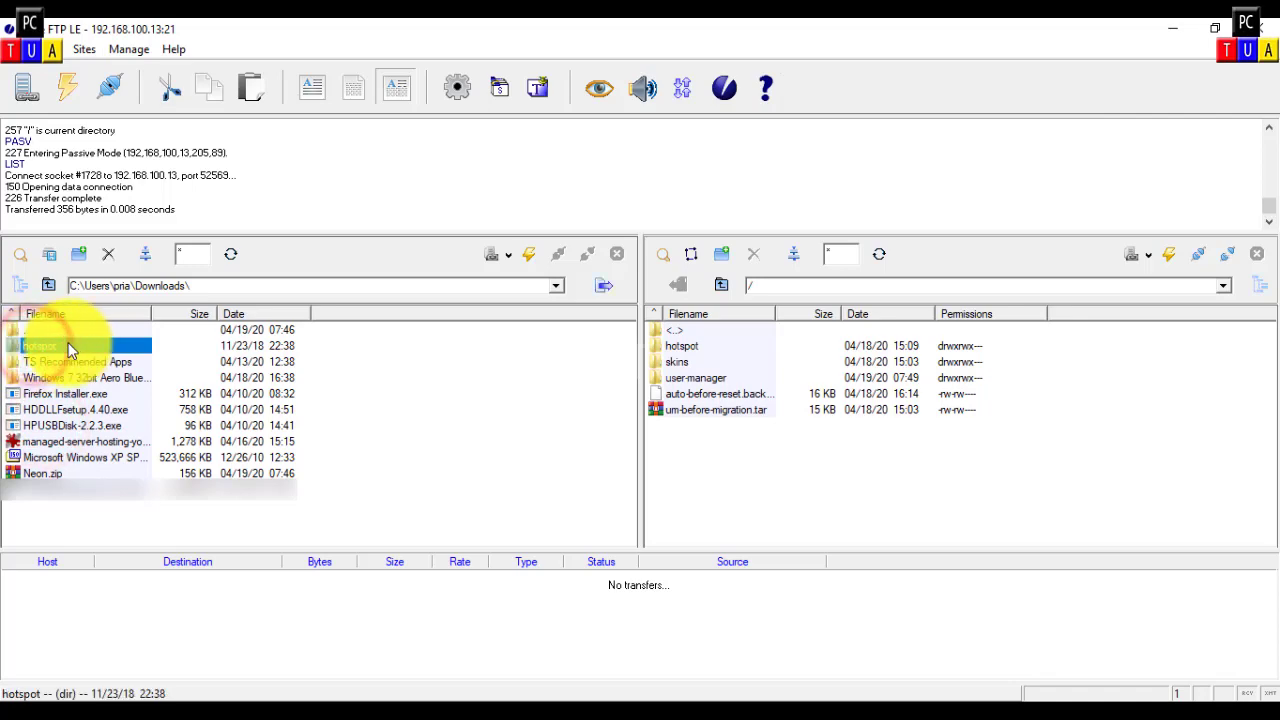
{"action": "left_click_drag", "start_coordinate": [336, 351], "coordinate": [610, 287]}
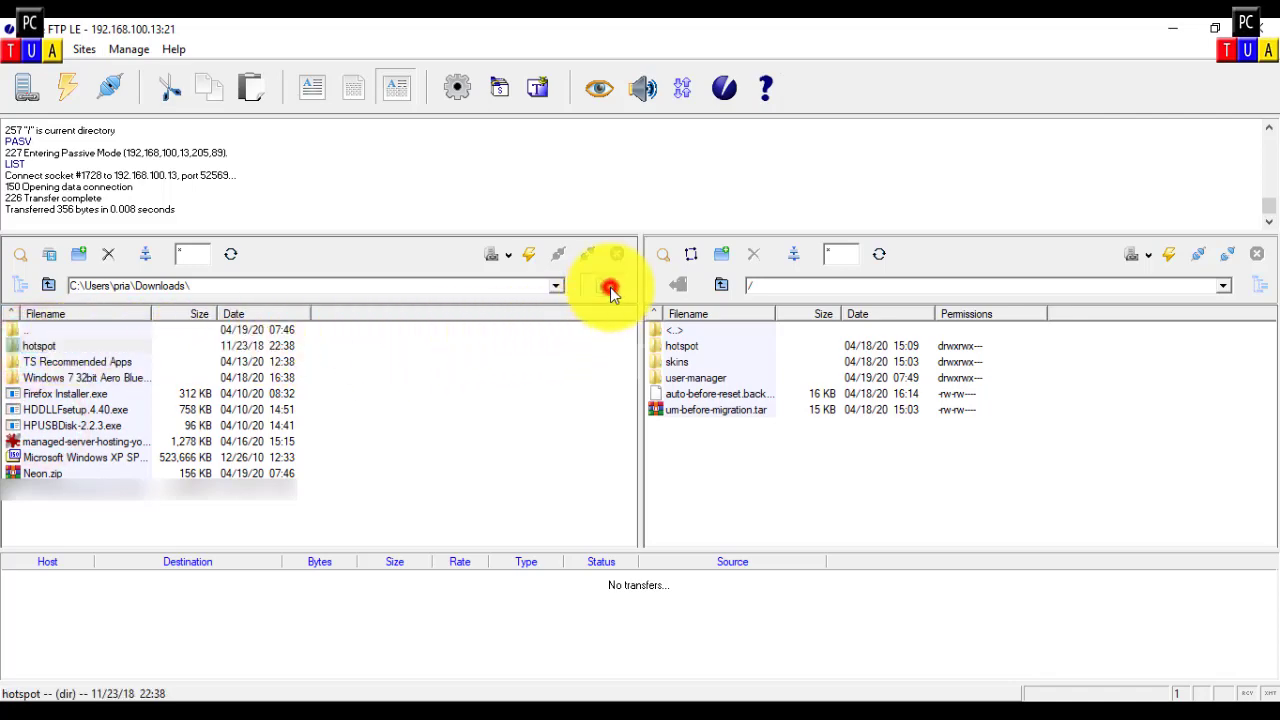
{"action": "left_click", "coordinate": [557, 424]}
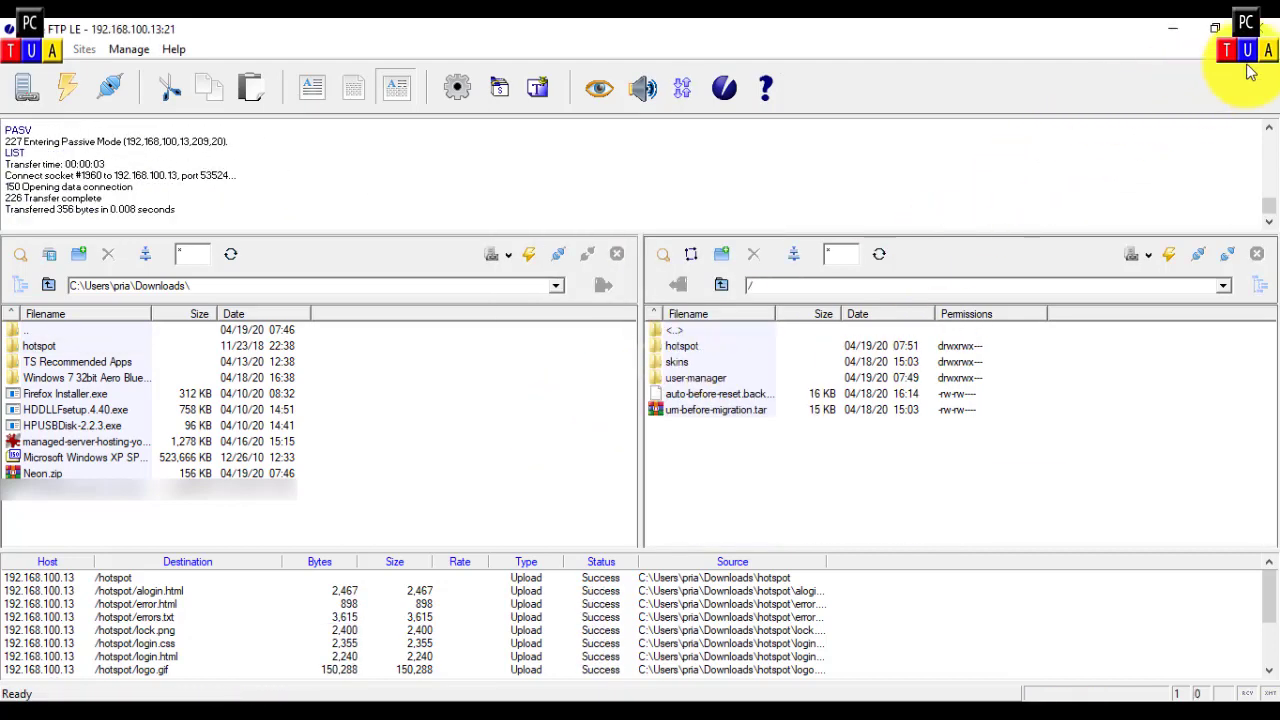
{"action": "left_click", "coordinate": [1258, 28]}
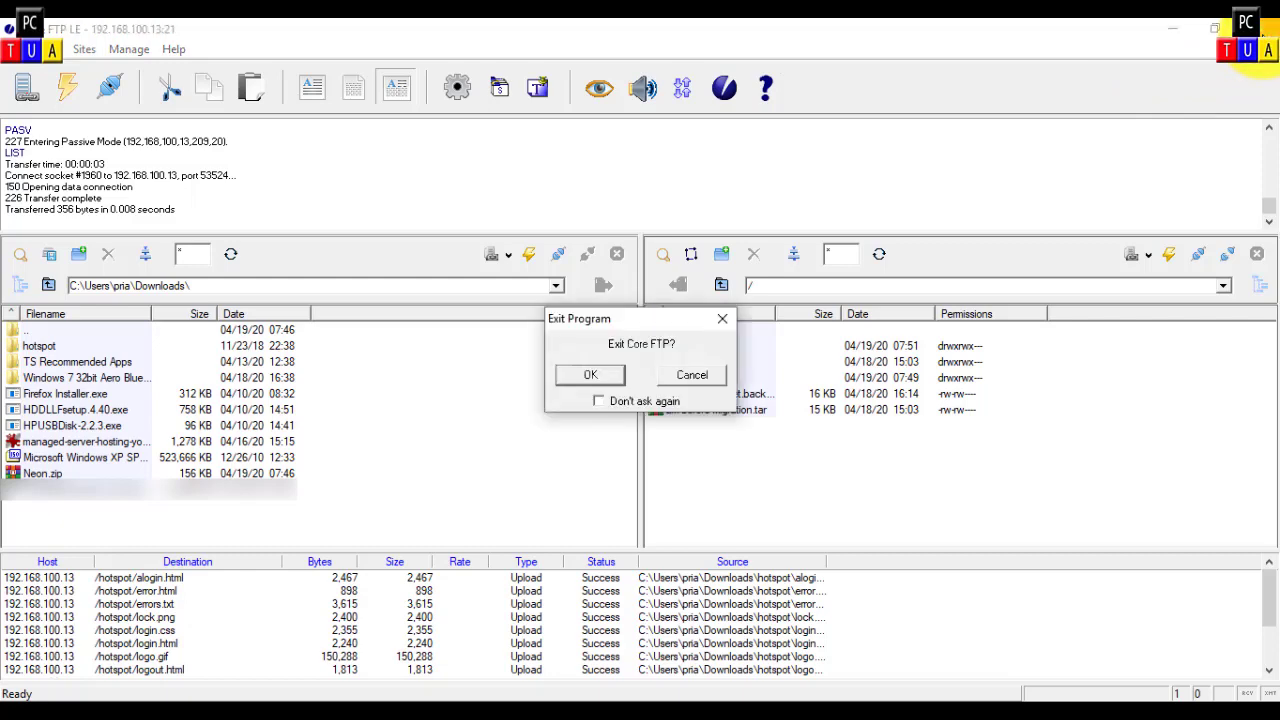
{"action": "left_click", "coordinate": [610, 375]}
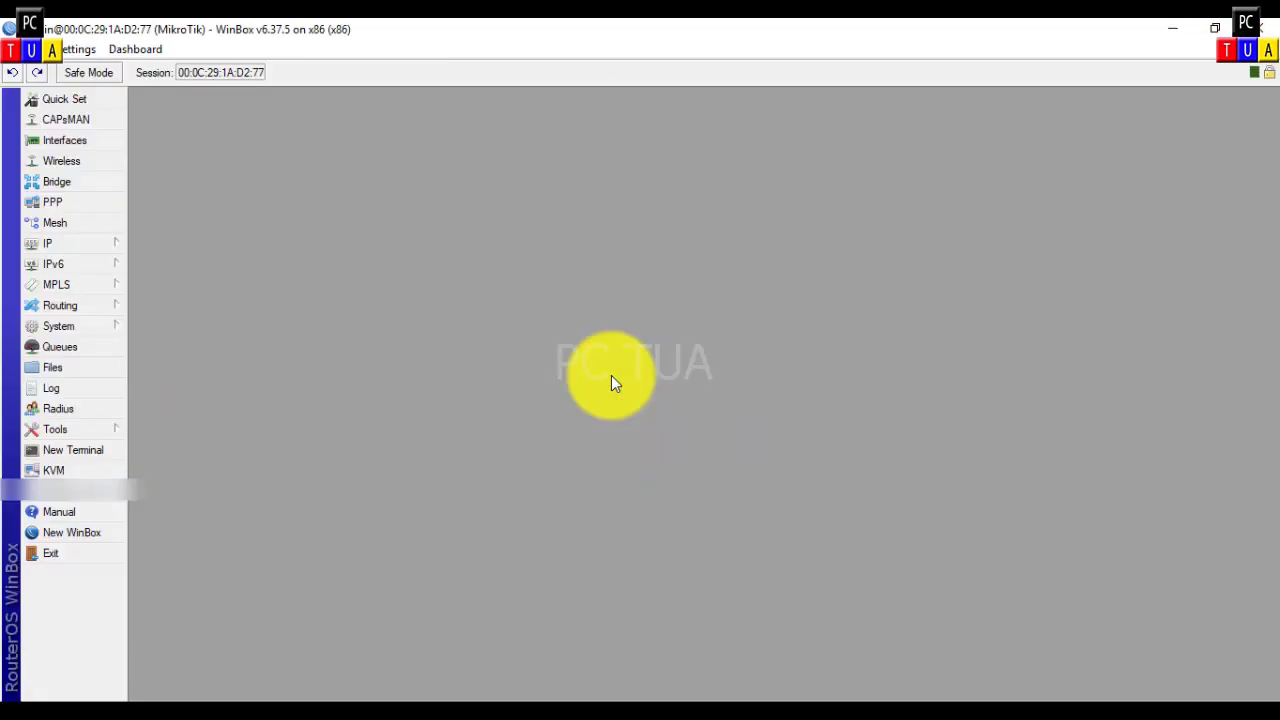
Step: In the Windows XP client VM, load republika.co.id in Firefox
{"action": "mouse_move", "coordinate": [386, 695]}
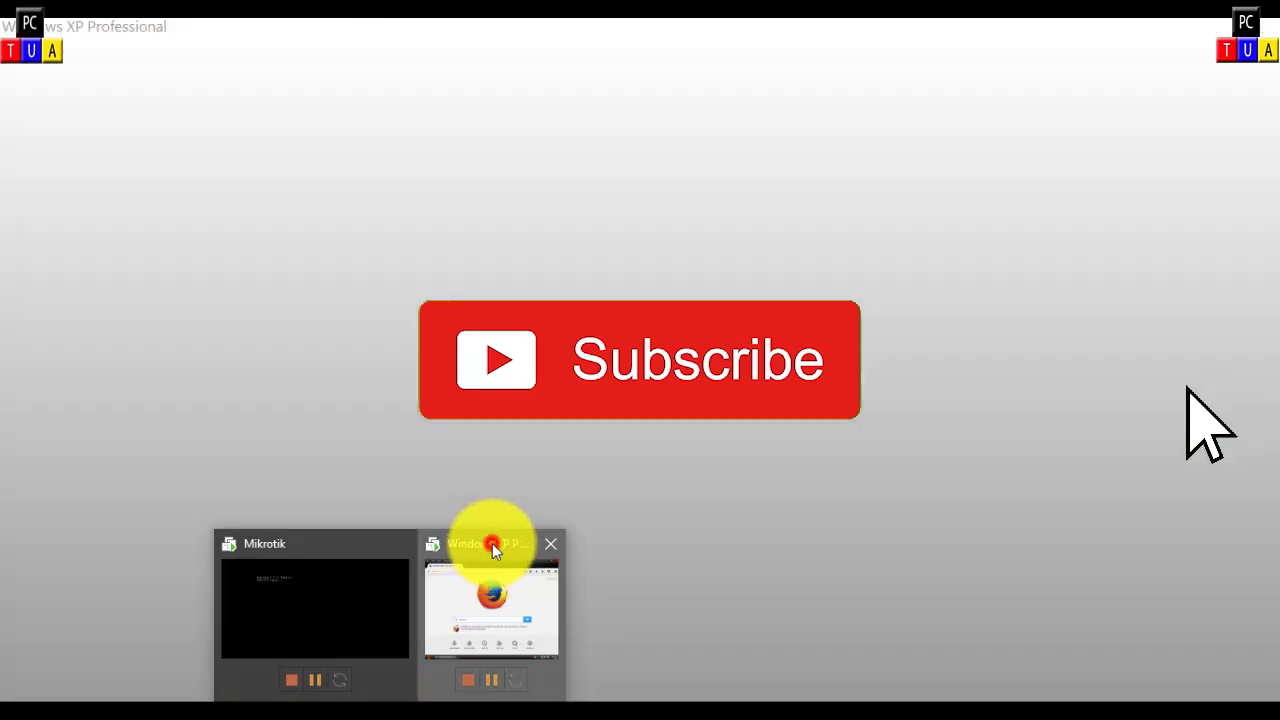
{"action": "left_click", "coordinate": [492, 543]}
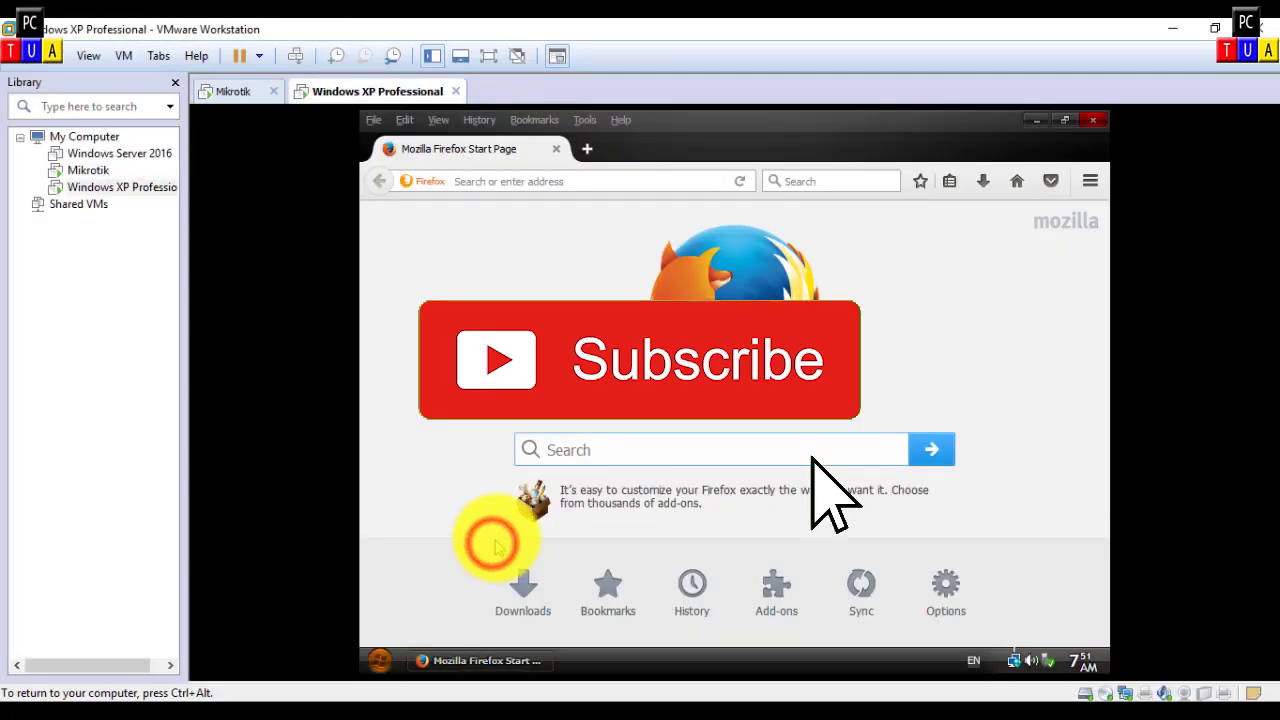
{"action": "left_click", "coordinate": [569, 180]}
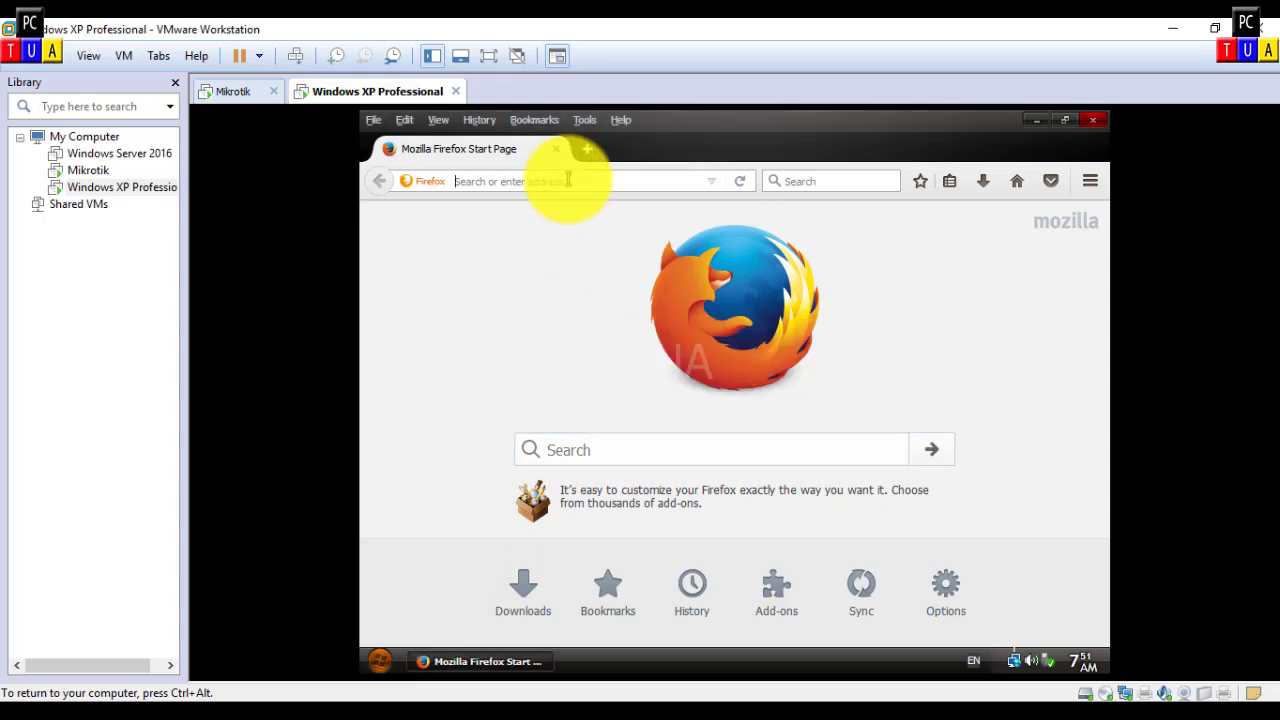
{"action": "type", "text": "republika.co.id/"}
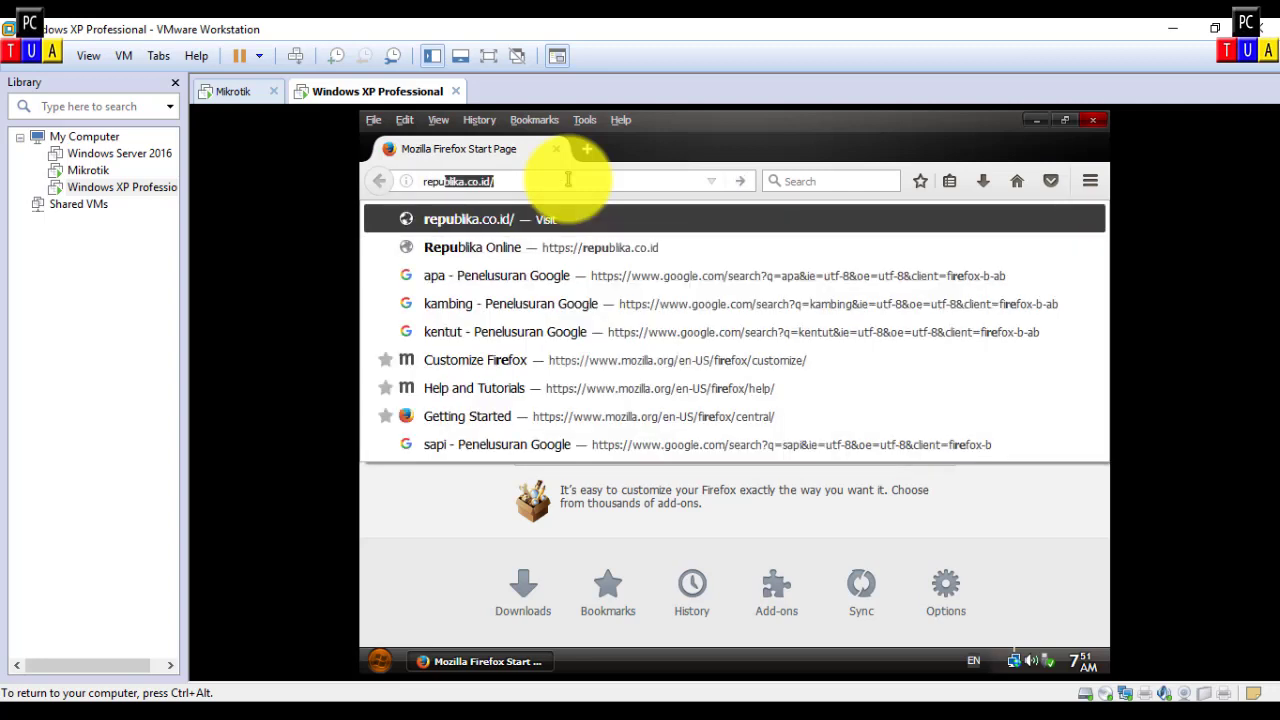
{"action": "left_click", "coordinate": [558, 180]}
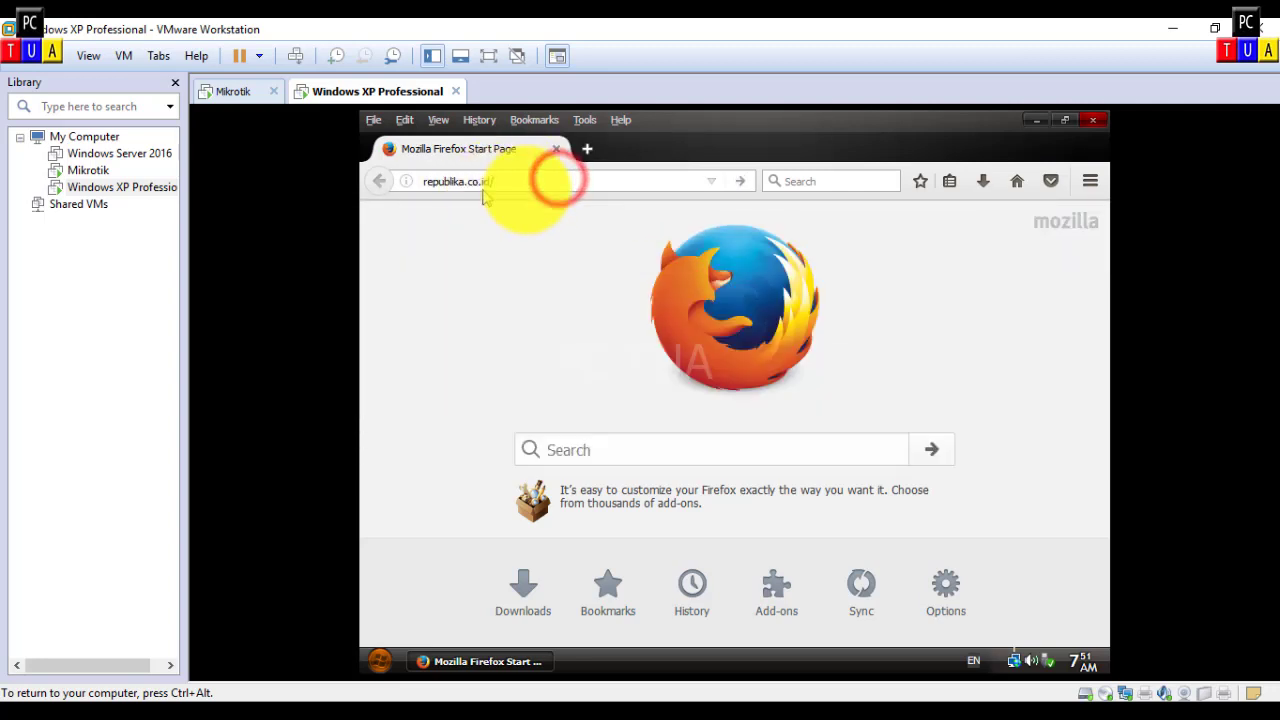
{"action": "left_click", "coordinate": [742, 186]}
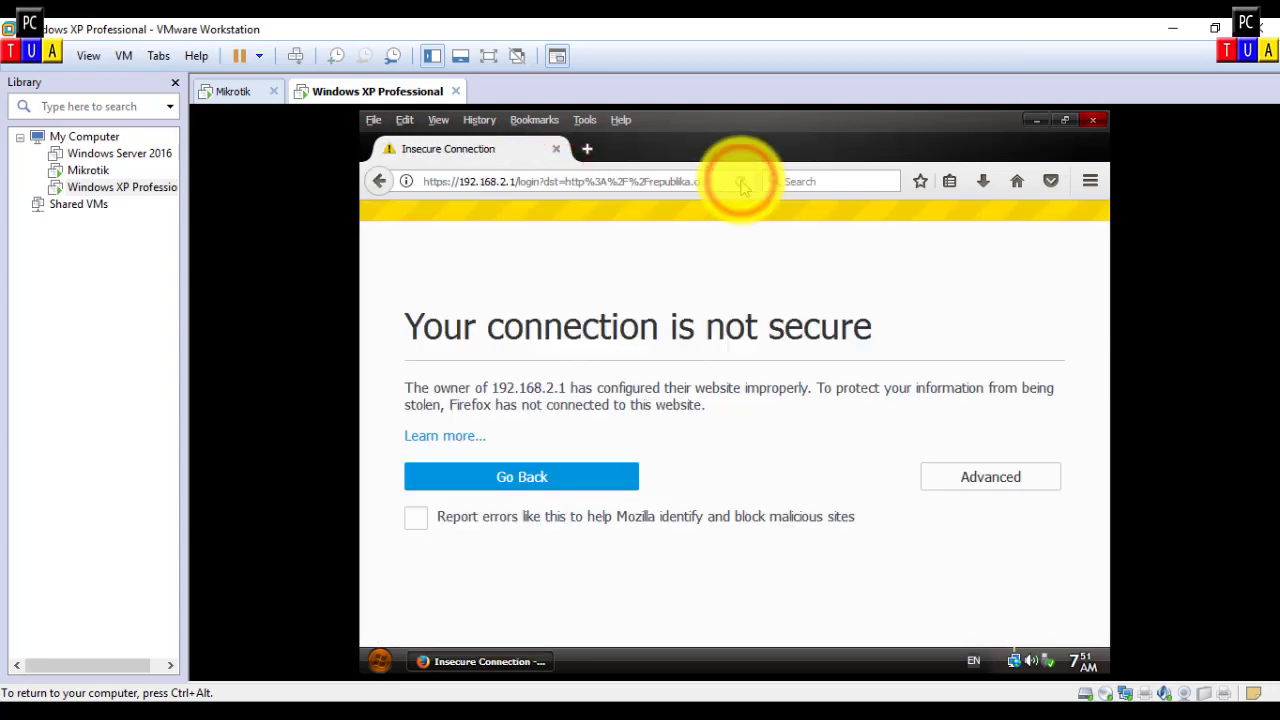
Step: Add and confirm a security exception for the hotspot certificate to reach the Neon login page
{"action": "left_click", "coordinate": [1005, 480]}
{"action": "scroll", "coordinate": [990, 480], "scroll_direction": "down", "scroll_amount": 3}
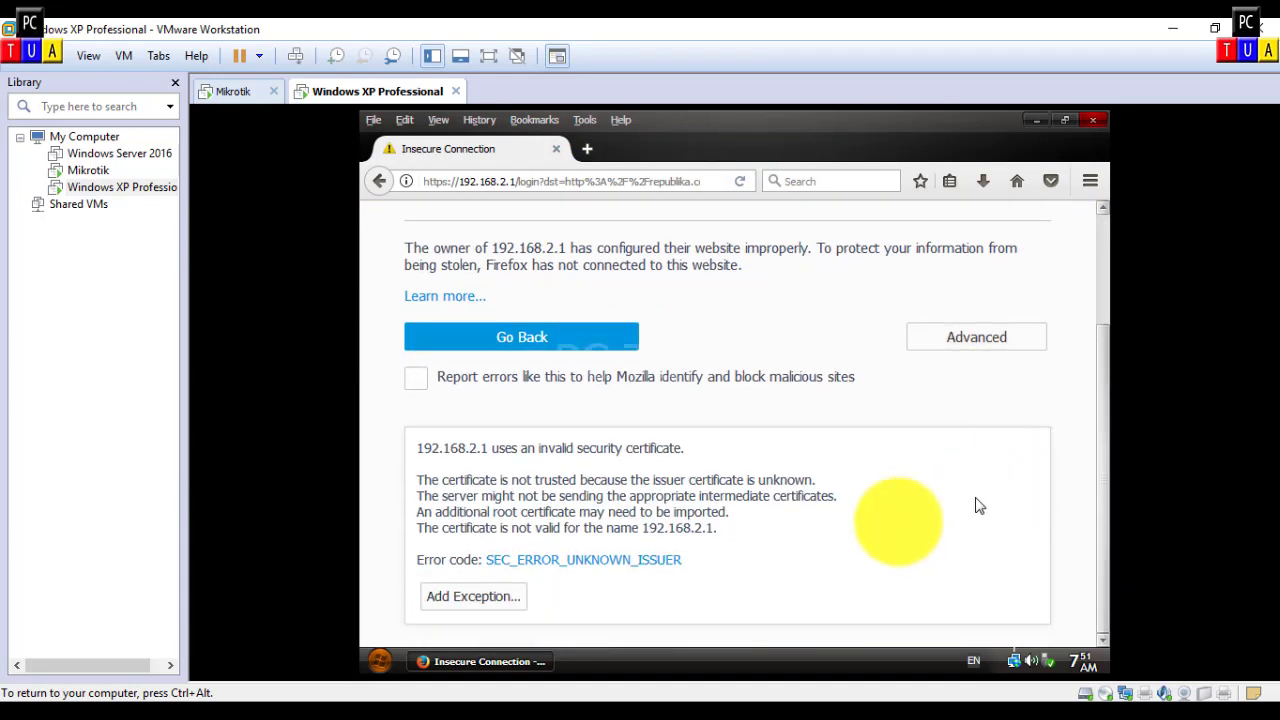
{"action": "left_click", "coordinate": [500, 595]}
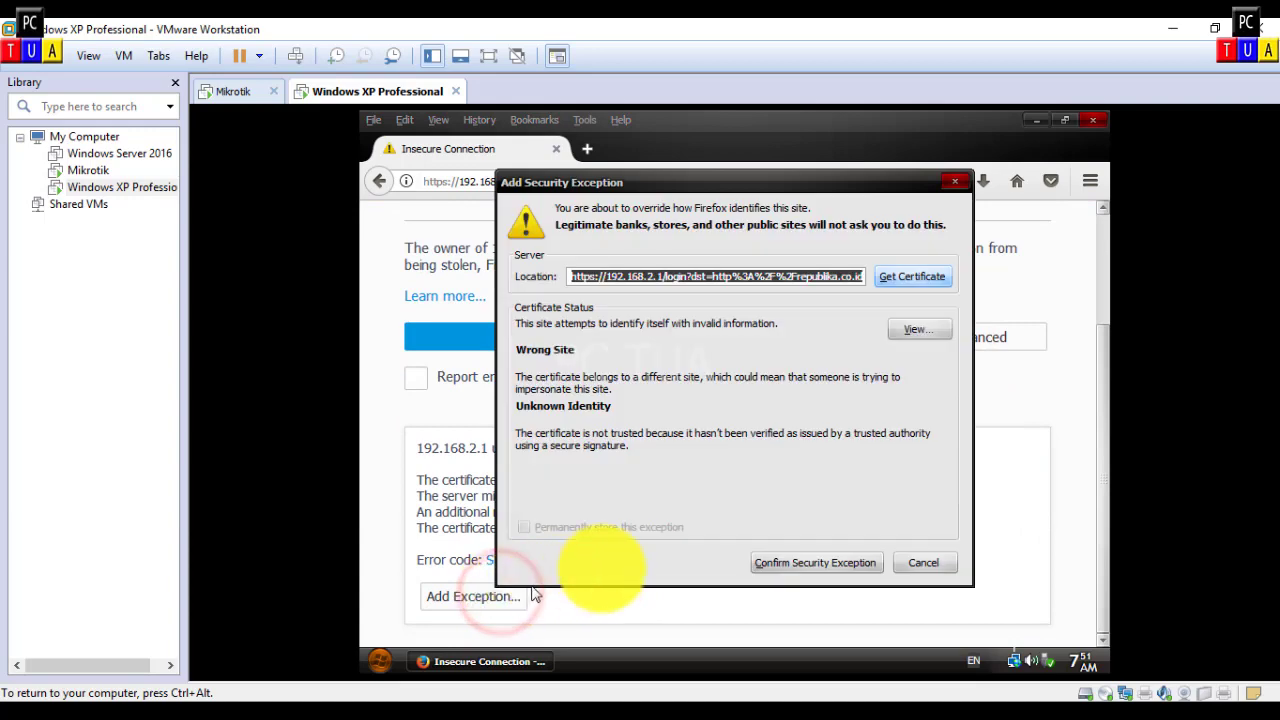
{"action": "left_click", "coordinate": [818, 562]}
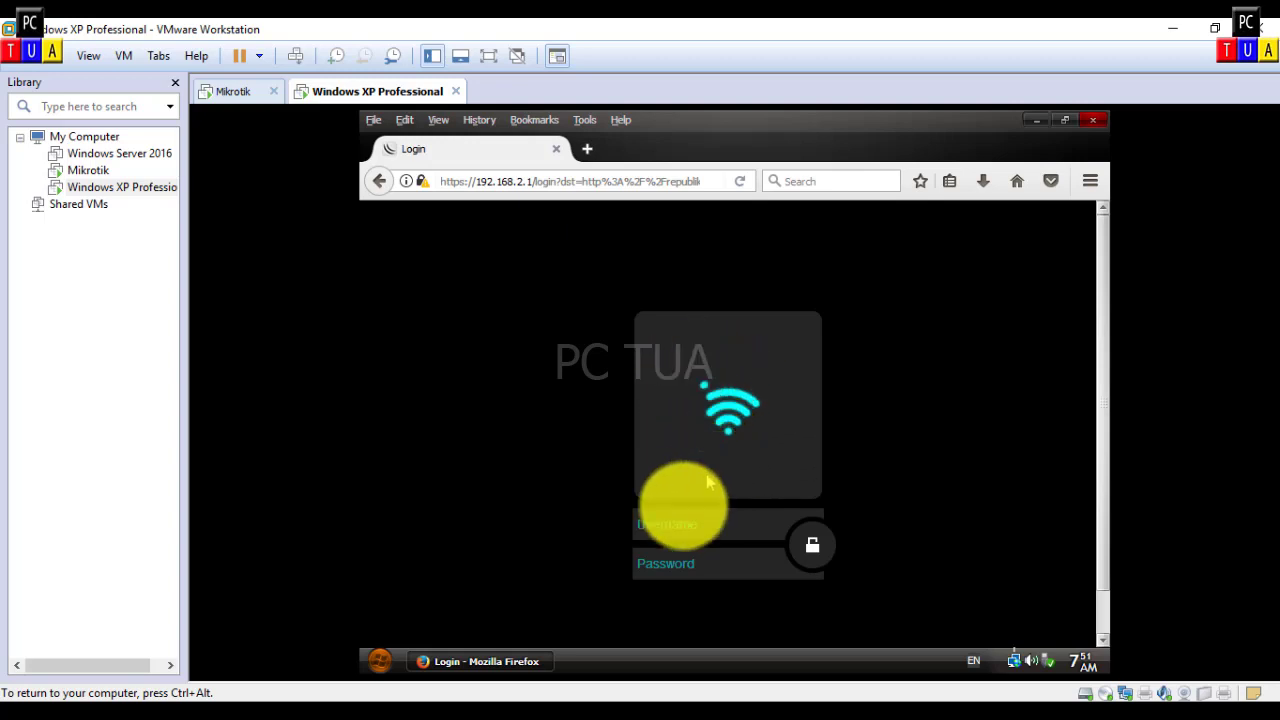
Step: Log into the hotspot as user 'free' and review the status window showing 59m59s left
{"action": "left_click", "coordinate": [665, 529]}
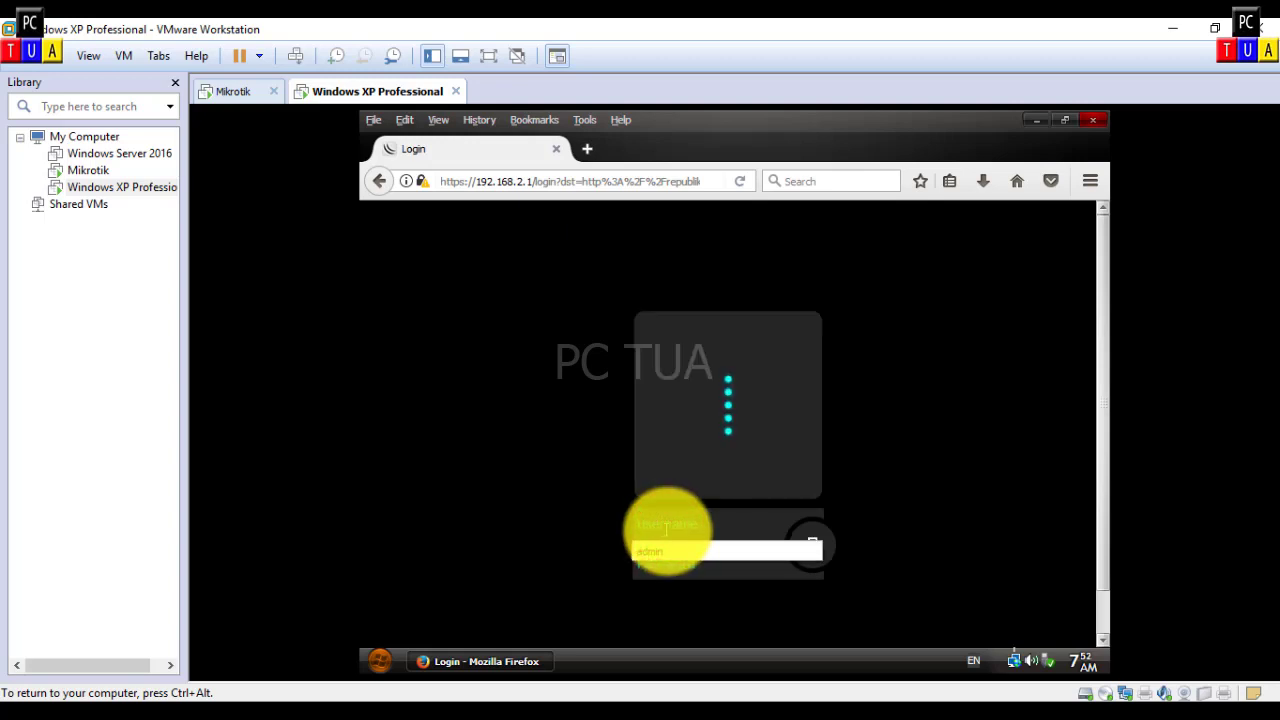
{"action": "left_click", "coordinate": [585, 516]}
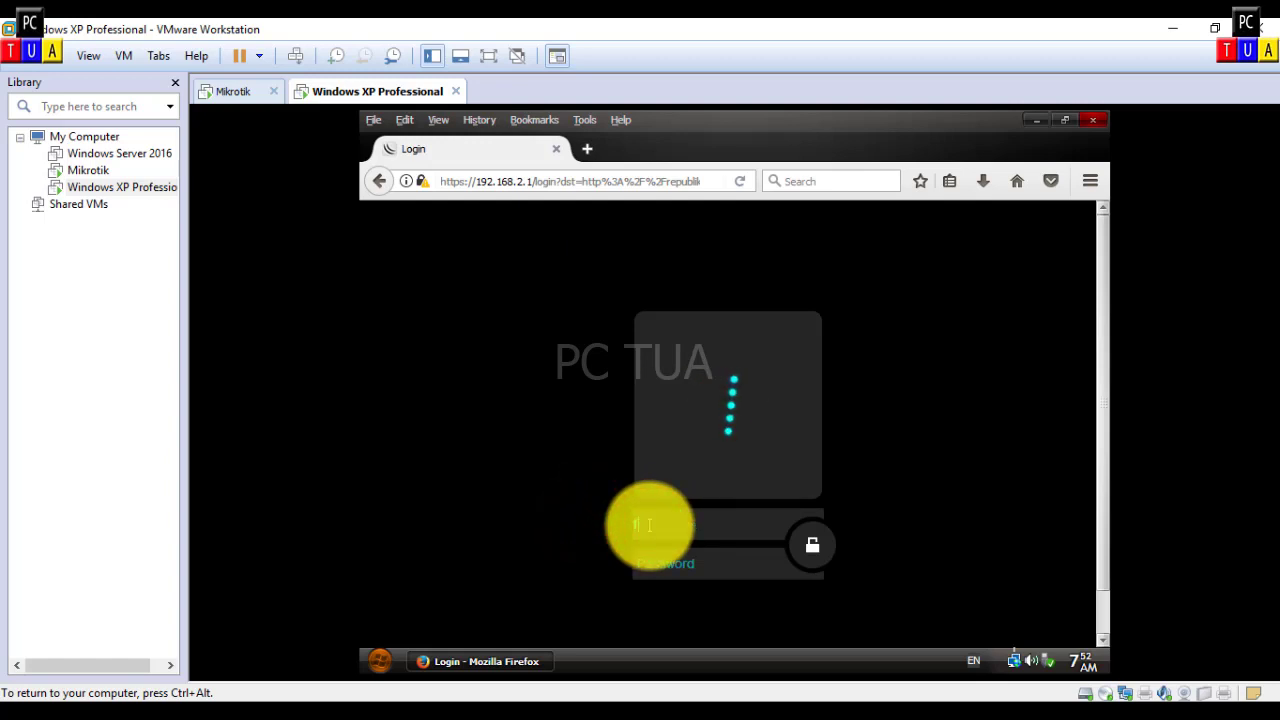
{"action": "type", "text": "fre"}
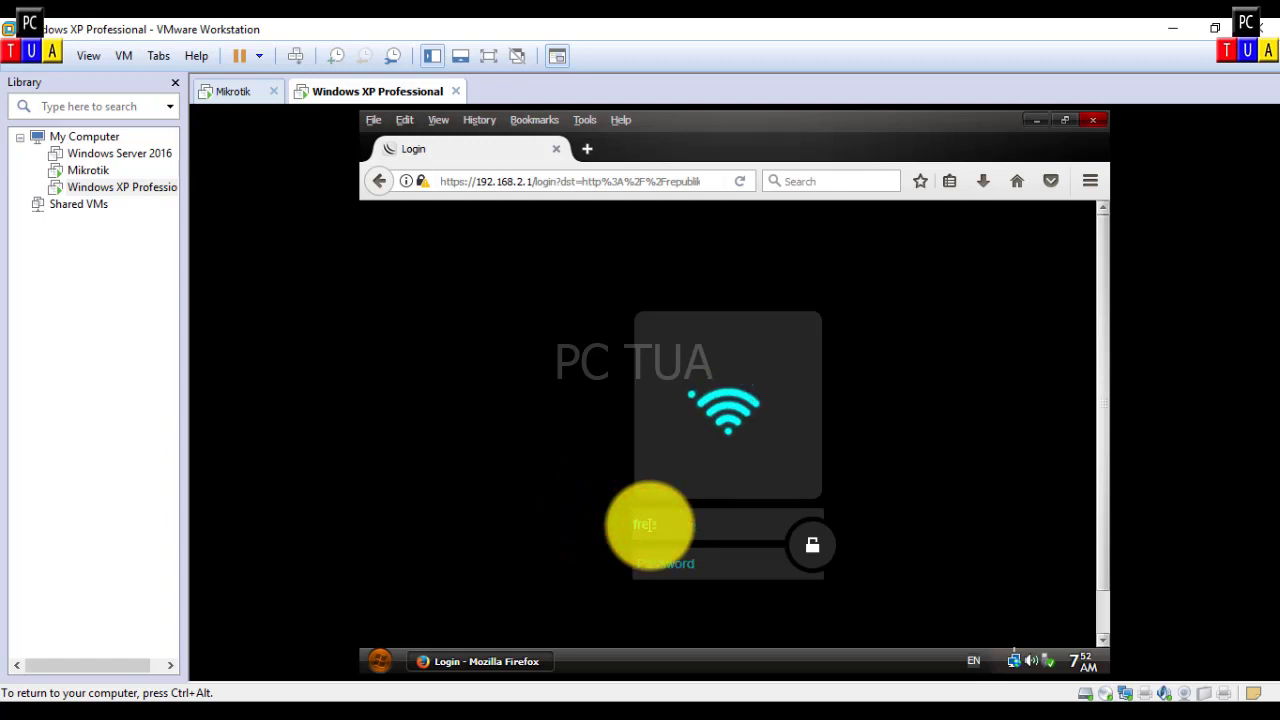
{"action": "type", "text": "e"}
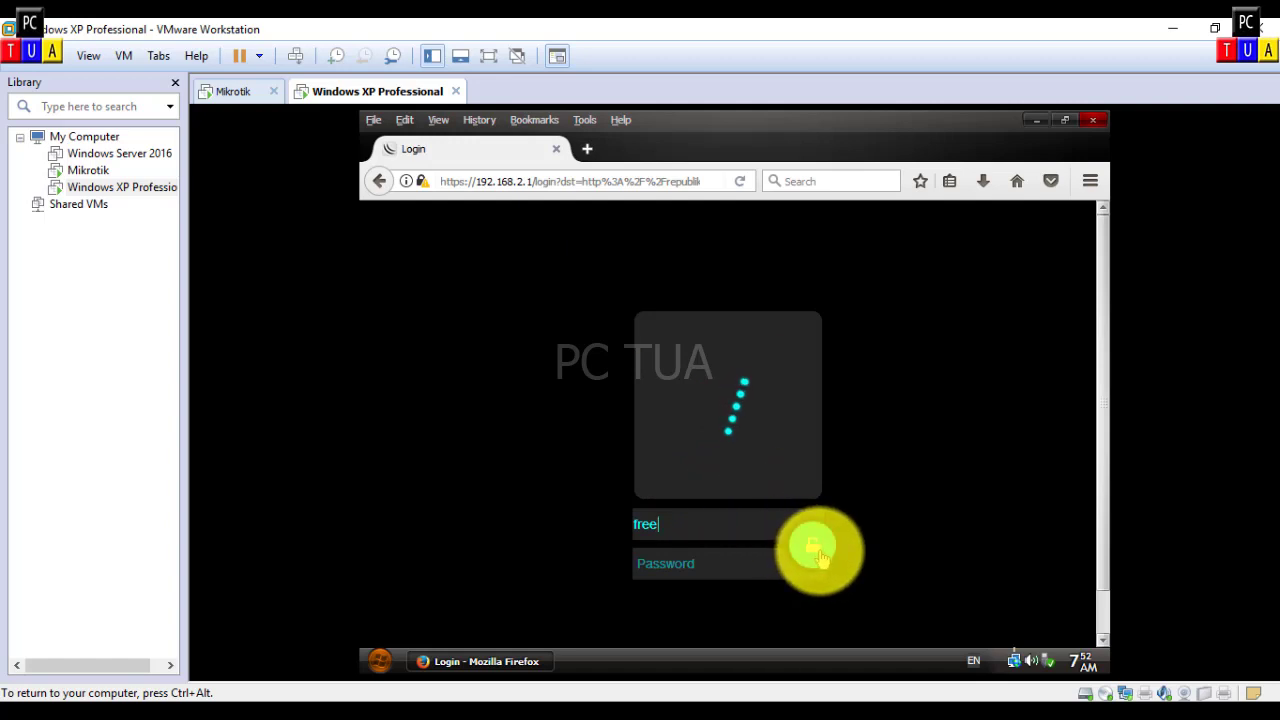
{"action": "left_click", "coordinate": [816, 550]}
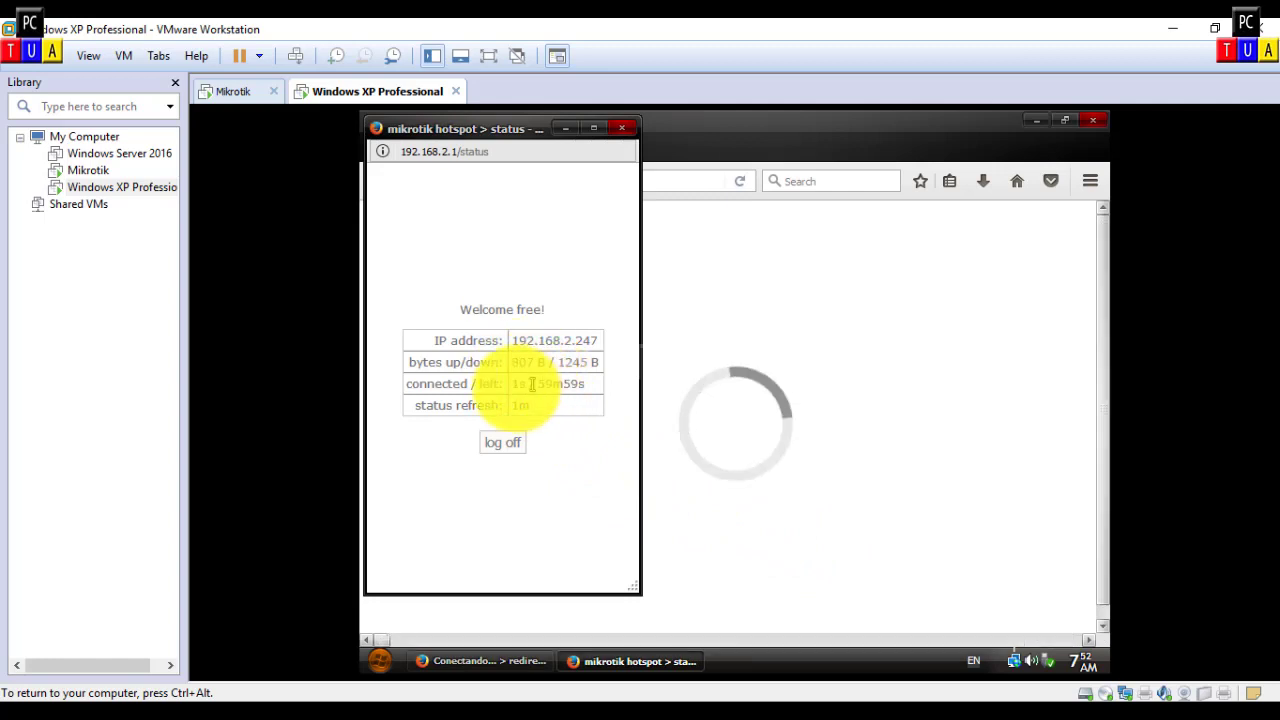
{"action": "left_click_drag", "start_coordinate": [541, 384], "coordinate": [583, 384]}
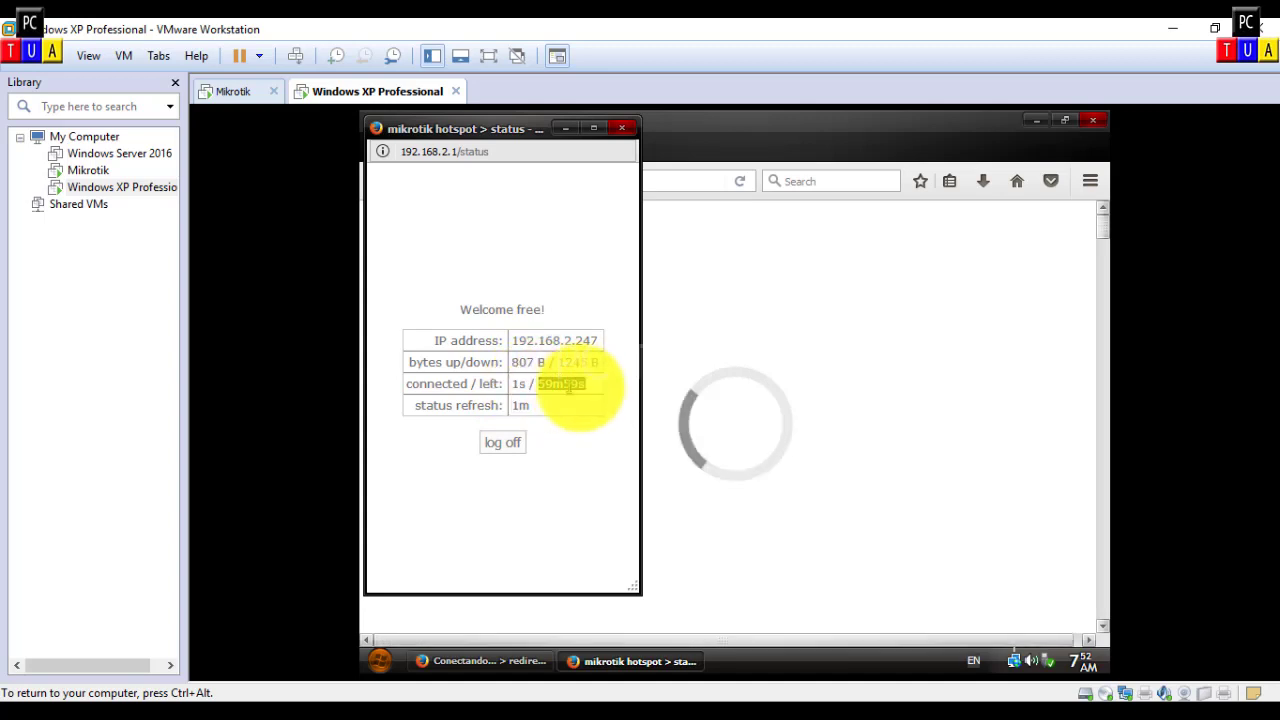
{"action": "left_click", "coordinate": [588, 386]}
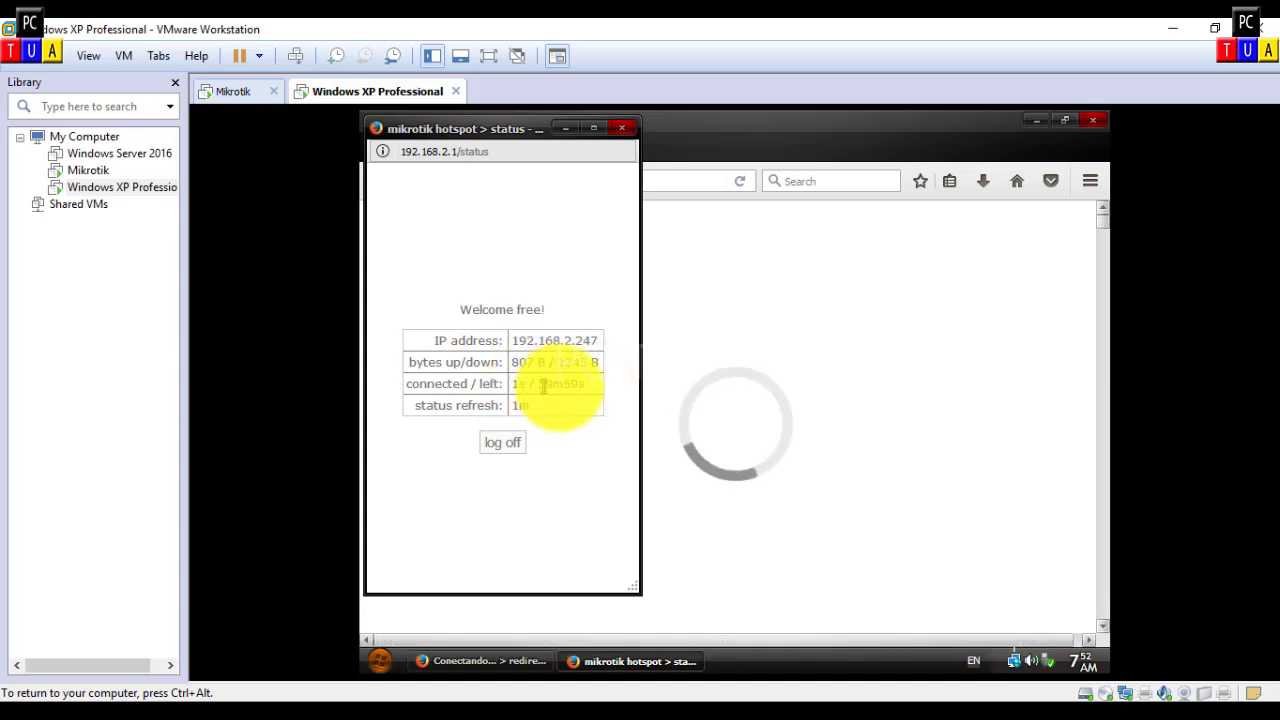